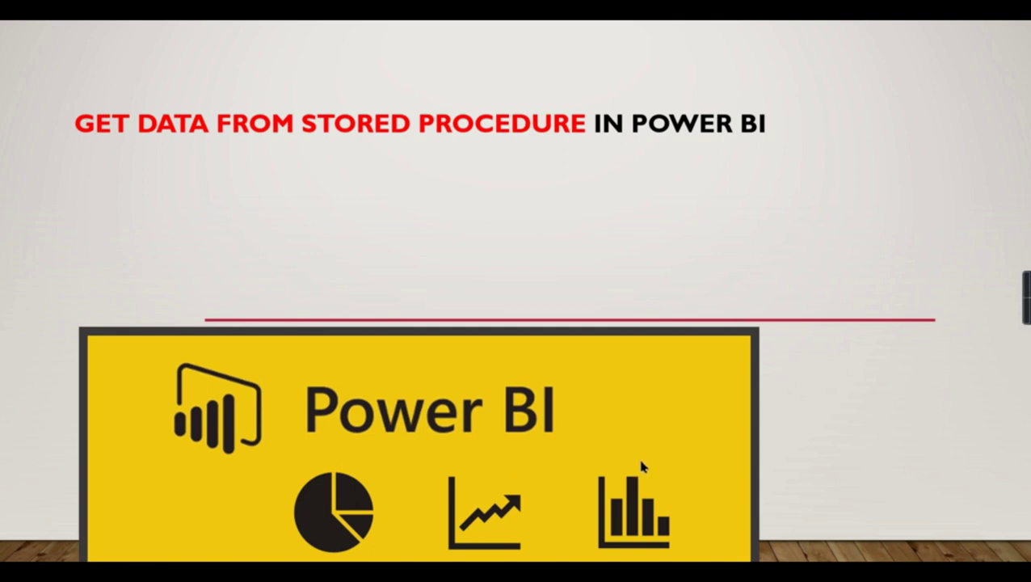
End the slide show at the Demo slide and switch to the report's Power Query Editor window.
click(642, 309)
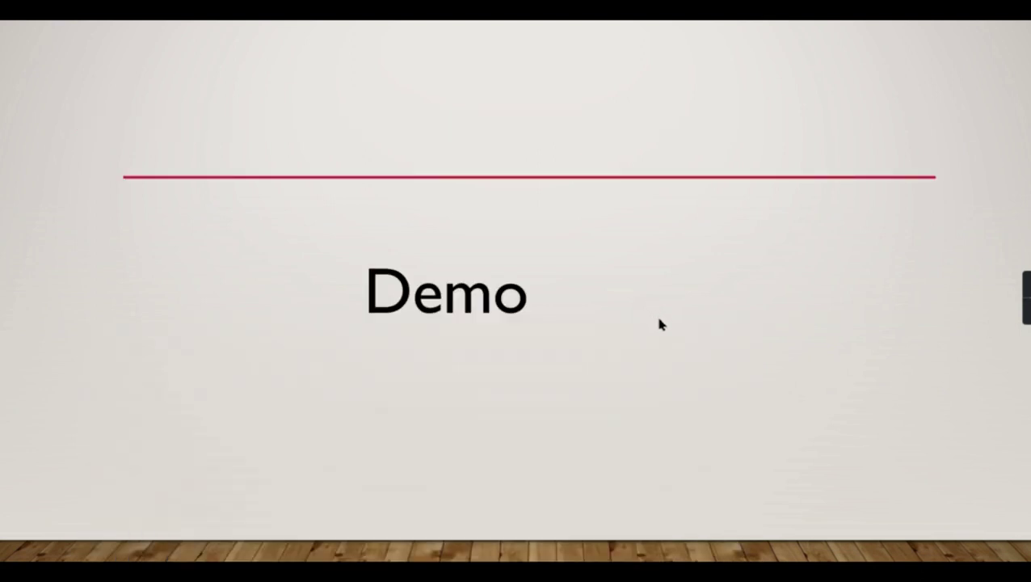
key(Escape)
mouse_move(570, 560)
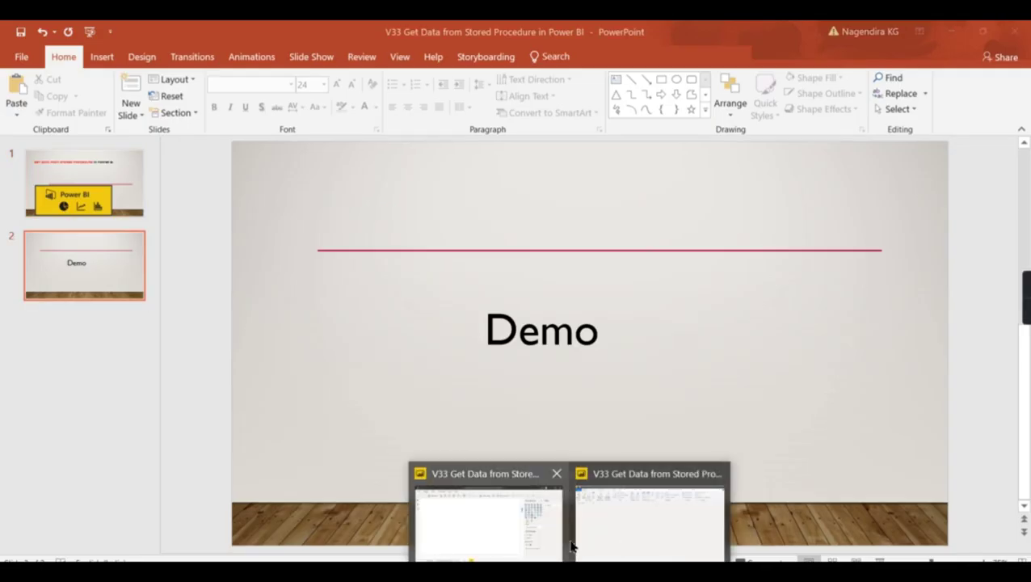
click(551, 542)
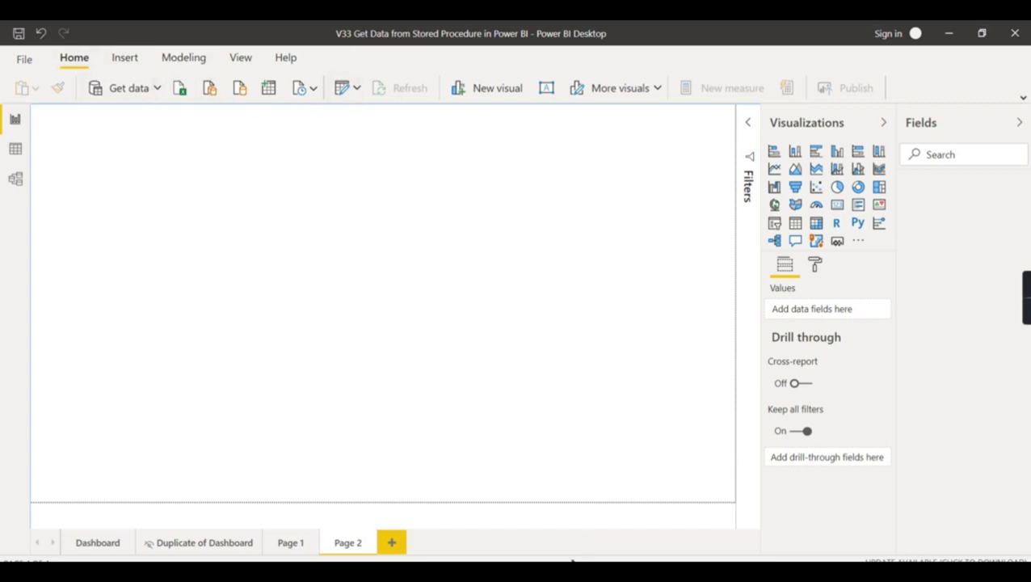
mouse_move(594, 559)
click(566, 511)
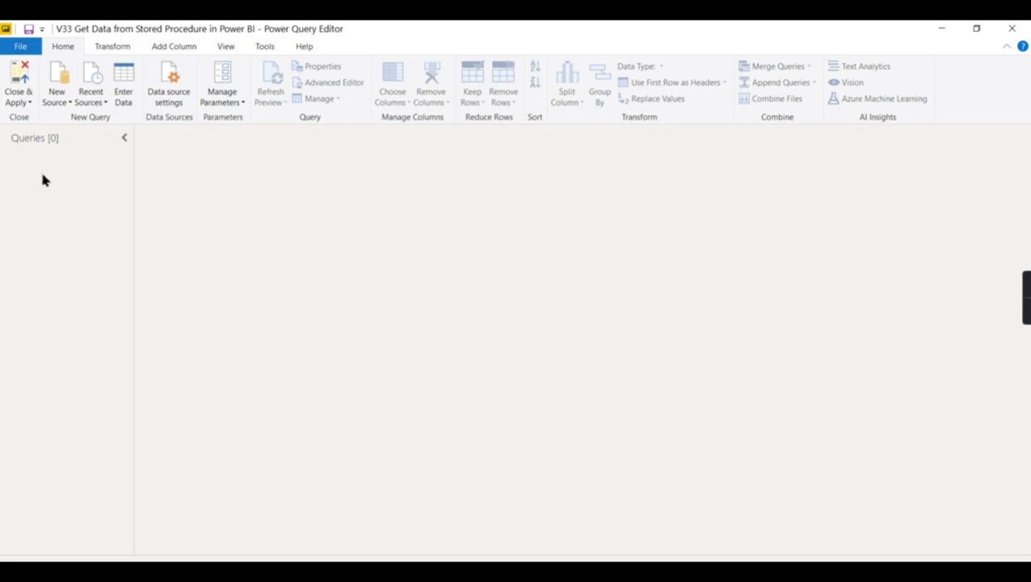
Start a new SQL Server database source and expand its advanced options to reach the SQL statement field.
click(63, 110)
click(88, 172)
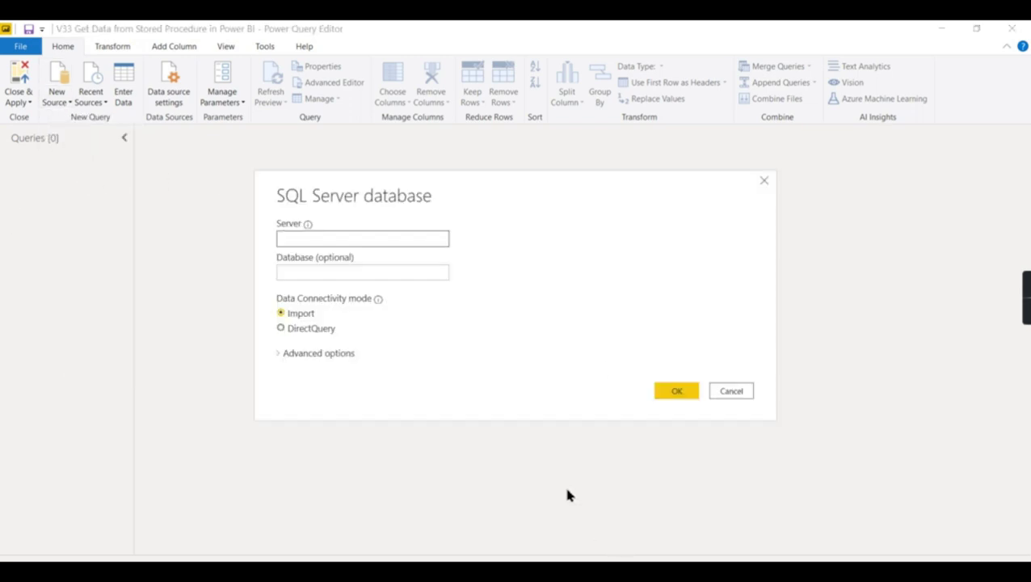
click(284, 355)
click(336, 442)
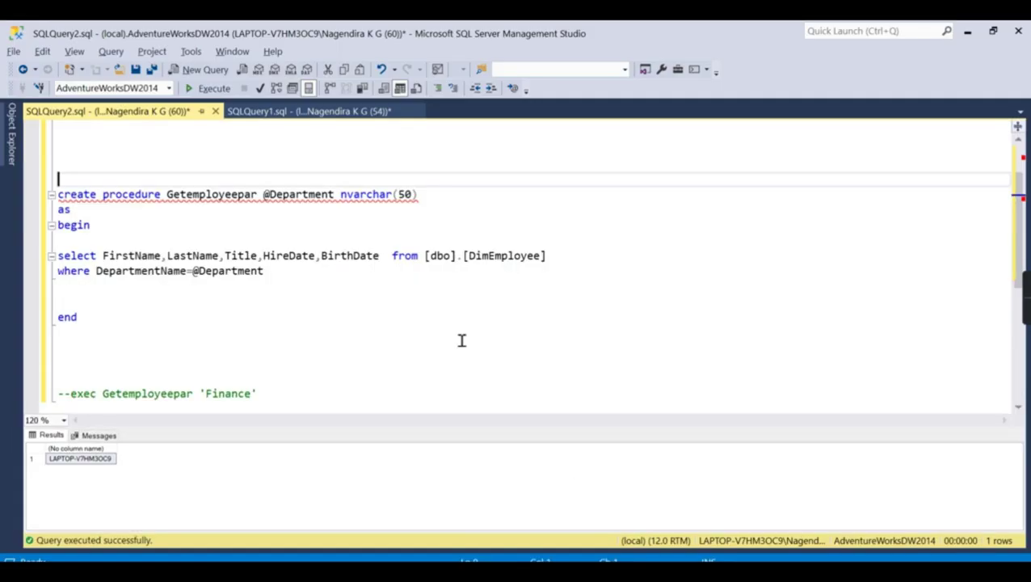
In SQL Server Management Studio, copy the DimEmployee select statement from the Getemployeepar procedure into a new query and execute it.
click(320, 322)
drag(94, 226, 565, 257)
key(ctrl+c)
key(ctrl+n)
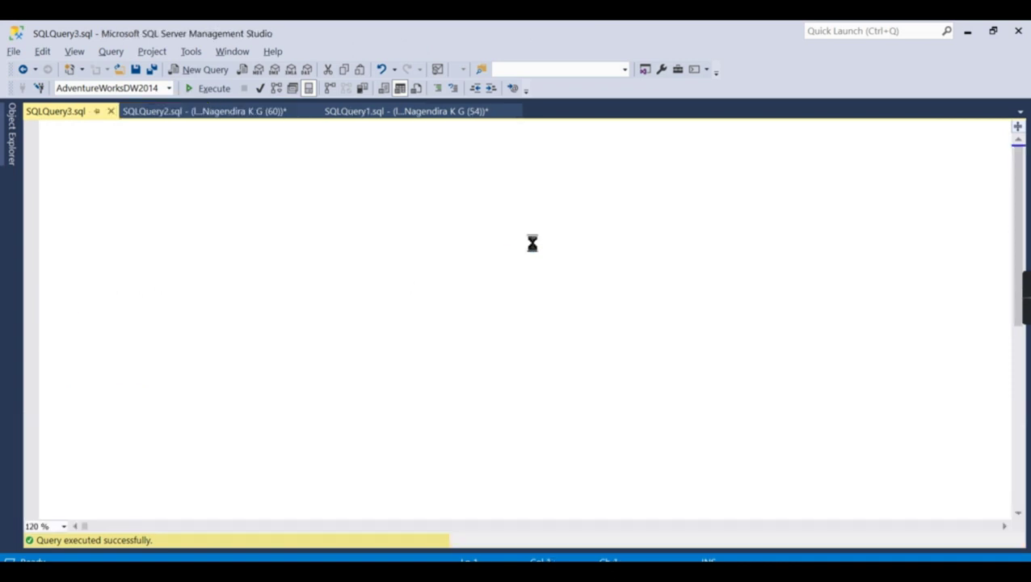
key(ctrl+v)
scroll(363, 284, up, 2)
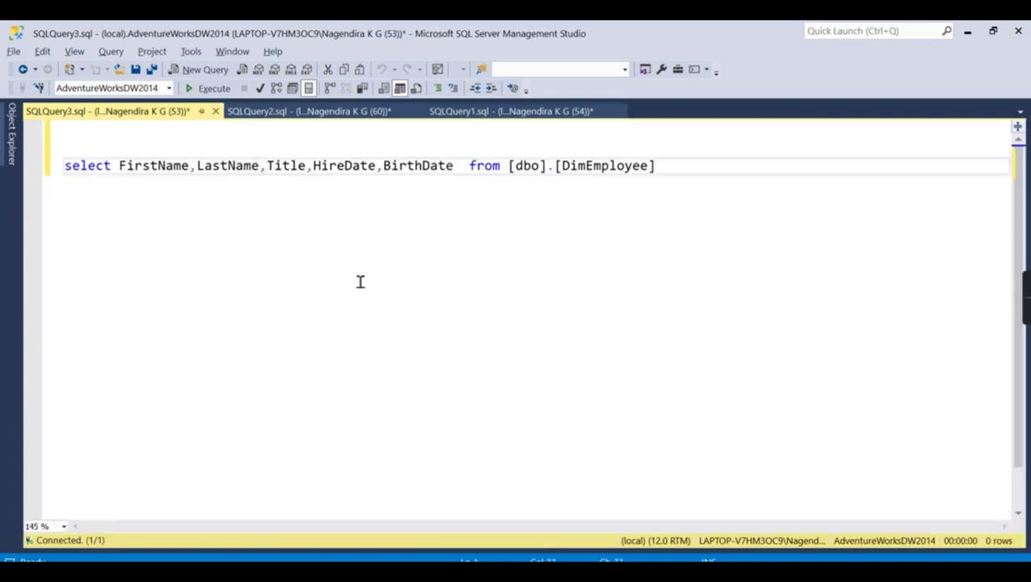
click(206, 89)
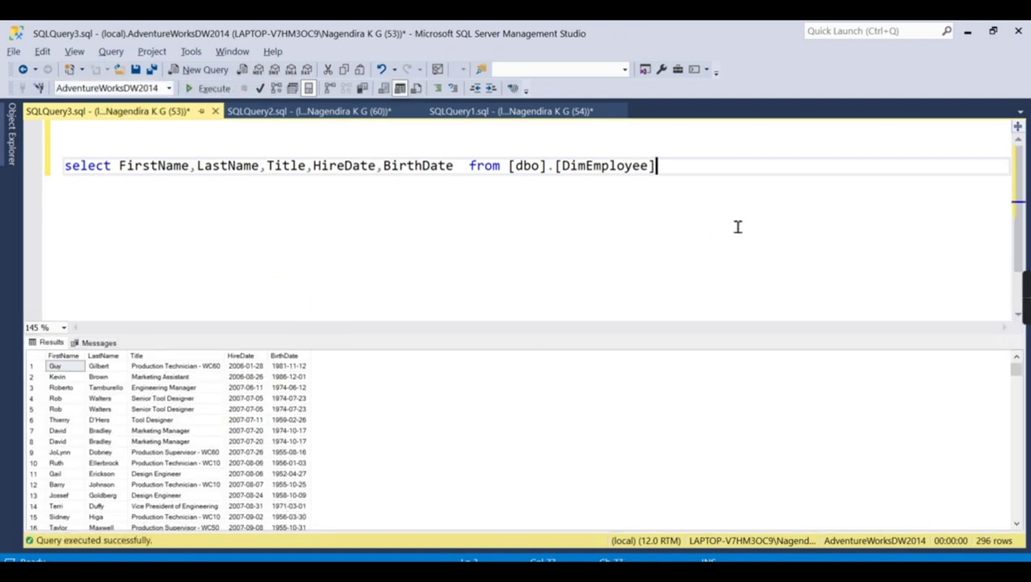
Add the DepartmentName column after BirthDate in the select statement and execute the query again.
click(461, 165)
text(,De)
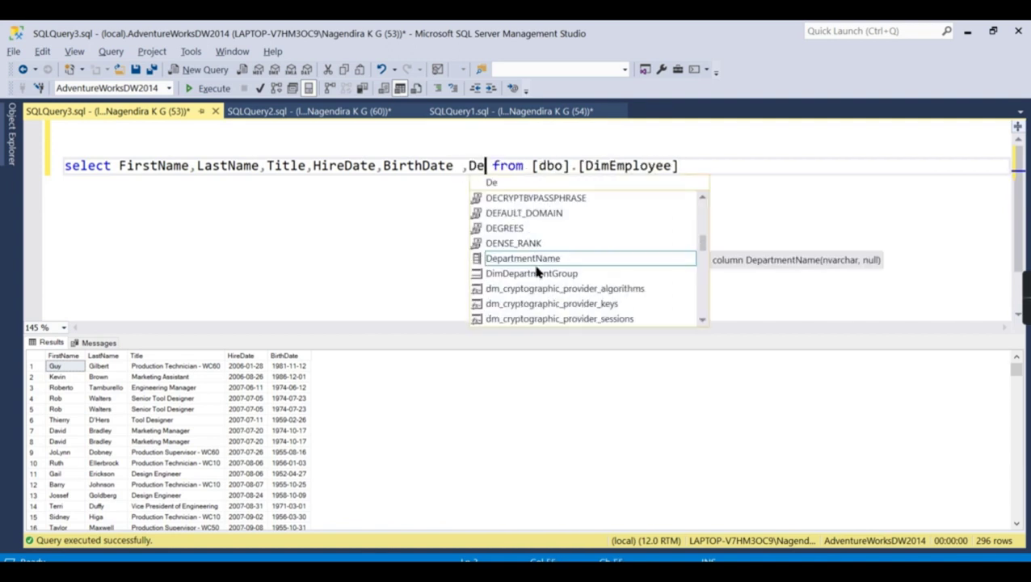
double_click(540, 258)
click(181, 89)
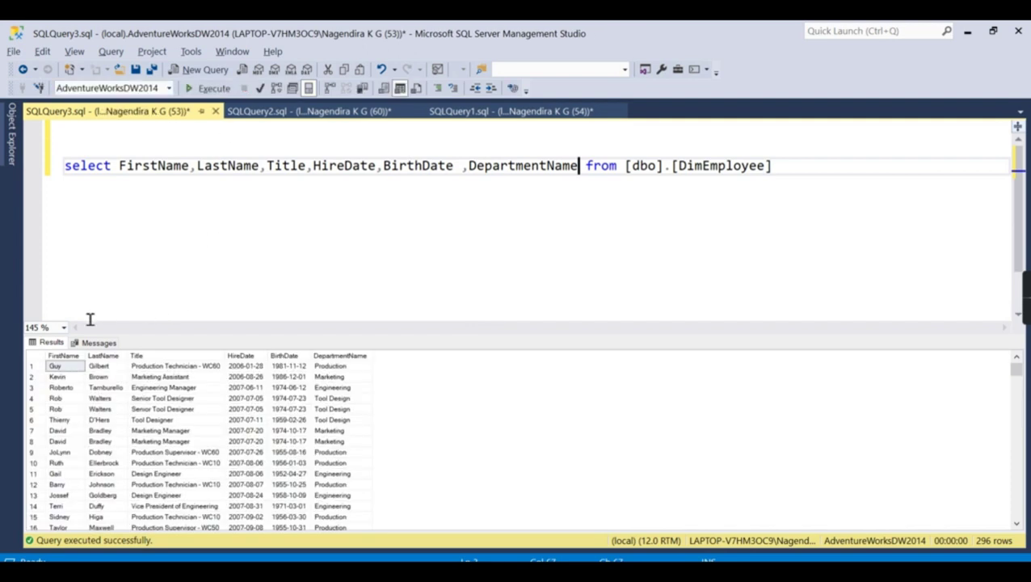
click(35, 356)
right_click(120, 411)
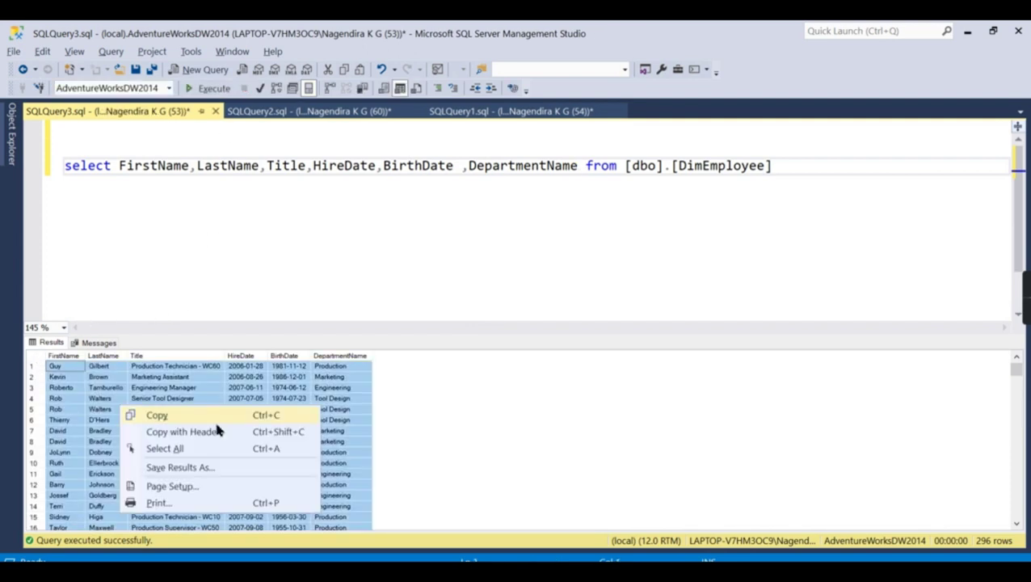
click(331, 208)
Copy the full DimEmployee select statement into the SQL statement field of the Power BI SQL Server database dialog.
drag(808, 165, 64, 167)
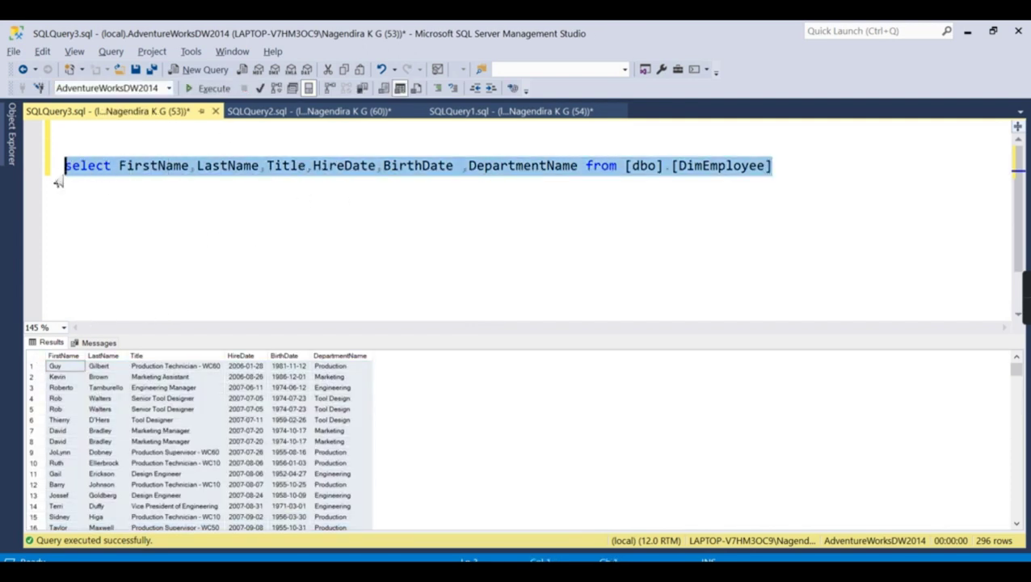
key(ctrl+c)
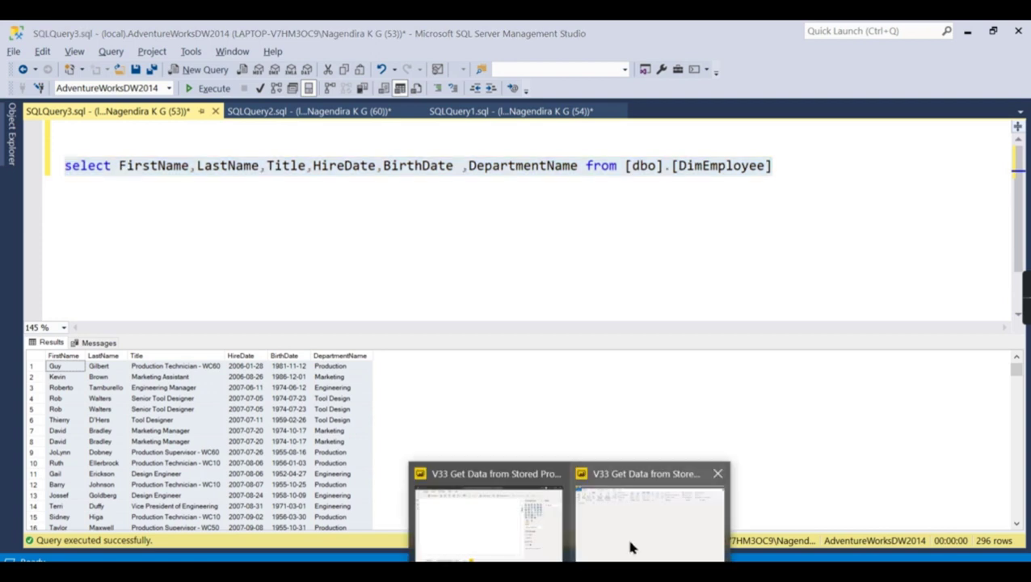
click(632, 546)
key(ctrl+v)
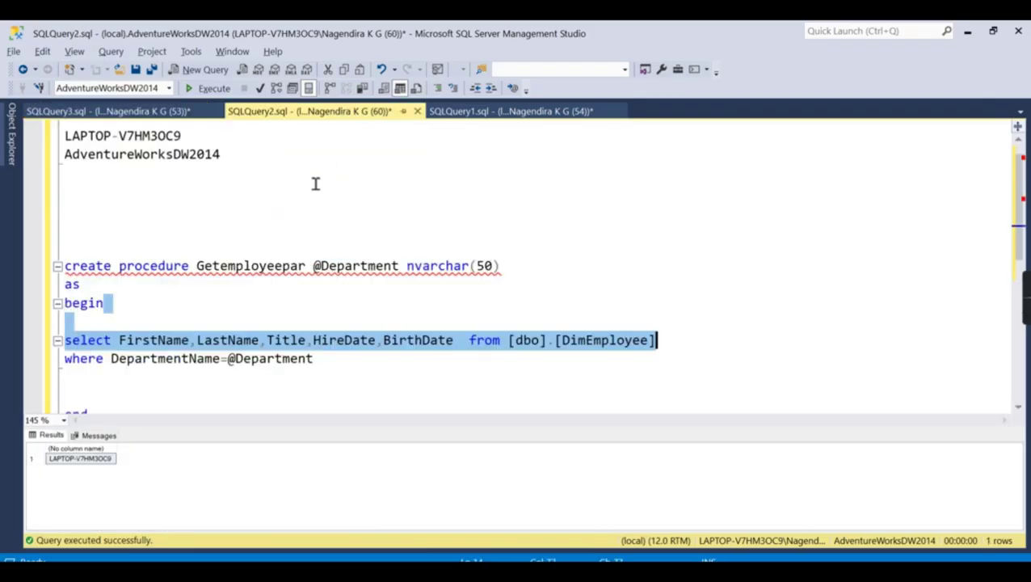
Copy the server name LAPTOP-V7HM3OC9 from the SQLQuery2 script and enter it as the Server in the connection dialog.
scroll(189, 161, up, 1)
drag(189, 162, 65, 165)
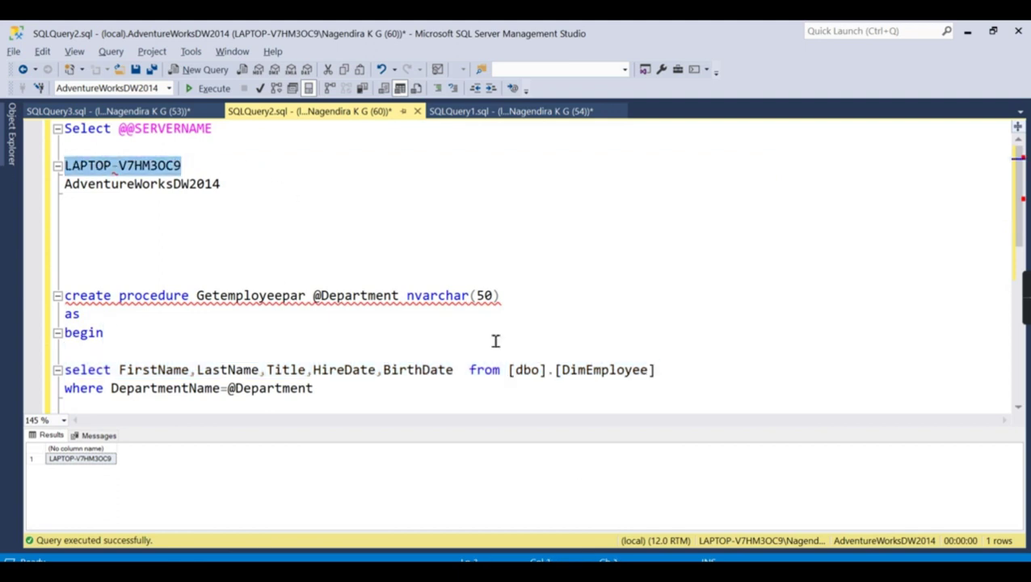
click(569, 571)
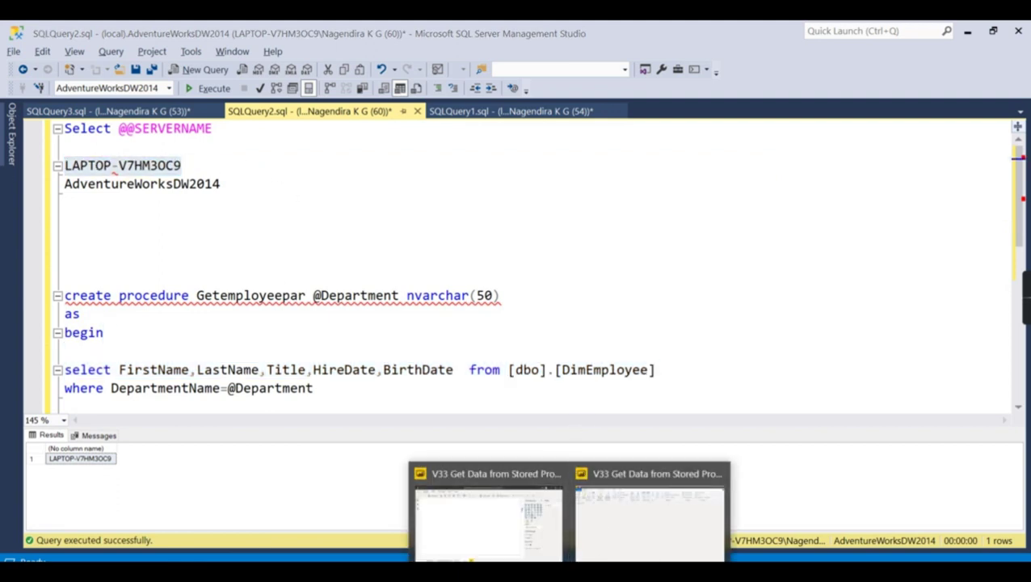
click(641, 518)
click(348, 239)
key(ctrl+v)
Copy the database name AdventureWorksDW2014 from the SQLQuery2 script and enter it as the Database in the connection dialog.
click(349, 275)
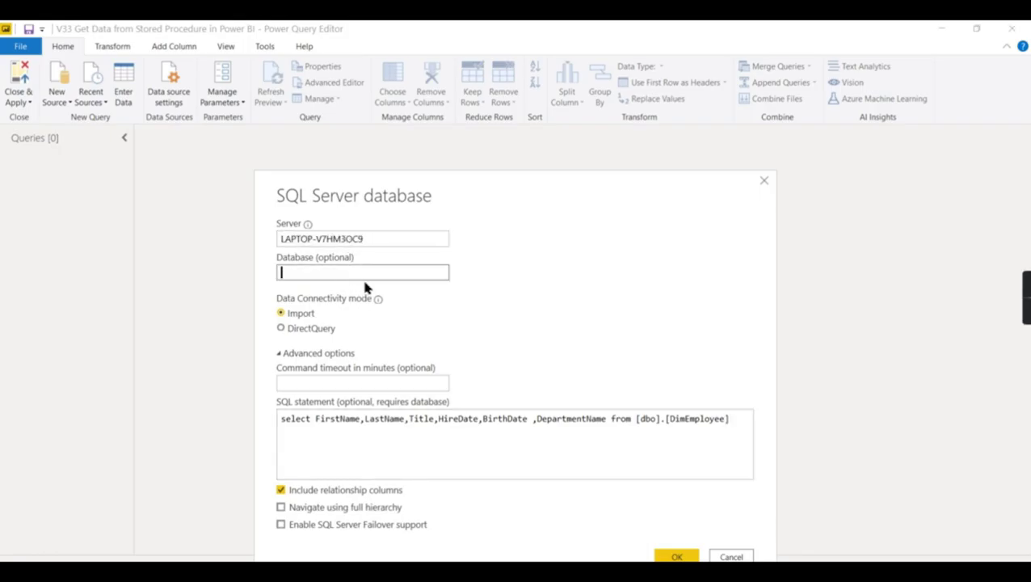
key(alt+Tab)
drag(219, 184, 34, 185)
key(alt+Tab)
key(ctrl+v)
Submit the connection settings and accept the data preview to load the employee rows as a query.
drag(587, 191, 528, 101)
click(633, 472)
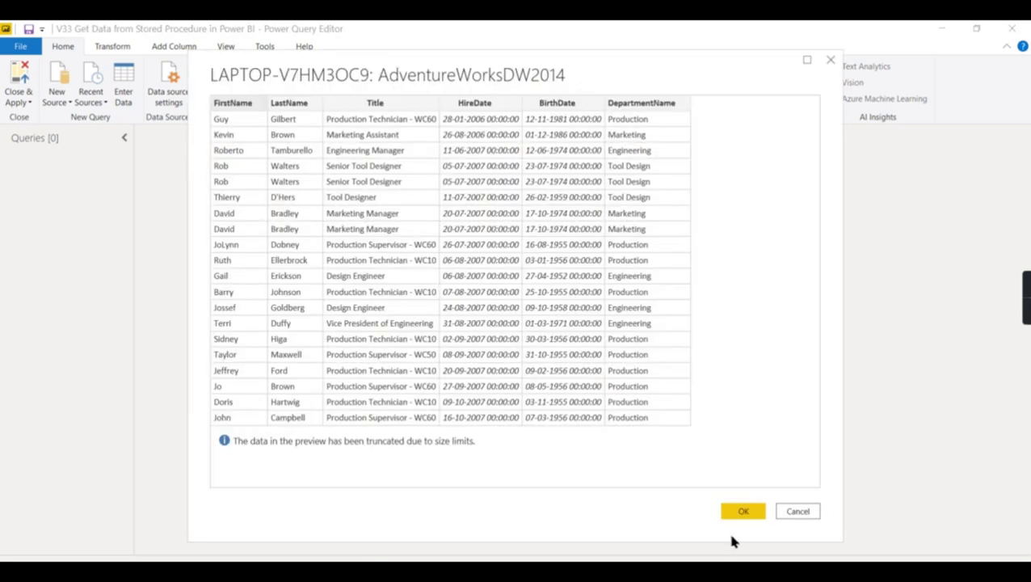
click(735, 515)
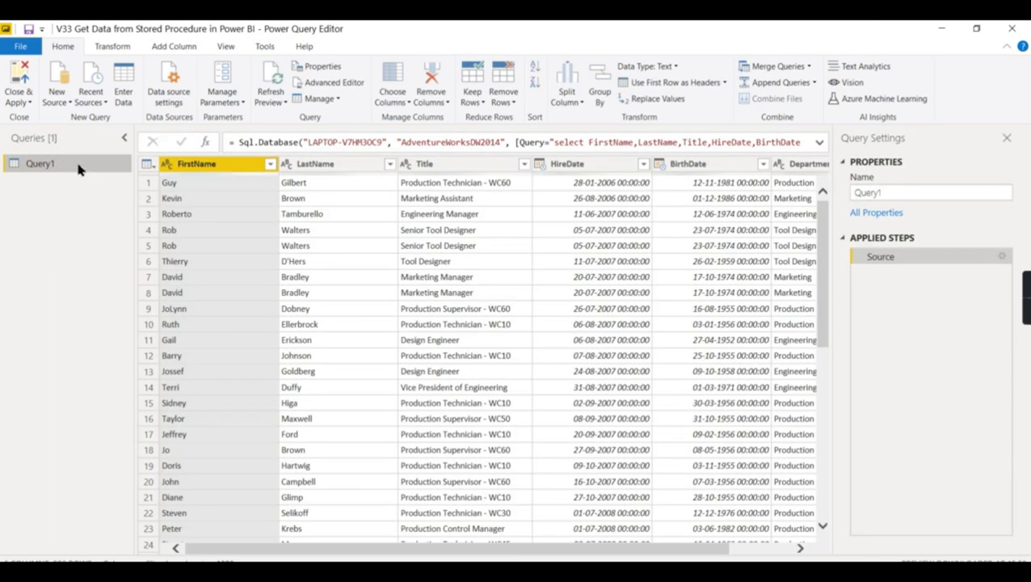
Rename Query1 to Select.
double_click(79, 168)
text(T)
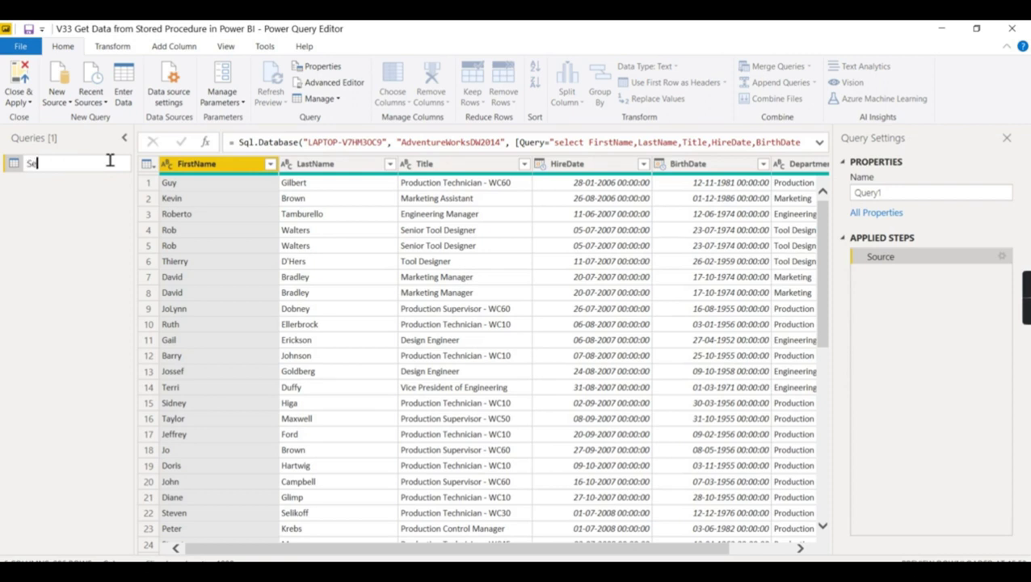
text(elect)
key(Return)
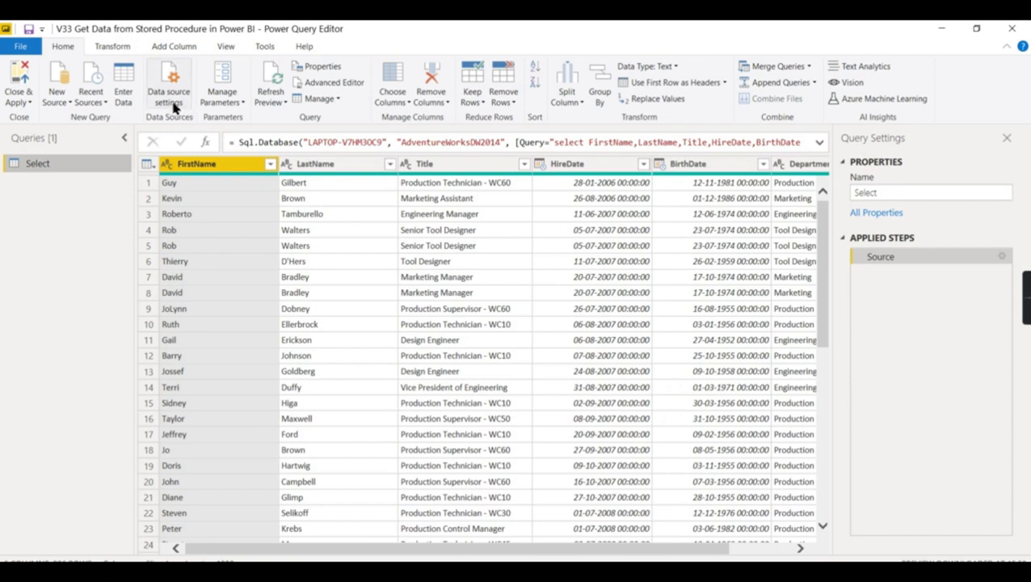
Start another SQL Server database source and switch to the SQLQuery2 script in Management Studio to locate the server name.
click(53, 102)
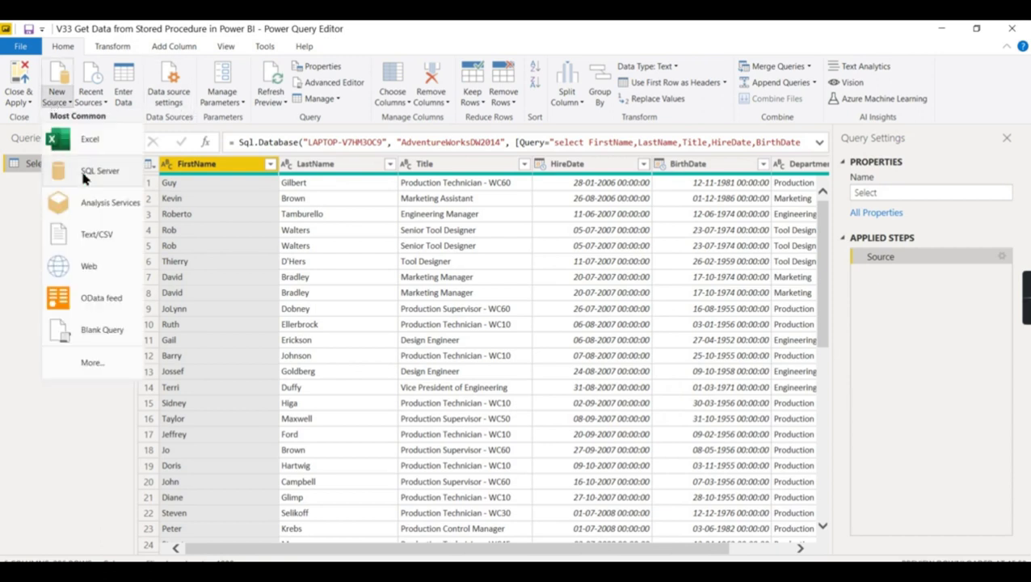
click(81, 167)
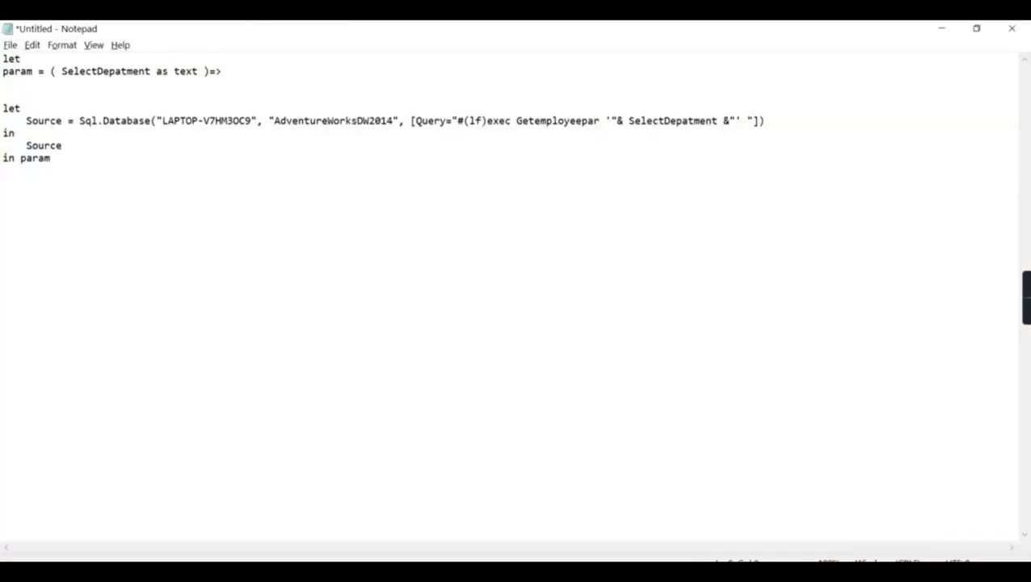
click(570, 572)
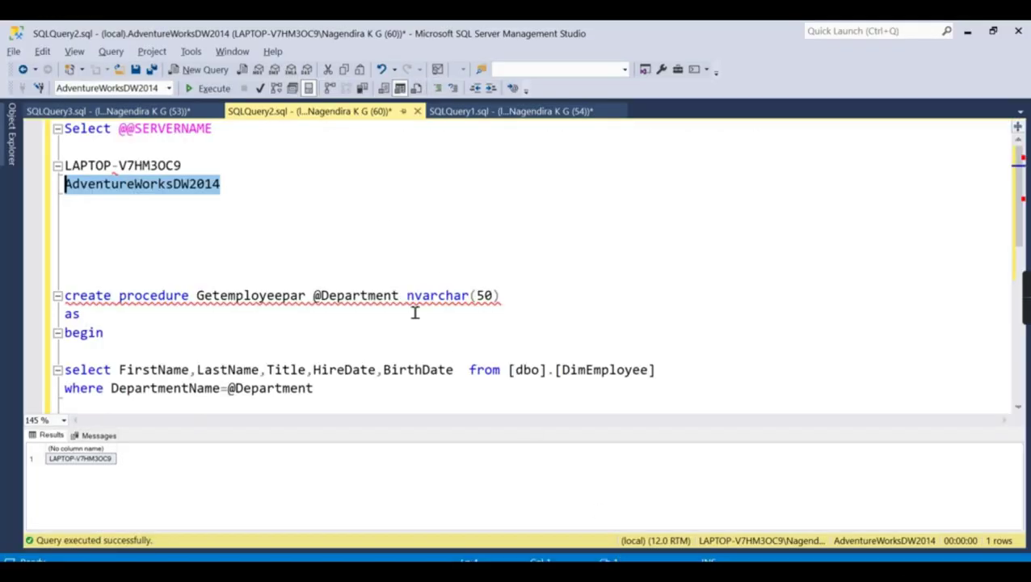
drag(65, 166, 227, 165)
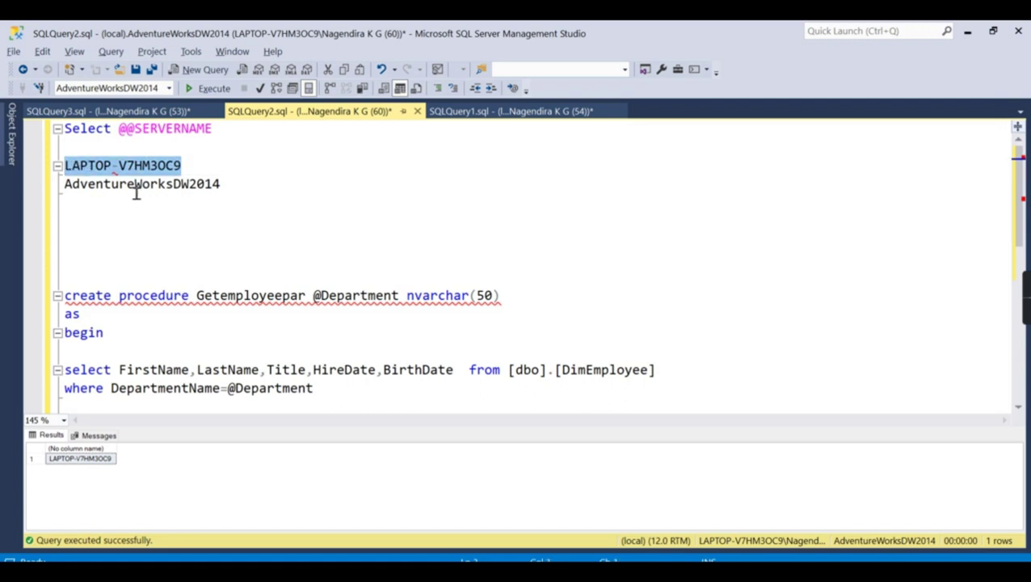
click(223, 257)
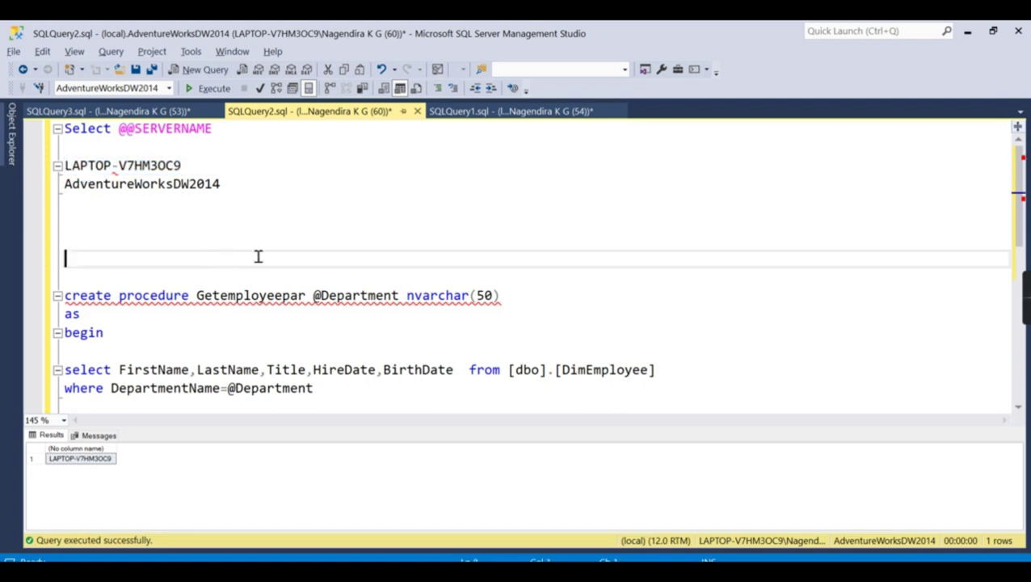
Refresh the Programmability folder of AdventureWorksDW2014 in Object Explorer and expand its stored procedures.
click(12, 141)
click(57, 246)
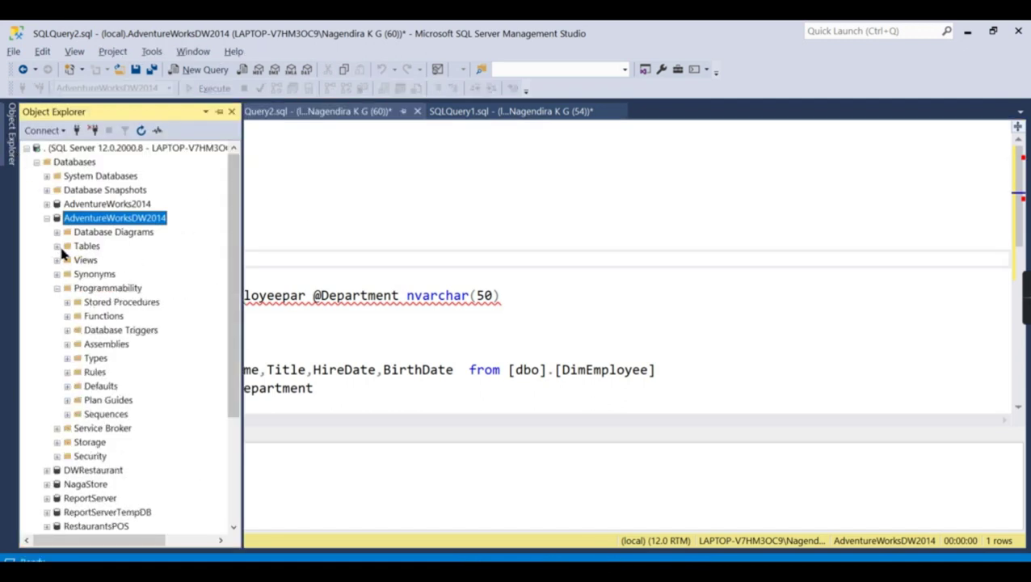
click(67, 301)
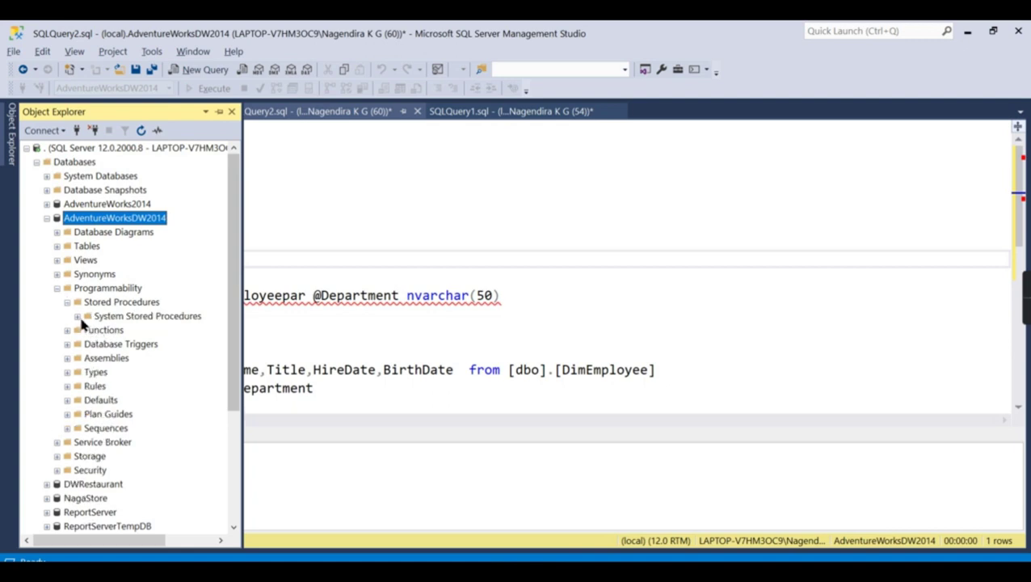
click(90, 289)
click(141, 131)
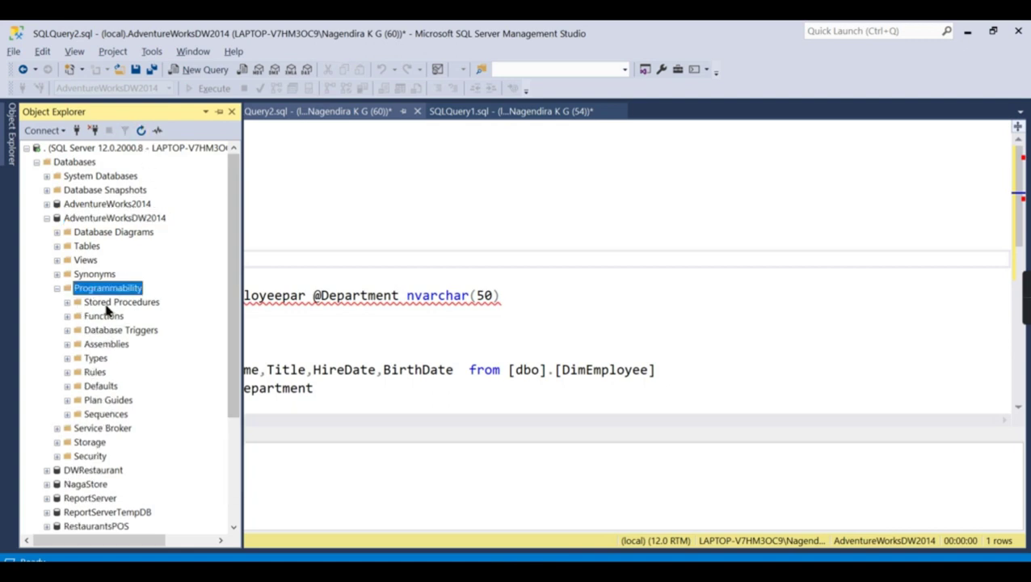
click(68, 302)
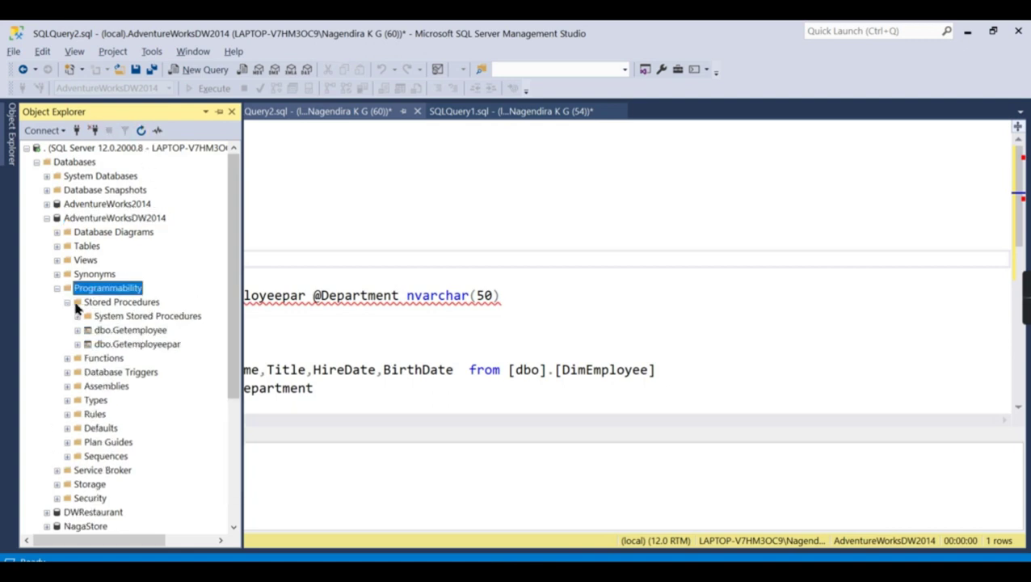
Script the dbo.Getemployee stored procedure as a CREATE statement in a new query window.
right_click(146, 331)
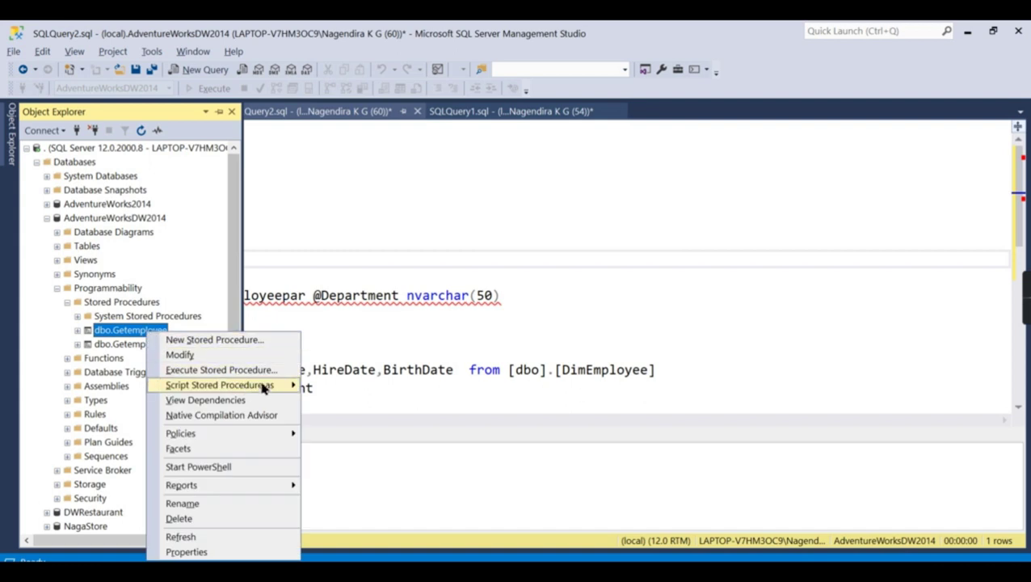
mouse_move(242, 384)
mouse_move(350, 385)
click(473, 386)
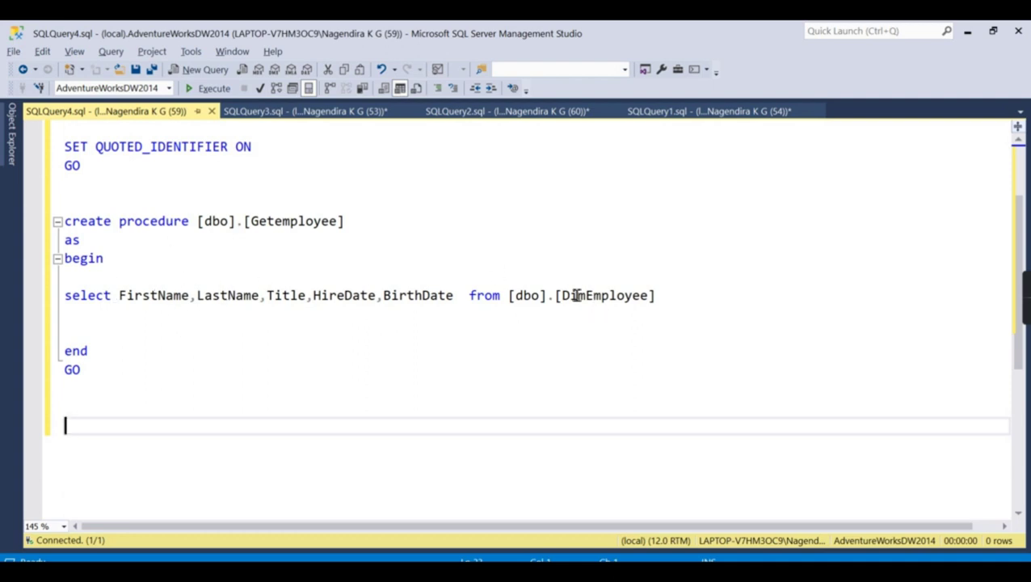
Review the procedure's select statement and copy the procedure name [dbo].[Getemployee] from the create line.
drag(697, 299, 65, 295)
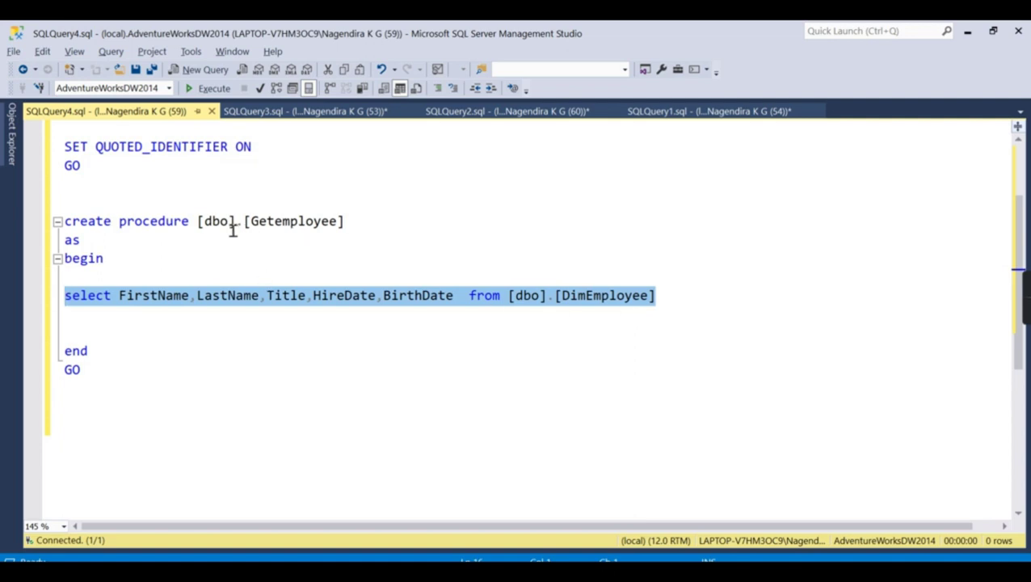
drag(204, 223, 435, 202)
click(380, 223)
drag(200, 227, 396, 227)
key(ctrl+c)
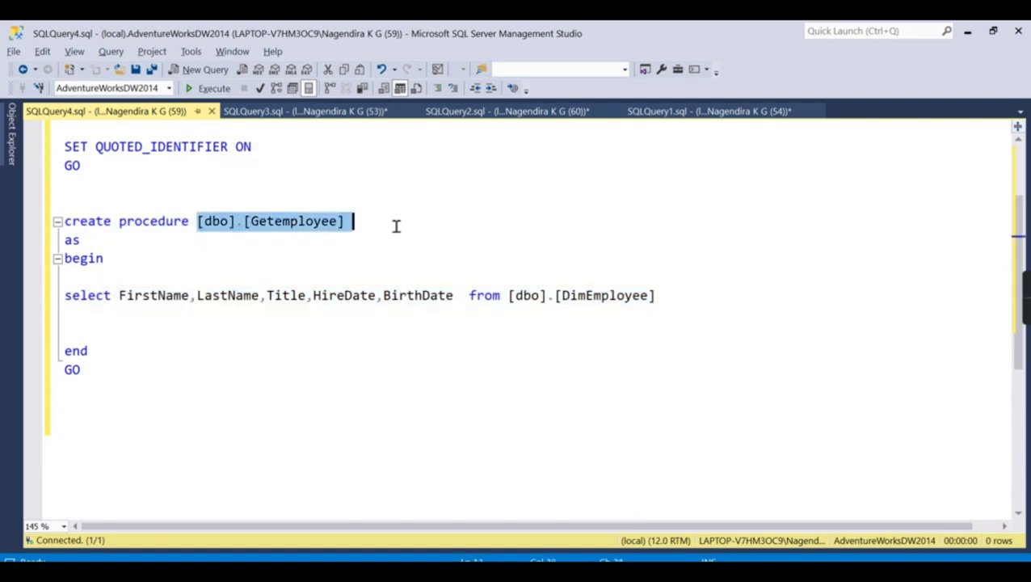
Add the statement exec [dbo].[Getemployee] below the end of the procedure script.
click(219, 394)
key(Return)
key(Return)
text(exe)
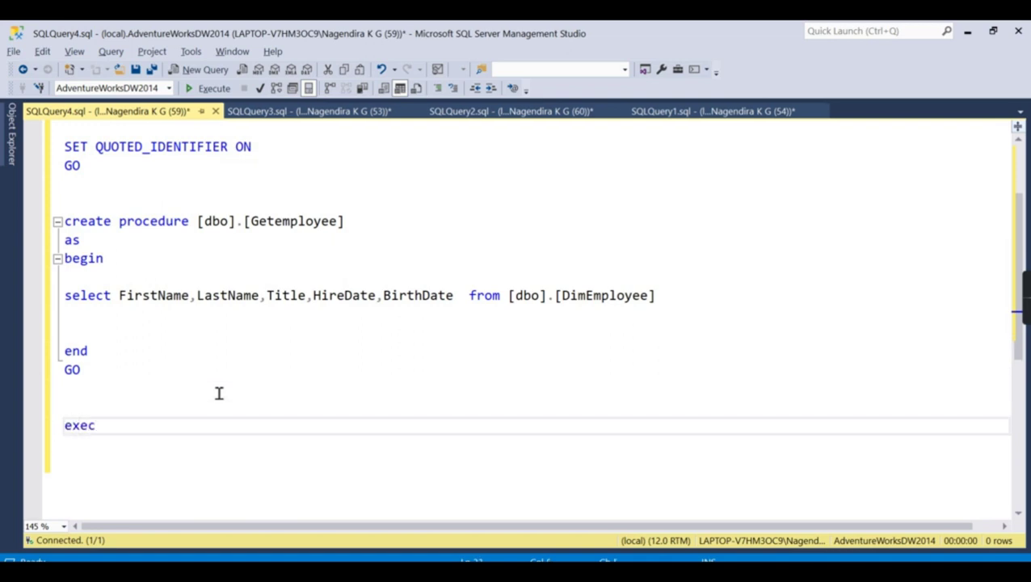
text(c)
key(ctrl+v)
Copy the exec [dbo].[Getemployee] statement, execute only that statement, and hide the results pane.
drag(198, 408, 297, 450)
key(ctrl+c)
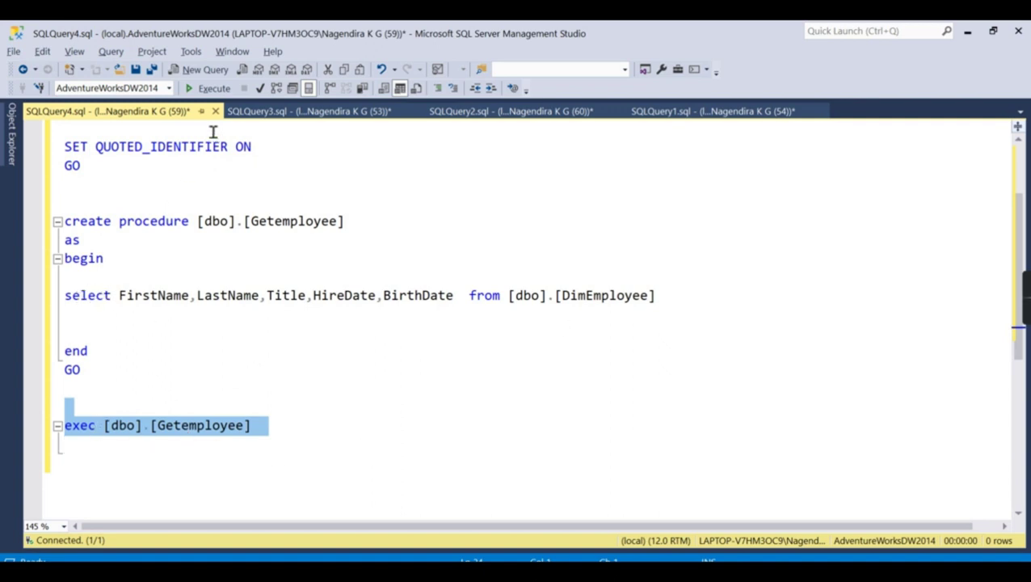
click(205, 95)
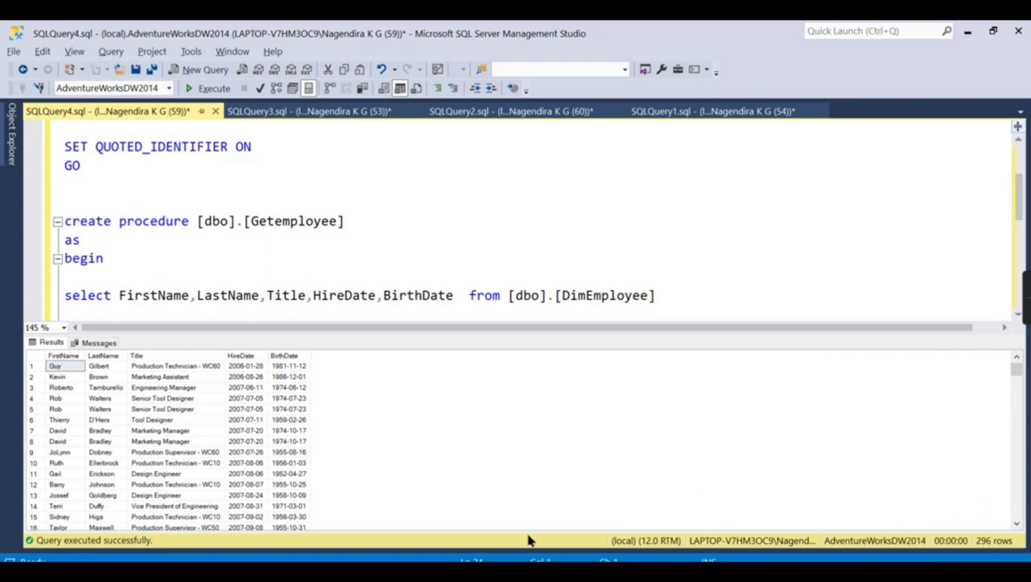
key(ctrl+r)
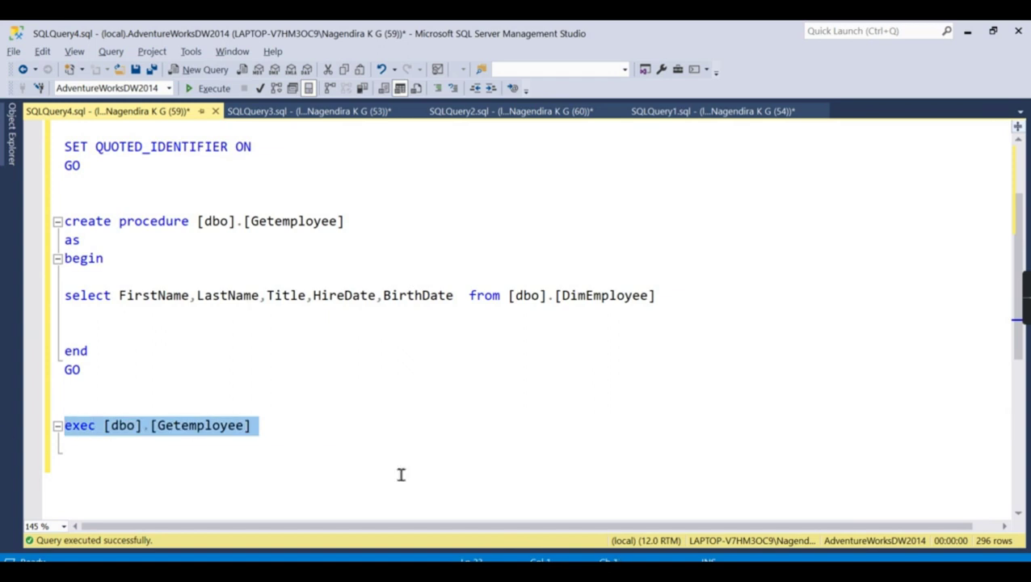
Switch to Power Query Editor and enter exec [dbo].[Getemployee] as the SQL statement in the SQL Server database connection's advanced options.
mouse_move(570, 565)
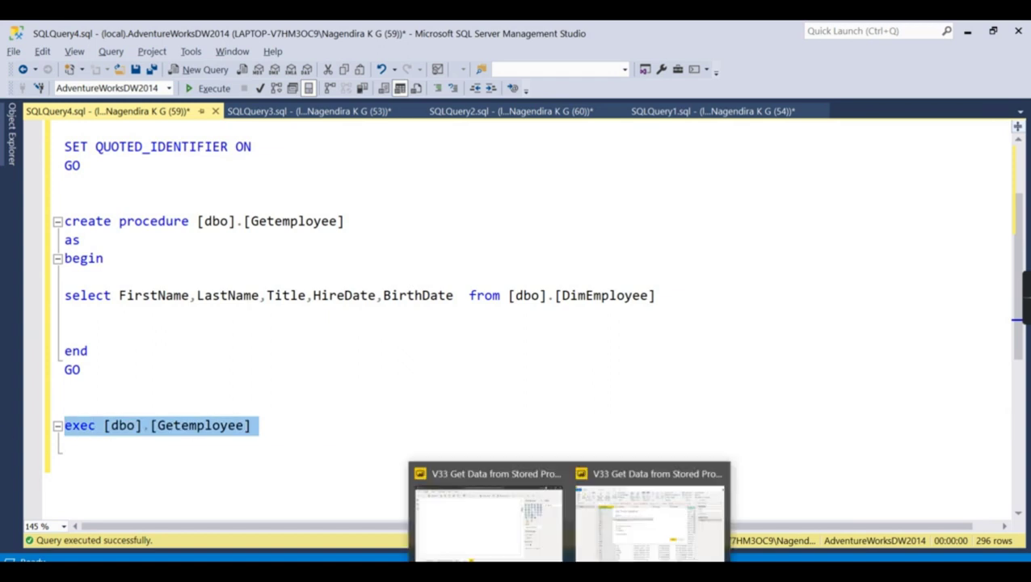
click(598, 545)
click(314, 355)
click(329, 442)
key(ctrl+v)
Copy the server name LAPTOP-V7HM3OC9 from the SQLQuery2 script and enter it as the server of the SQL Server connection.
click(387, 275)
click(356, 240)
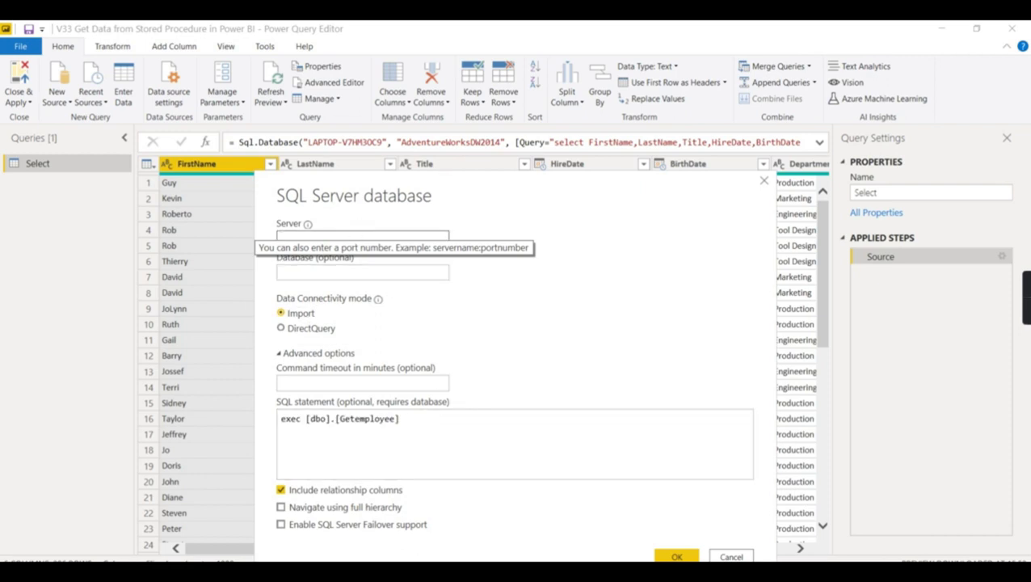
key(alt+Tab)
click(361, 115)
click(480, 113)
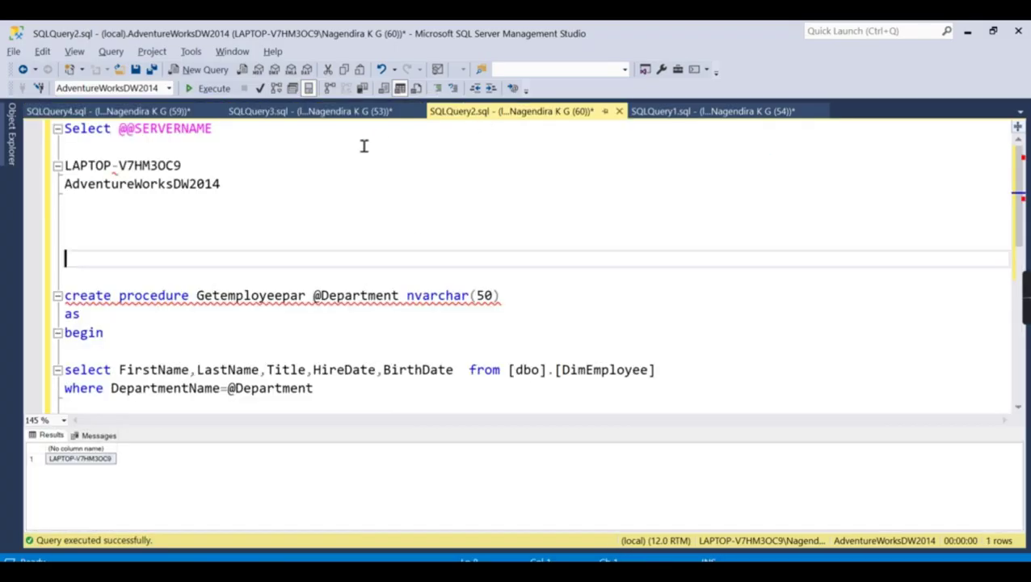
drag(217, 168, 44, 168)
key(ctrl+c)
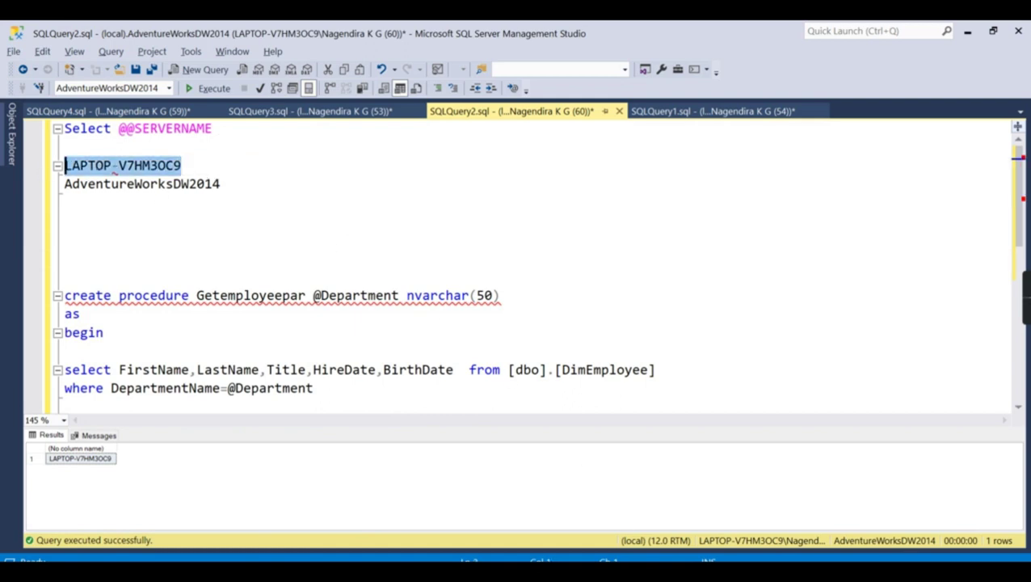
click(496, 522)
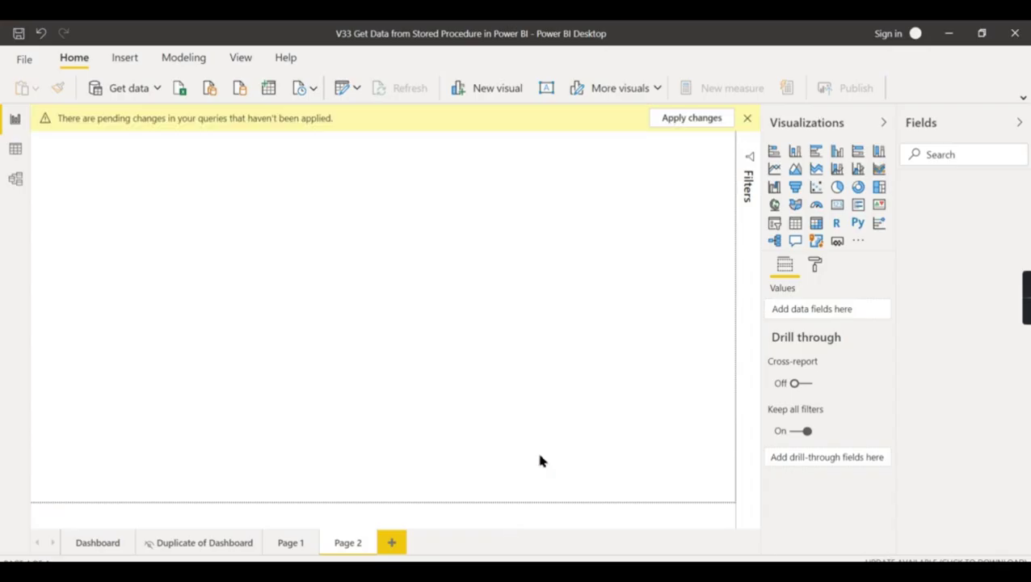
click(601, 536)
click(341, 236)
key(ctrl+v)
Copy the database name AdventureWorksDW2014 from the SQLQuery2 script and enter it as the connection's database.
click(372, 274)
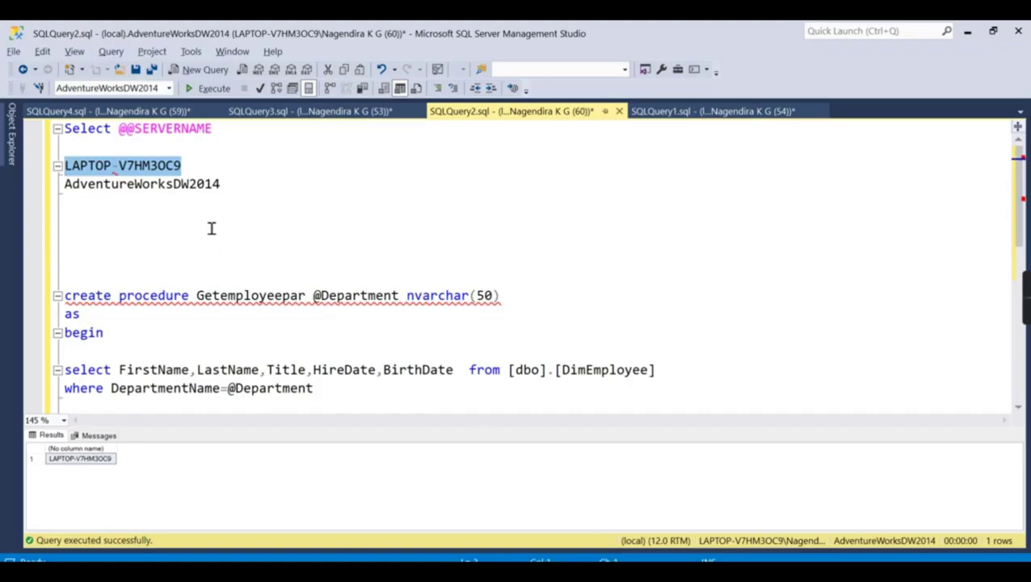
drag(243, 185, 38, 194)
key(ctrl+c)
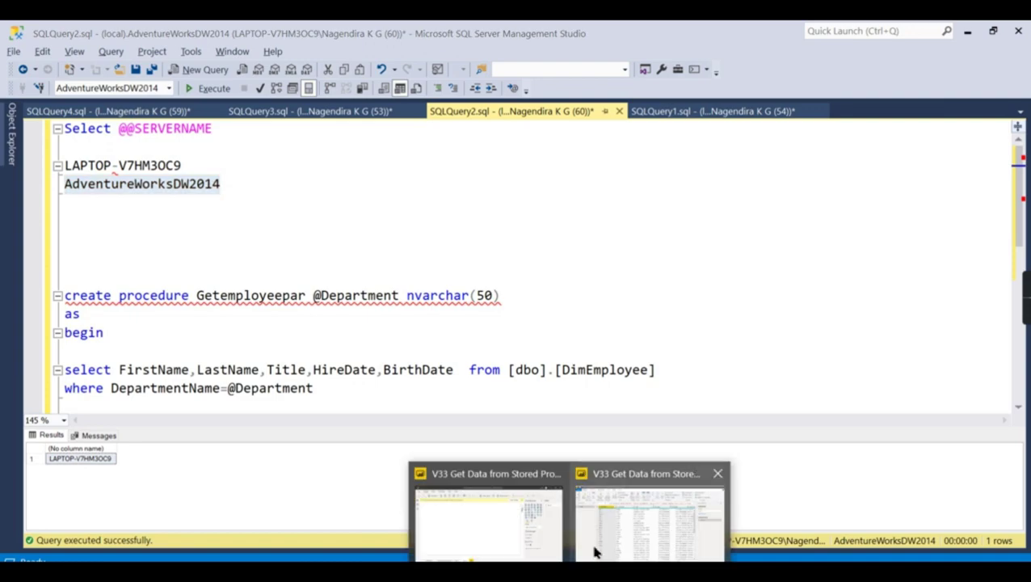
click(594, 552)
click(369, 279)
key(ctrl+v)
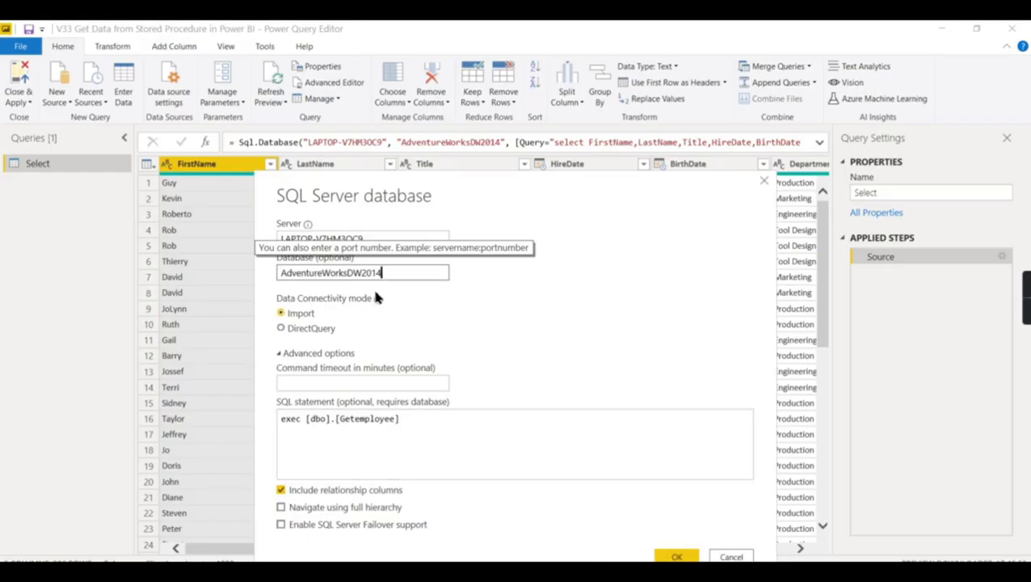
Load the stored procedure's previewed data as a new query and rename that query SpWoPar.
click(675, 555)
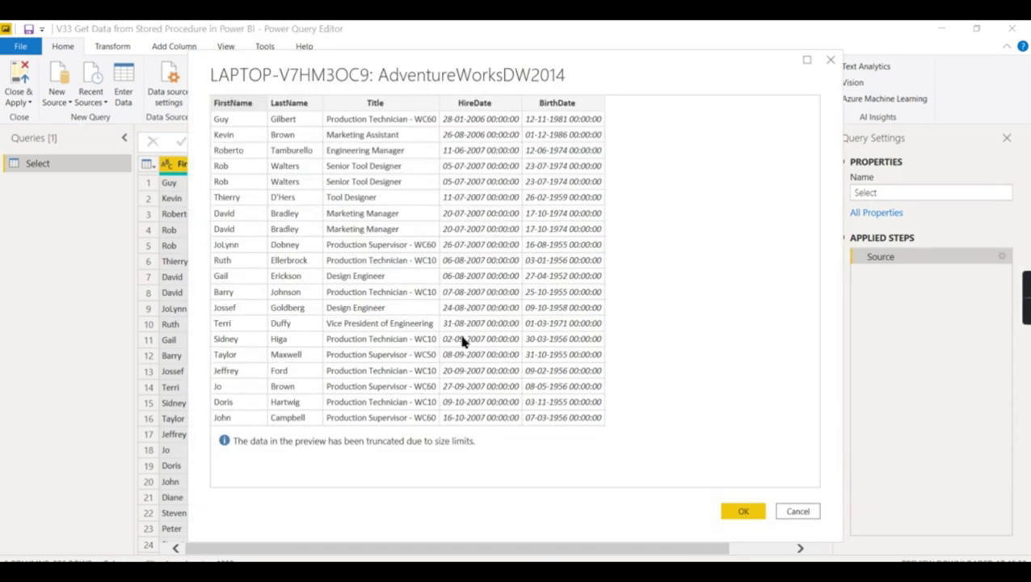
click(758, 510)
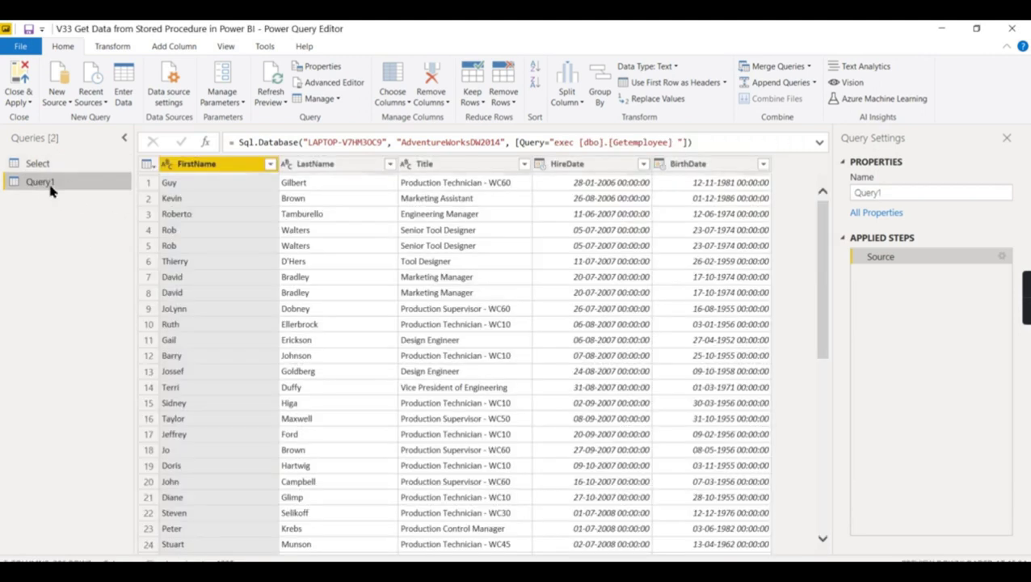
double_click(51, 185)
text(SpWo)
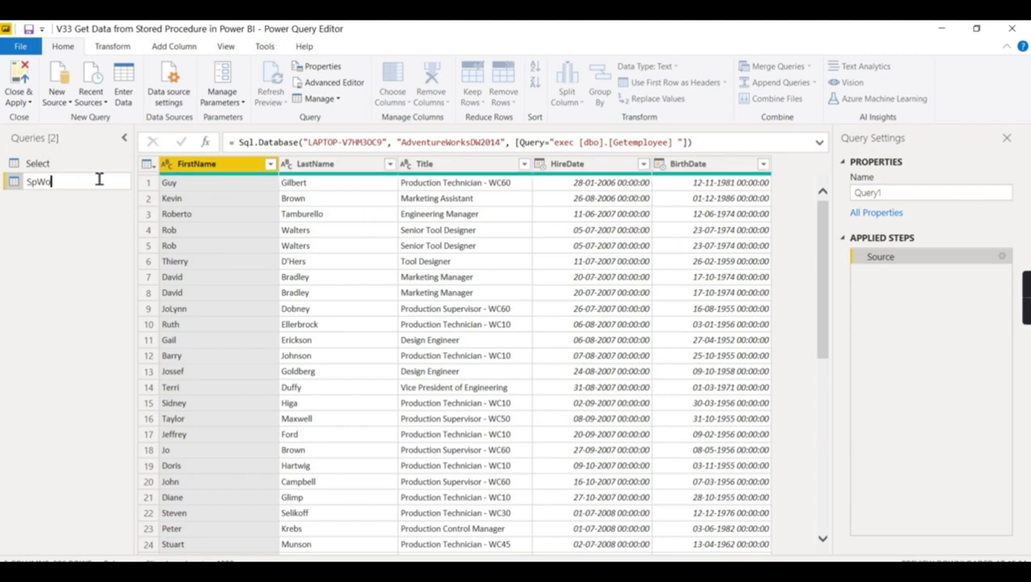
text(Par)
key(Return)
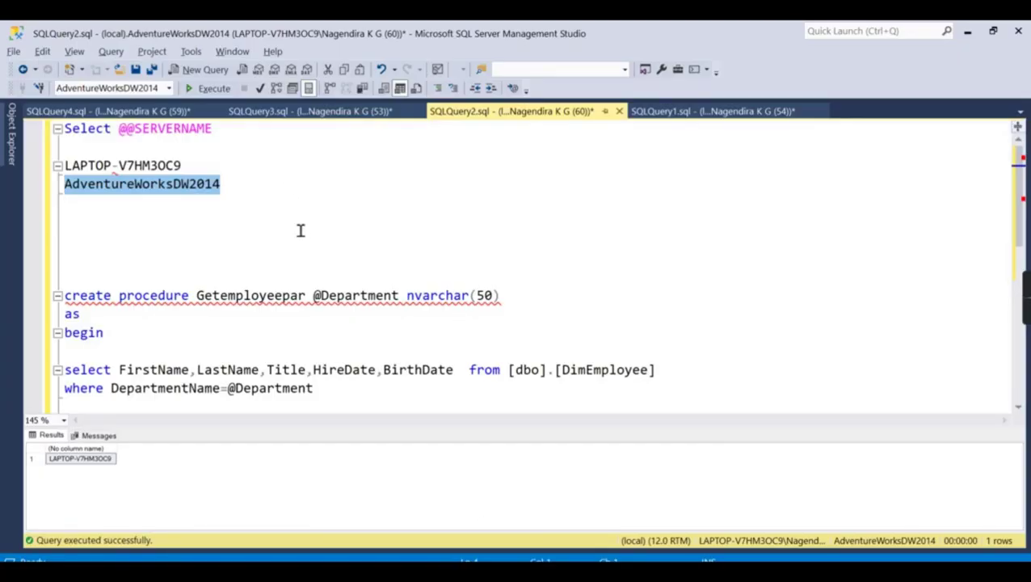
click(299, 220)
scroll(227, 261, down, 2)
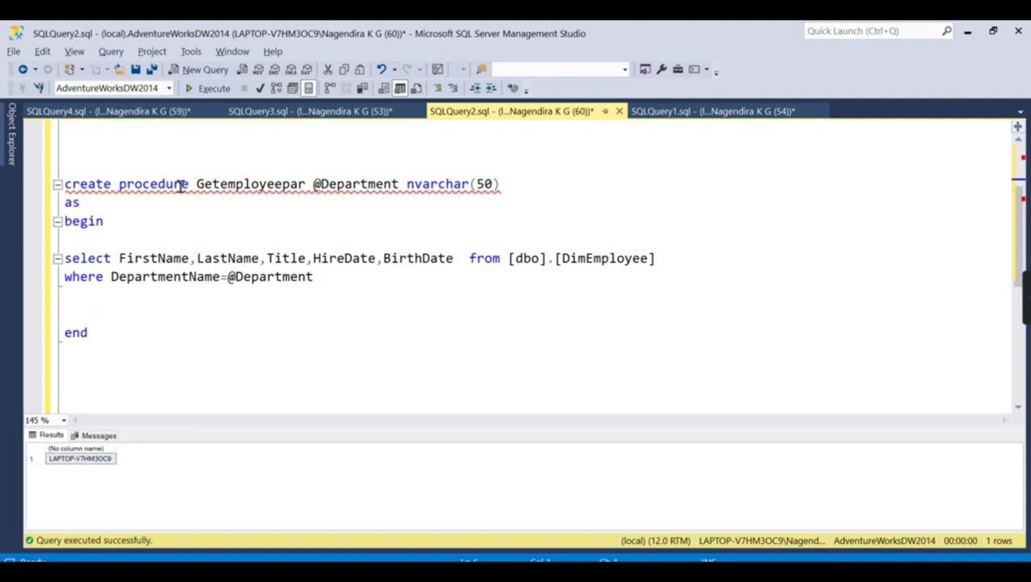
double_click(239, 184)
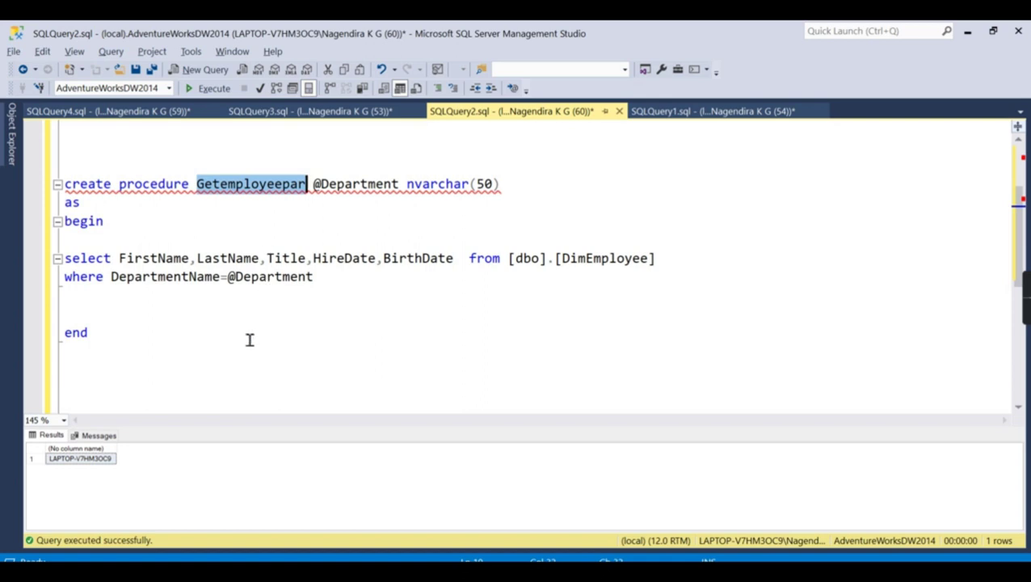
double_click(343, 191)
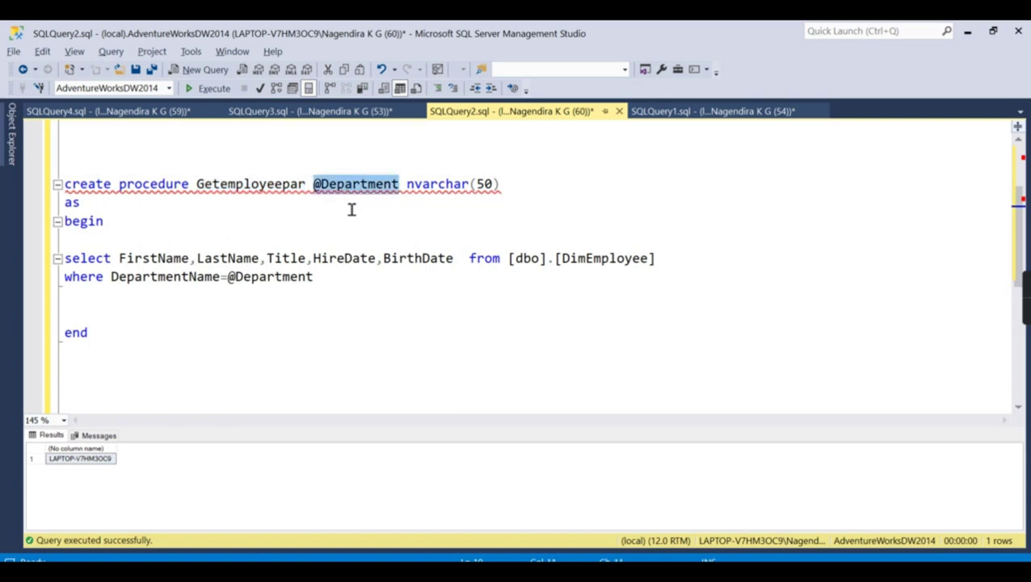
double_click(261, 279)
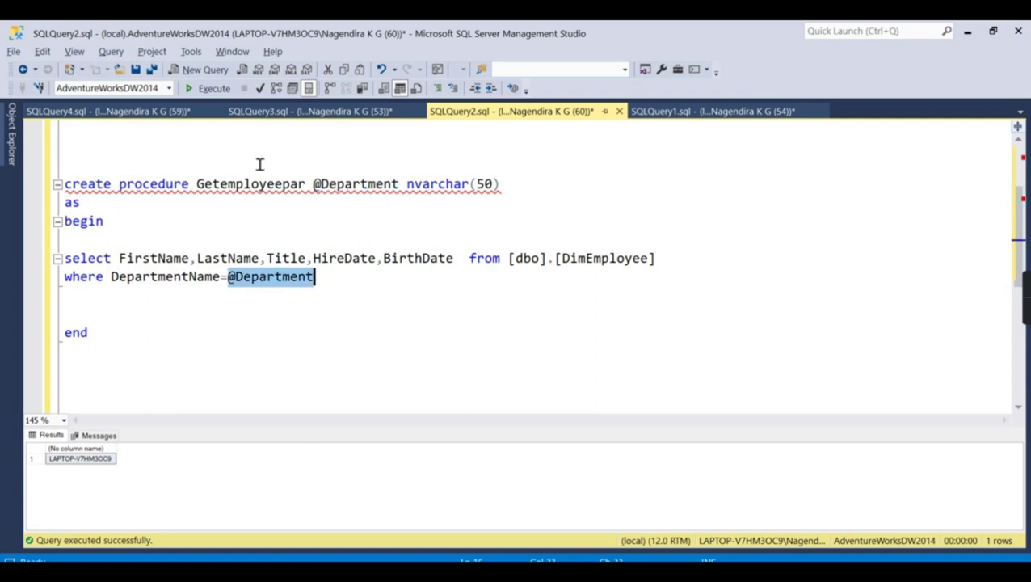
click(289, 111)
click(303, 442)
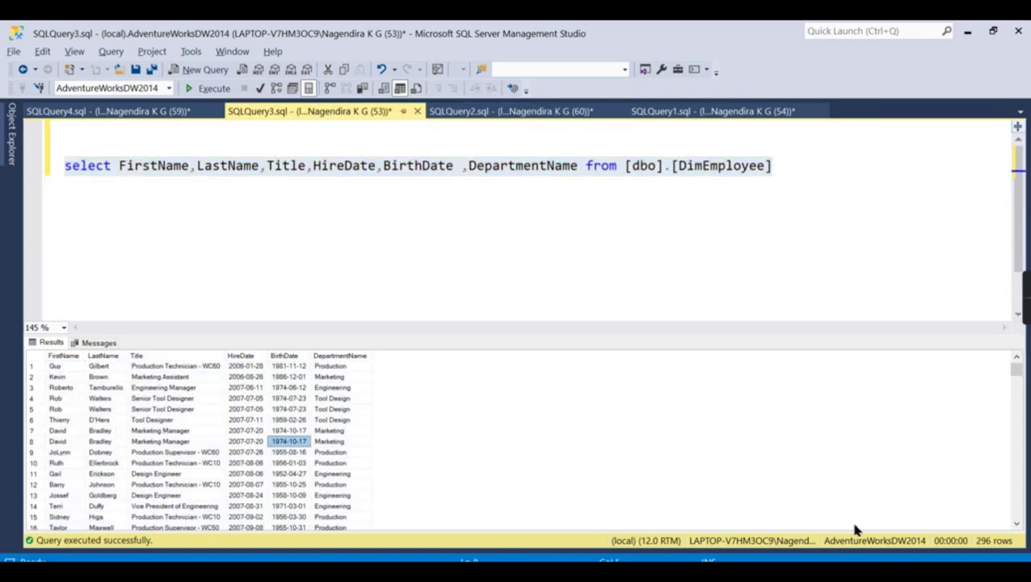
click(328, 442)
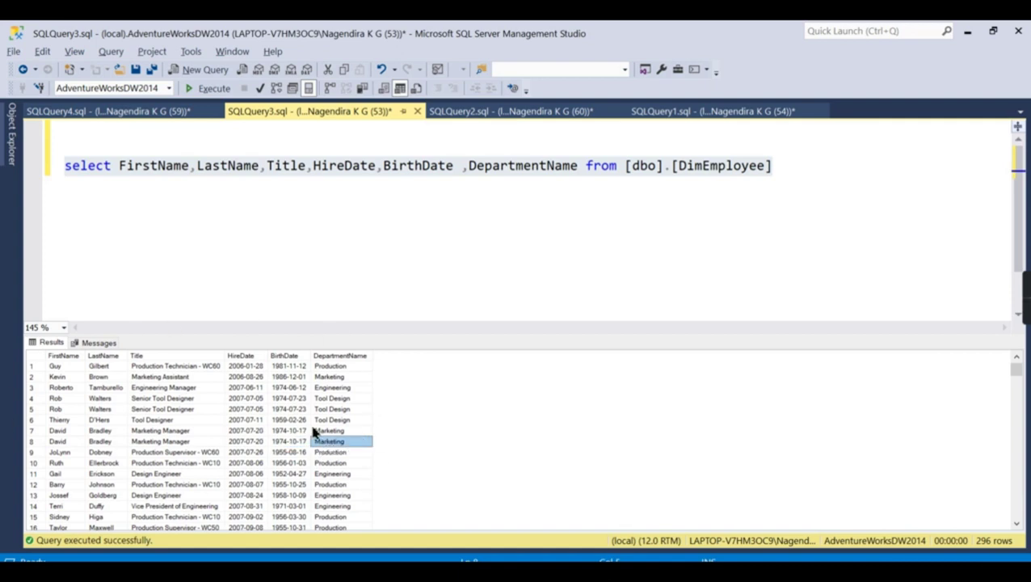
In SQLQuery2, set the argument of the exec Getemployeepar call to 'Marketing' and uncomment the line.
click(472, 111)
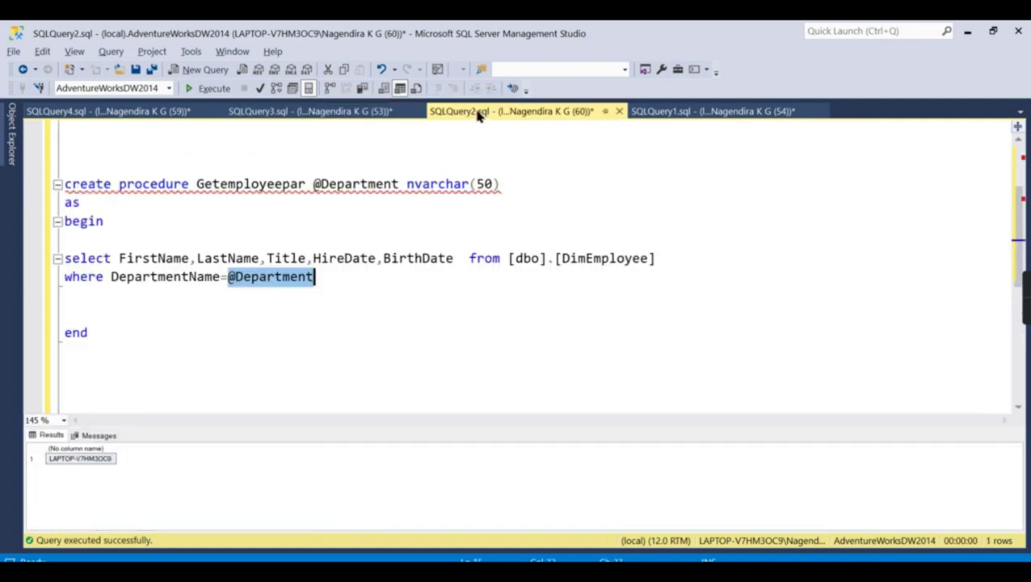
scroll(242, 372, down, 5)
double_click(281, 203)
text(Marketing)
click(81, 204)
key(BackSpace)
key(BackSpace)
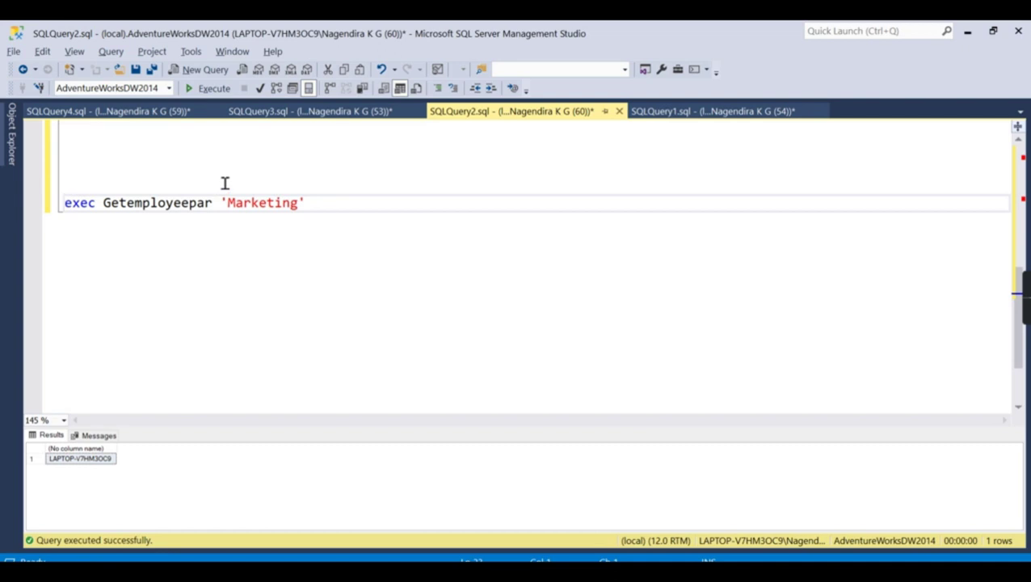
Execute the exec Getemployeepar 'Marketing' statement and enlarge the results pane to read the returned rows.
drag(226, 182, 385, 207)
click(228, 93)
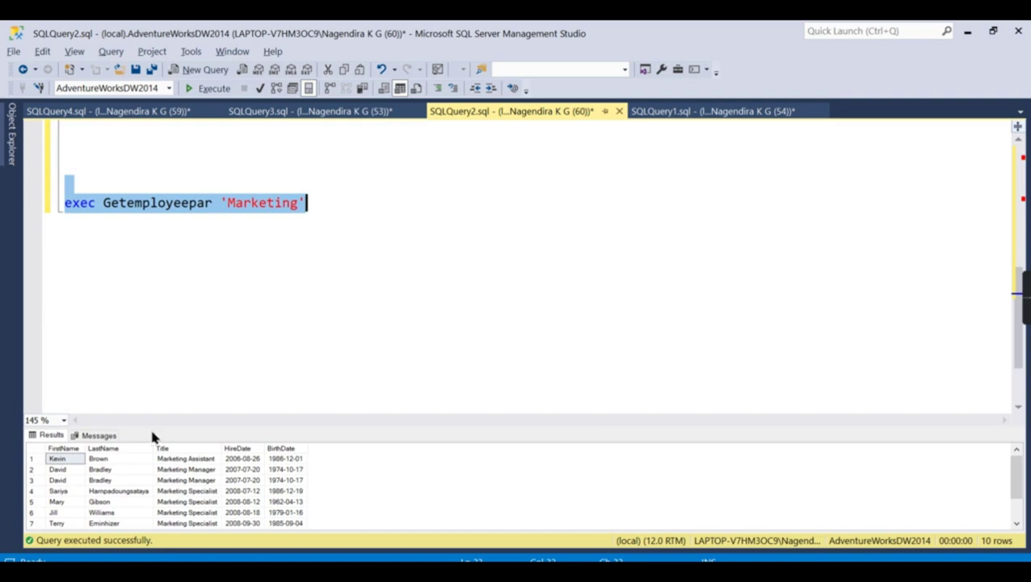
drag(171, 425, 179, 349)
Copy DepartmentName from the SQLQuery3 select statement and add it after BirthDate in the Getemployeepar procedure's select list.
scroll(341, 294, up, 3)
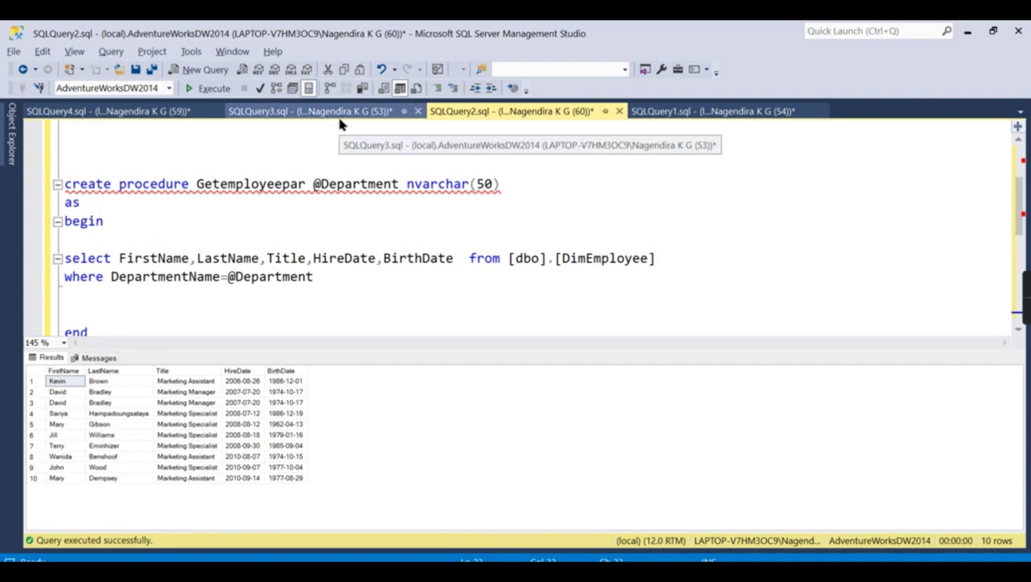
click(275, 113)
double_click(489, 170)
key(ctrl+c)
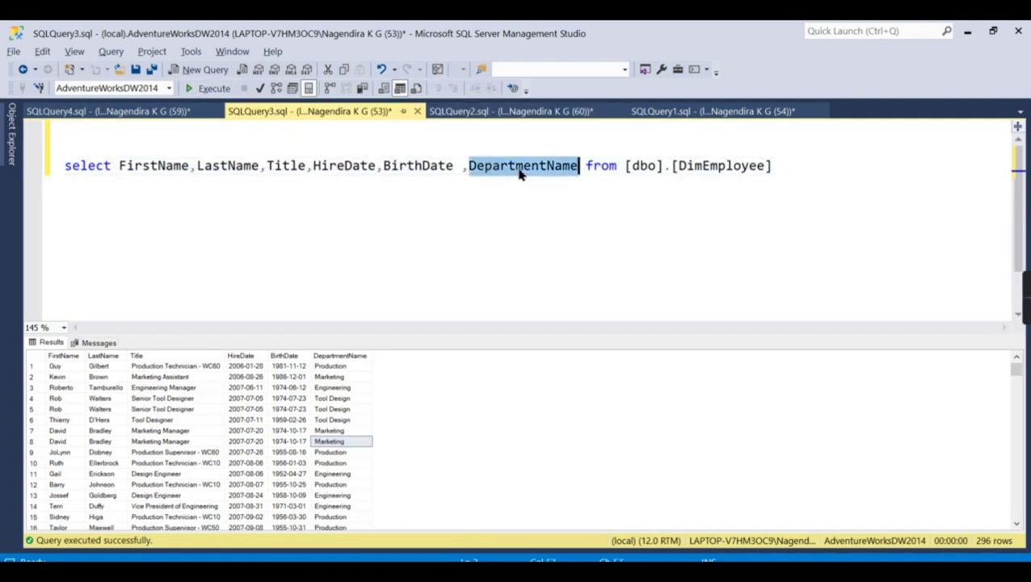
click(509, 111)
click(459, 260)
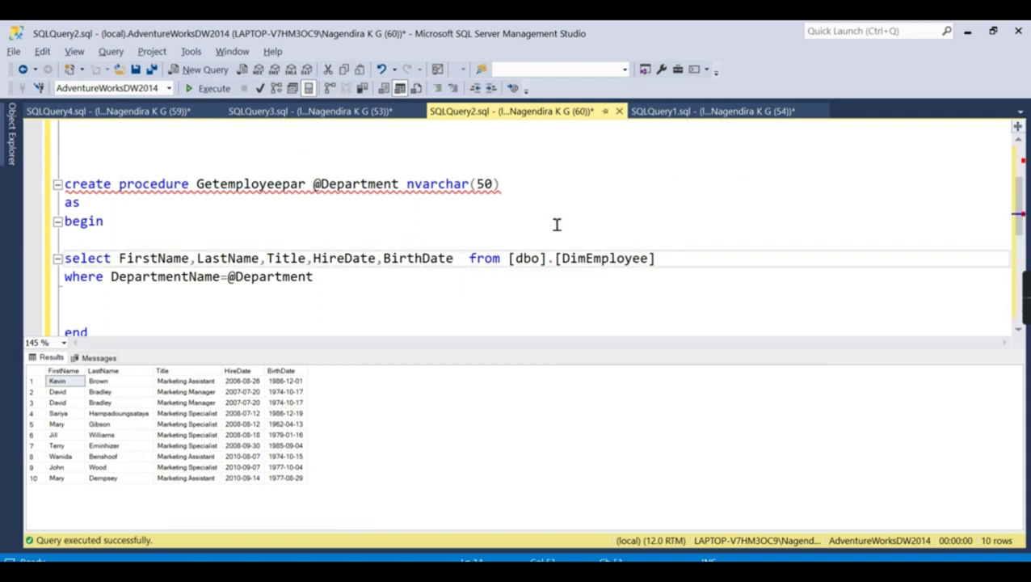
text(,)
key(ctrl+v)
Change create to alter in the Getemployeepar definition and execute the whole procedure block.
click(78, 183)
double_click(78, 183)
text(alter)
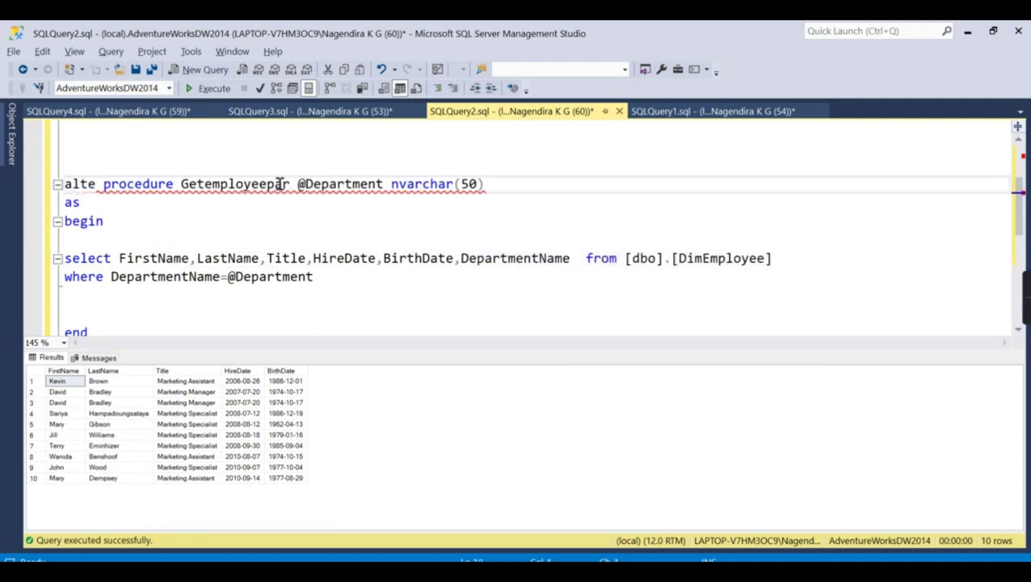
drag(207, 157, 215, 333)
click(206, 88)
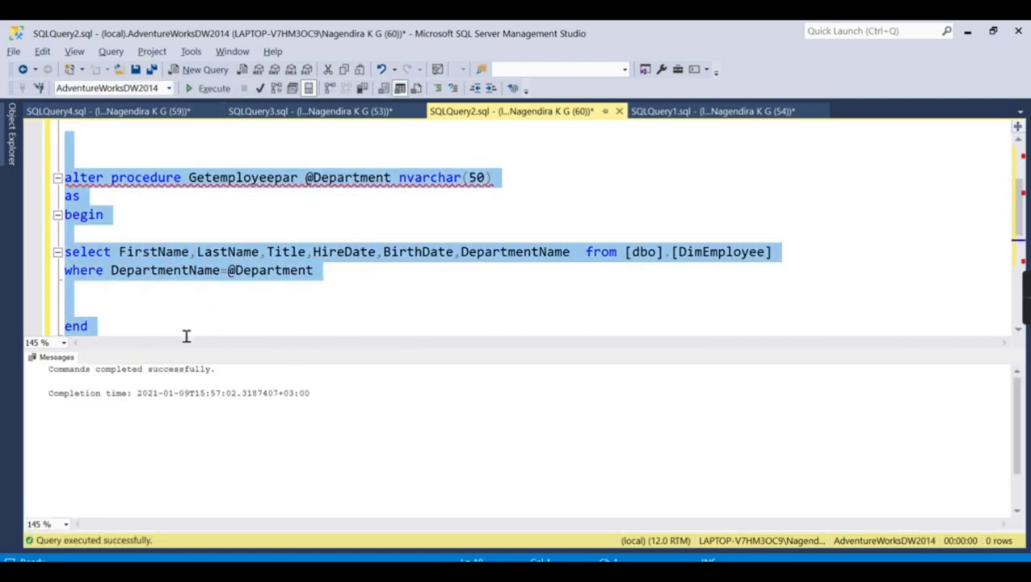
Check the department names in the SQLQuery3 results and change the Getemployeepar call's argument to 'Production'.
scroll(265, 311, down, 2)
click(265, 311)
double_click(265, 309)
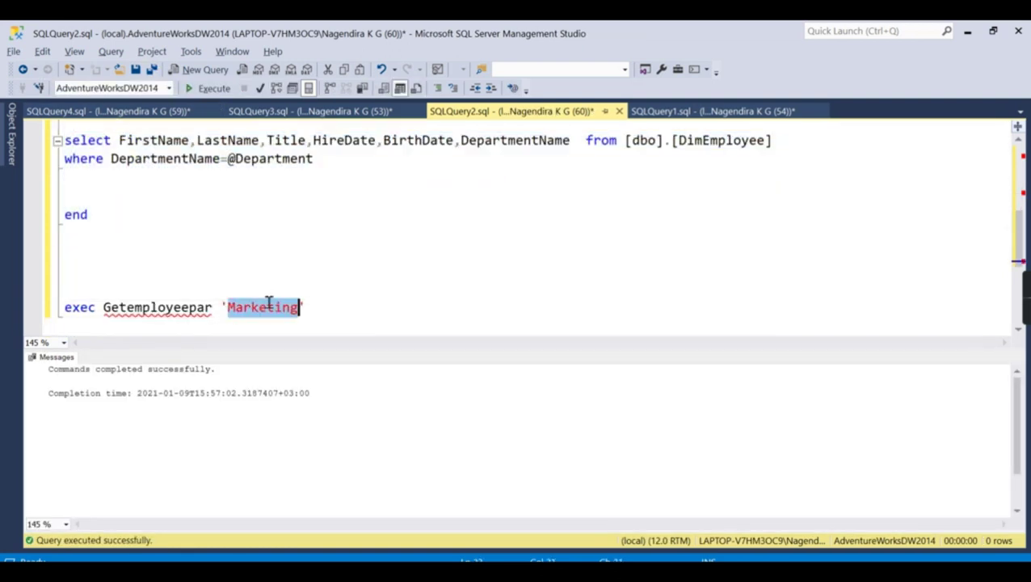
click(246, 112)
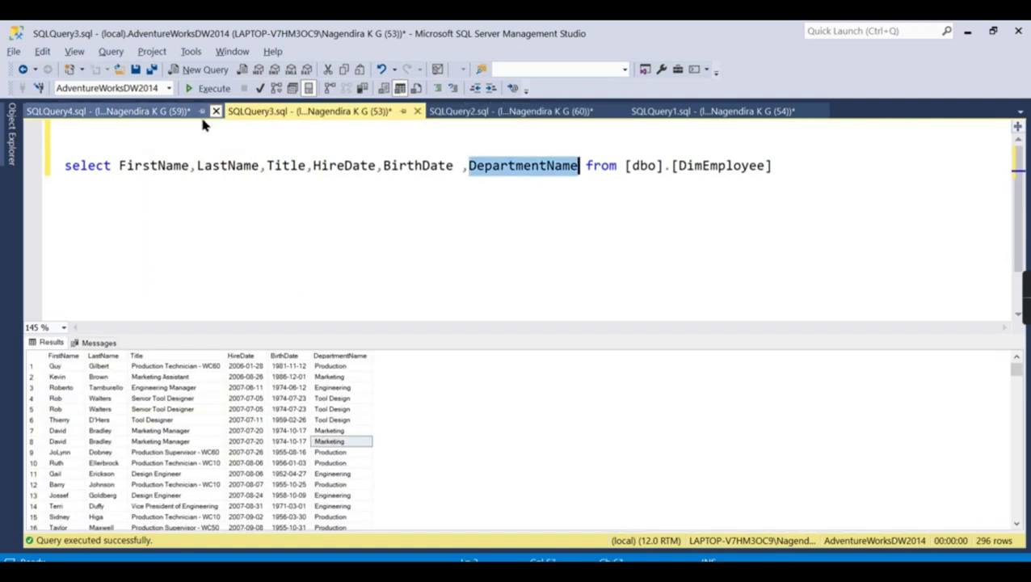
click(343, 527)
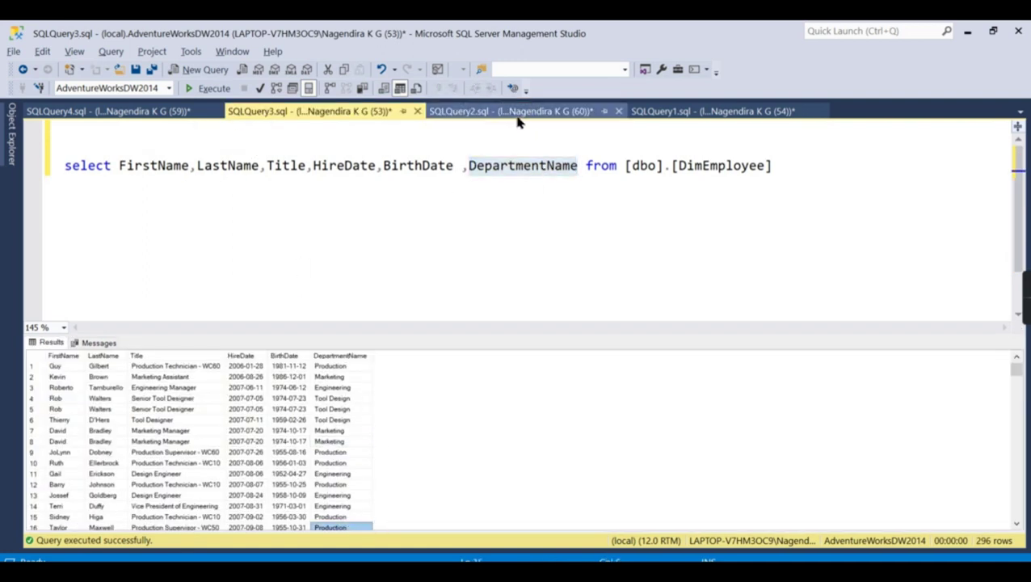
click(517, 113)
text(Production)
Execute only the exec Getemployeepar 'Production' statement.
click(267, 287)
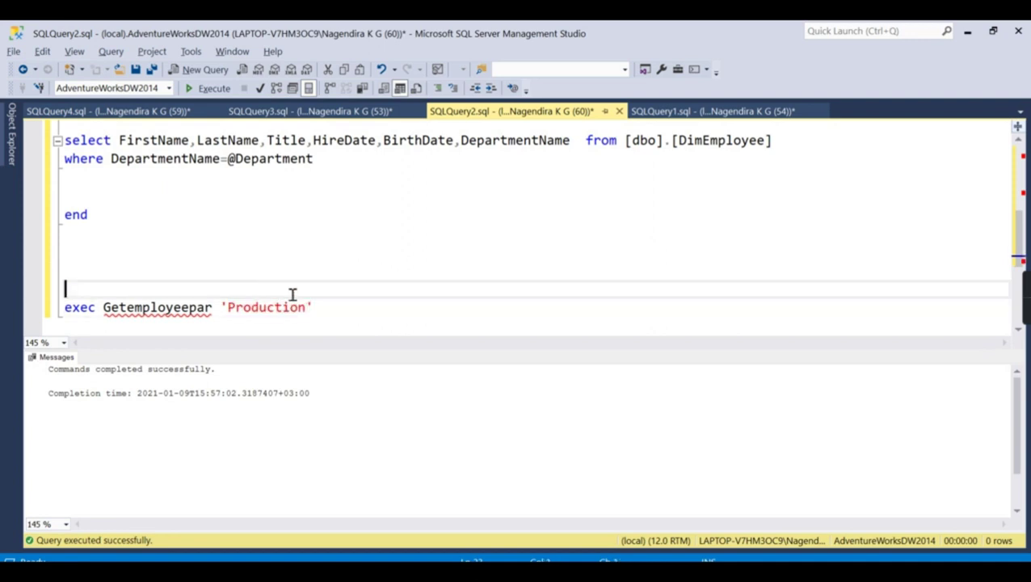
key(shift+Down)
key(shift+End)
click(199, 89)
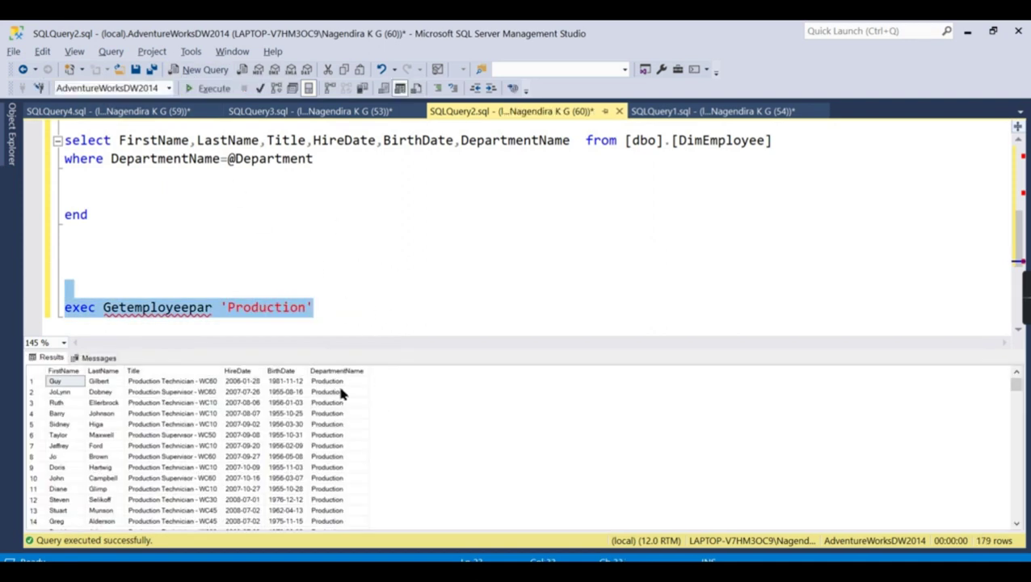
Examine the department values in the Getemployeepar results and compare them with the SQLQuery3 results and the 'Production' argument.
scroll(359, 452, down, 13)
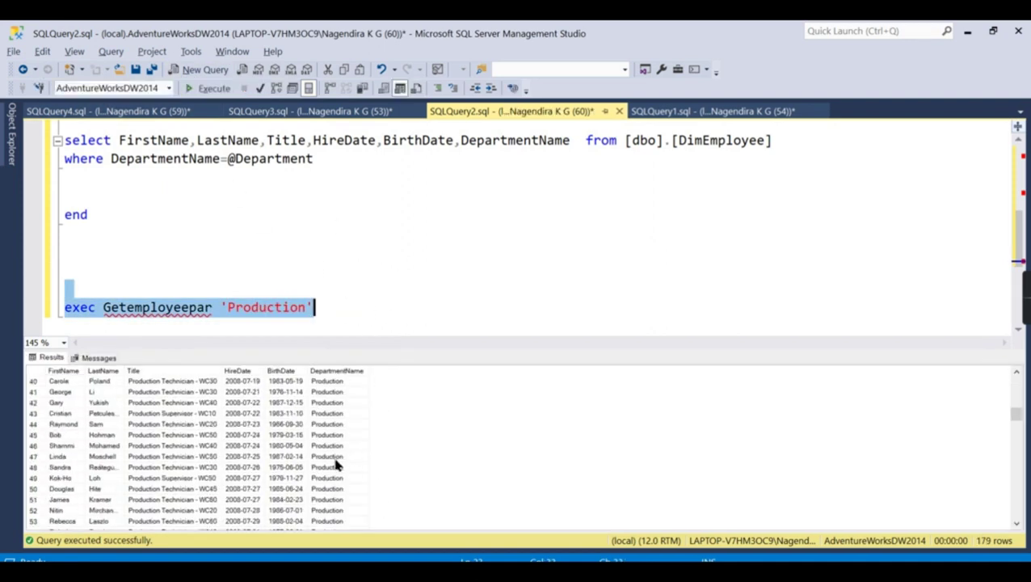
click(327, 110)
scroll(355, 448, down, 6)
scroll(364, 458, down, 5)
click(367, 463)
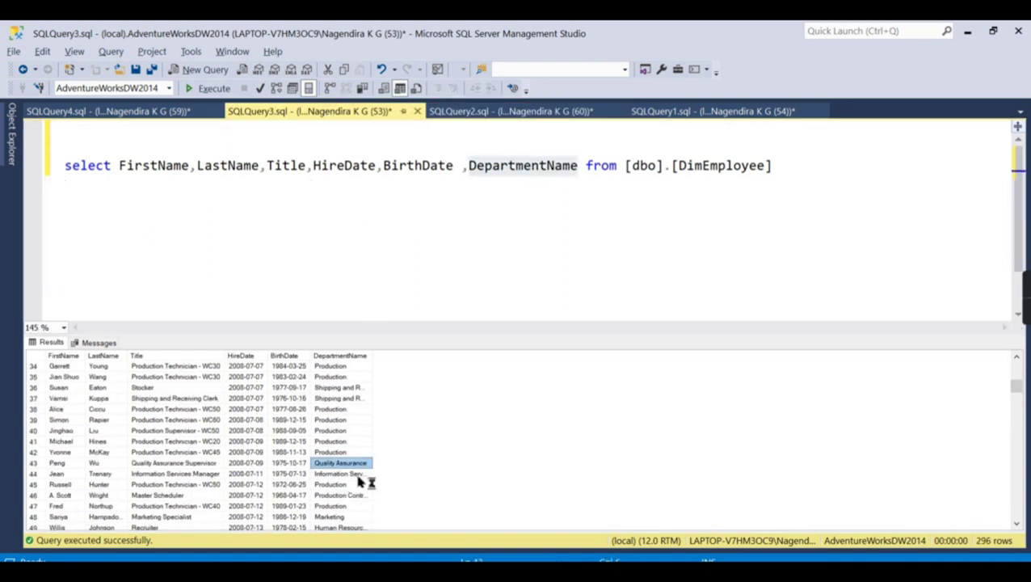
click(475, 114)
click(391, 308)
double_click(263, 310)
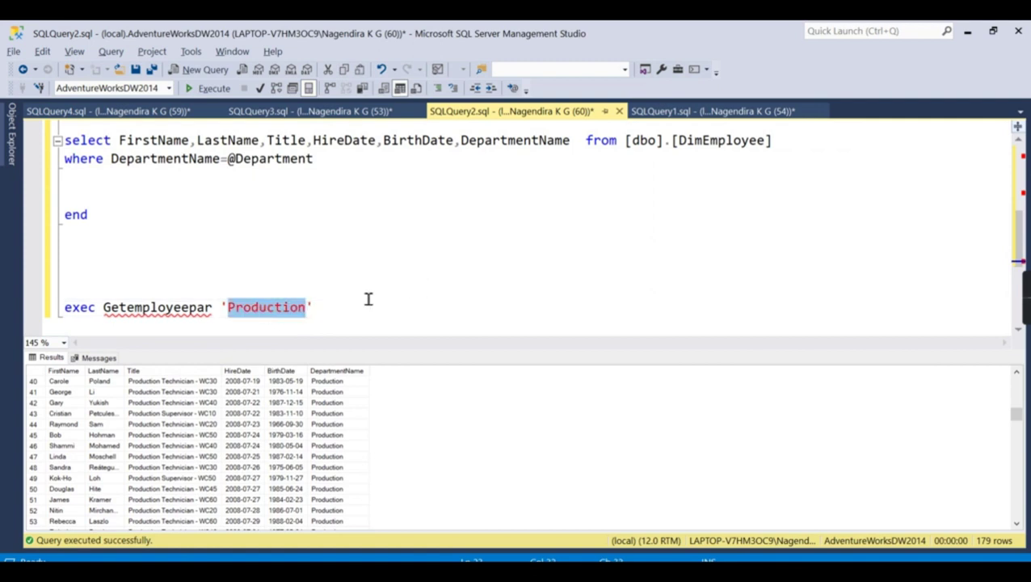
drag(147, 291, 414, 327)
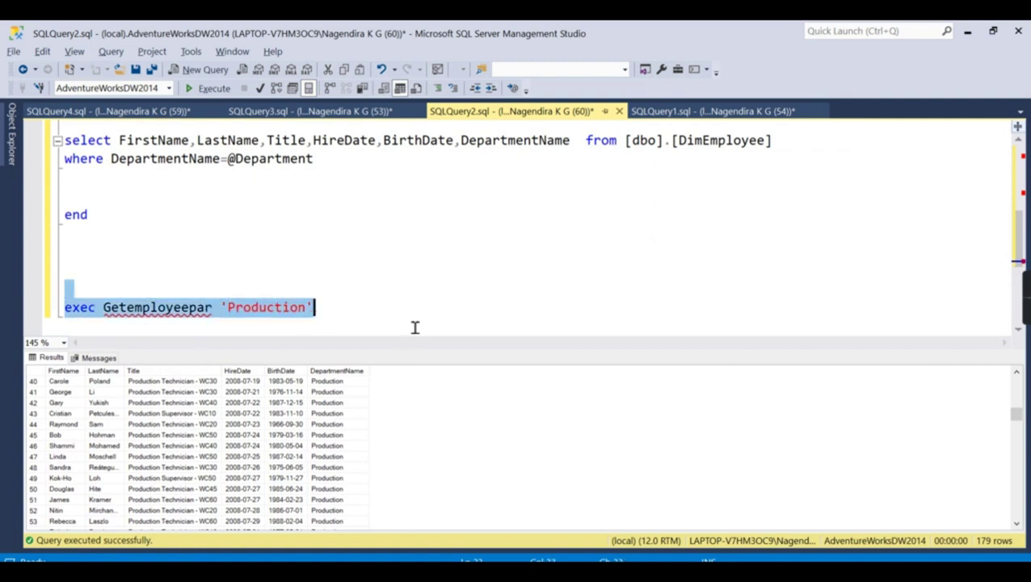
click(353, 315)
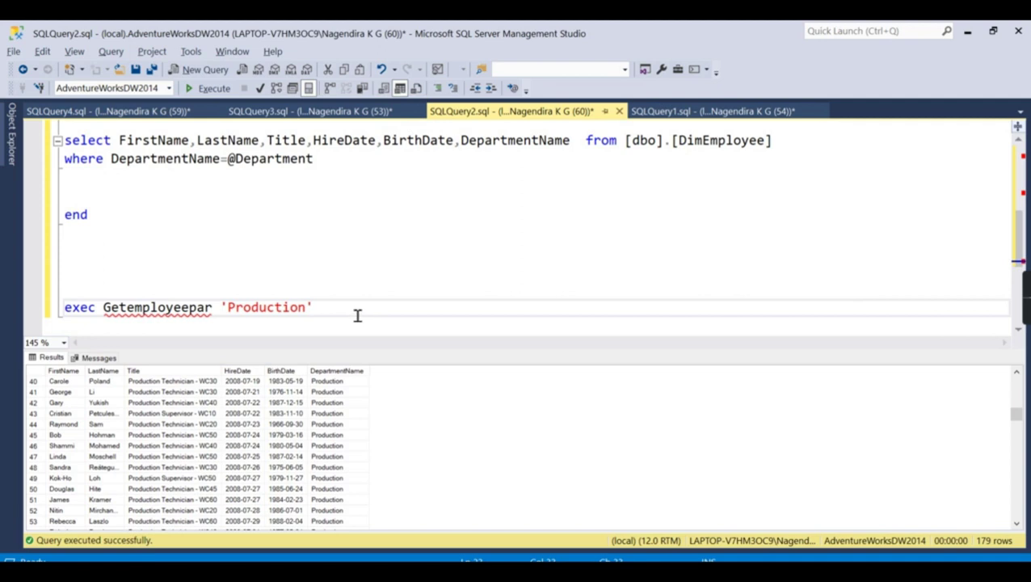
mouse_move(570, 572)
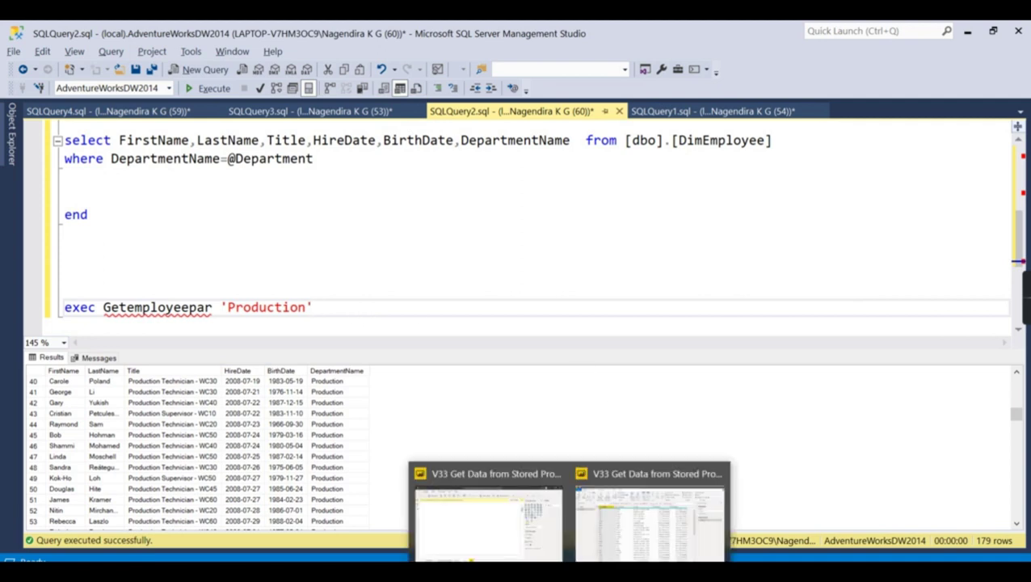
click(506, 529)
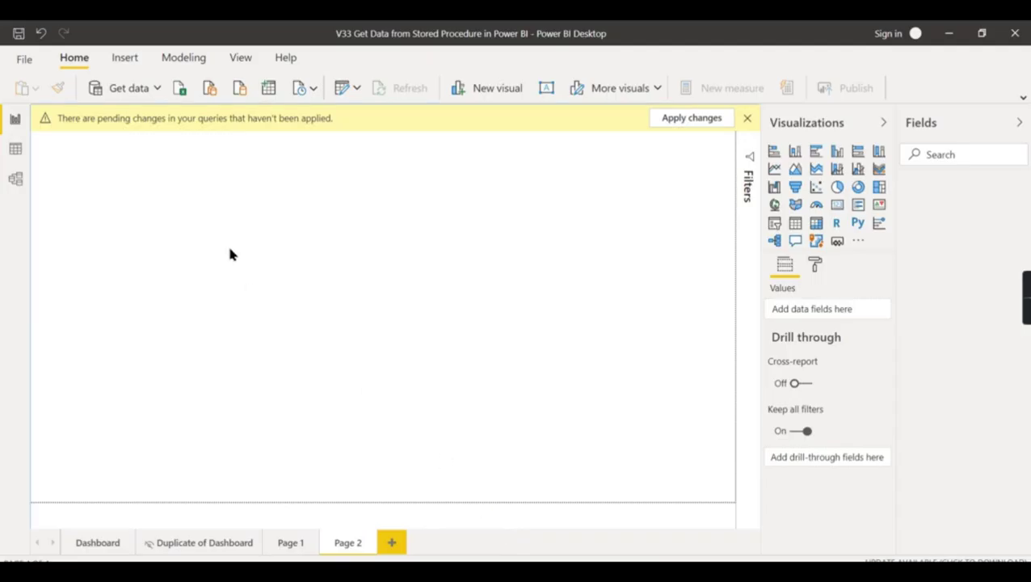
mouse_move(569, 572)
click(651, 529)
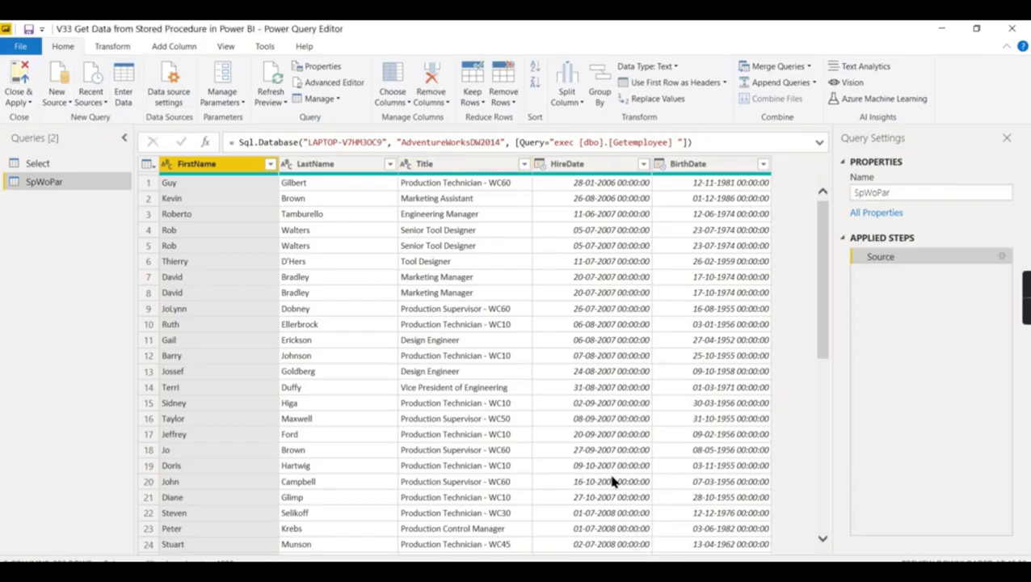
click(941, 28)
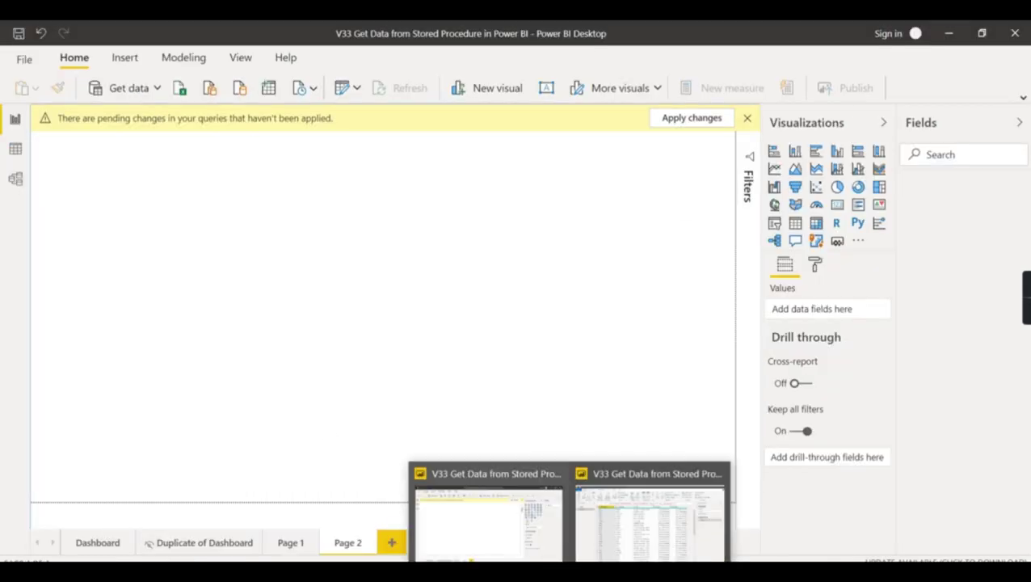
click(533, 572)
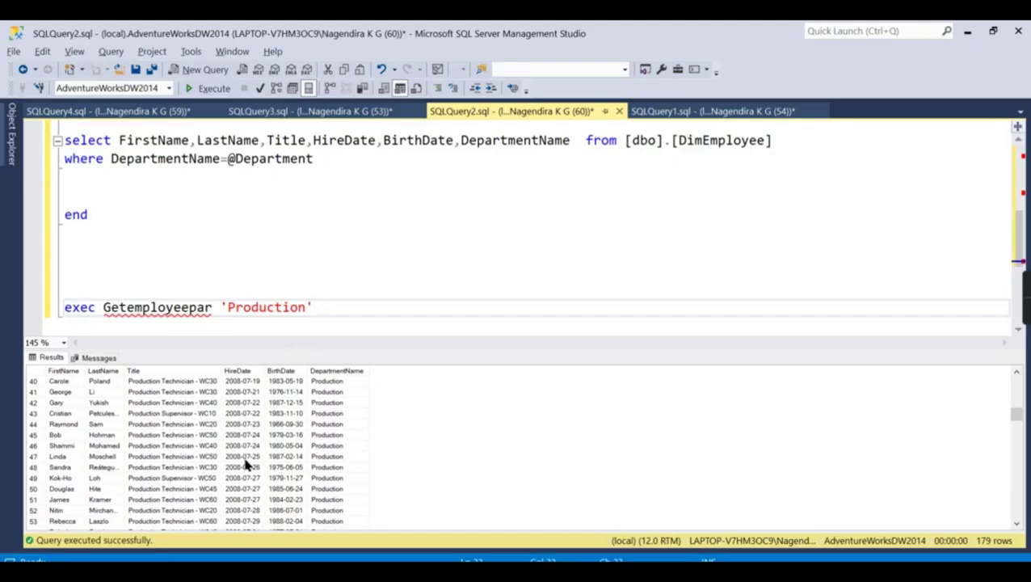
click(267, 216)
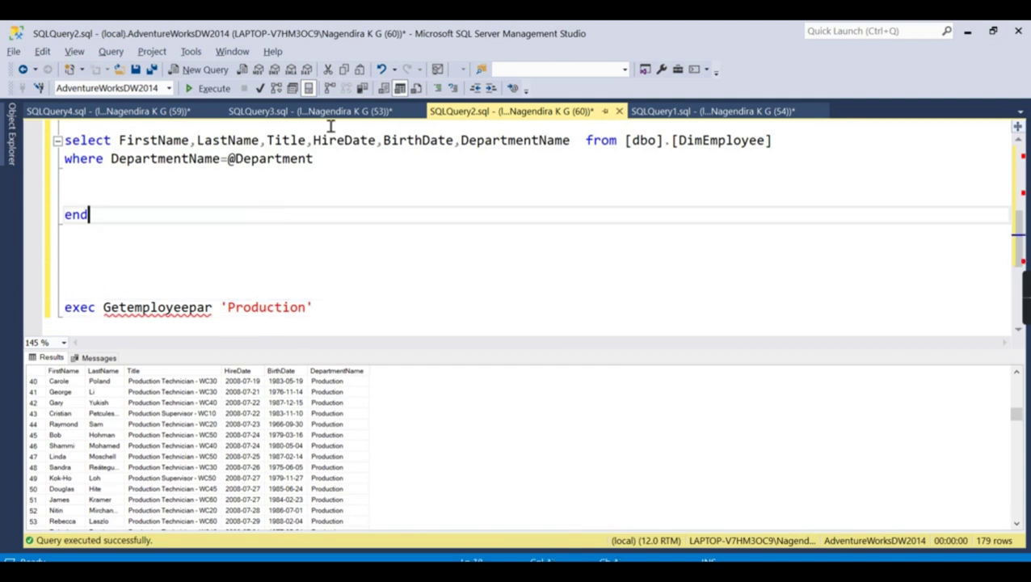
Execute the select Distinct DepartmentName query in SQLQuery1 and copy all returned department names.
click(656, 112)
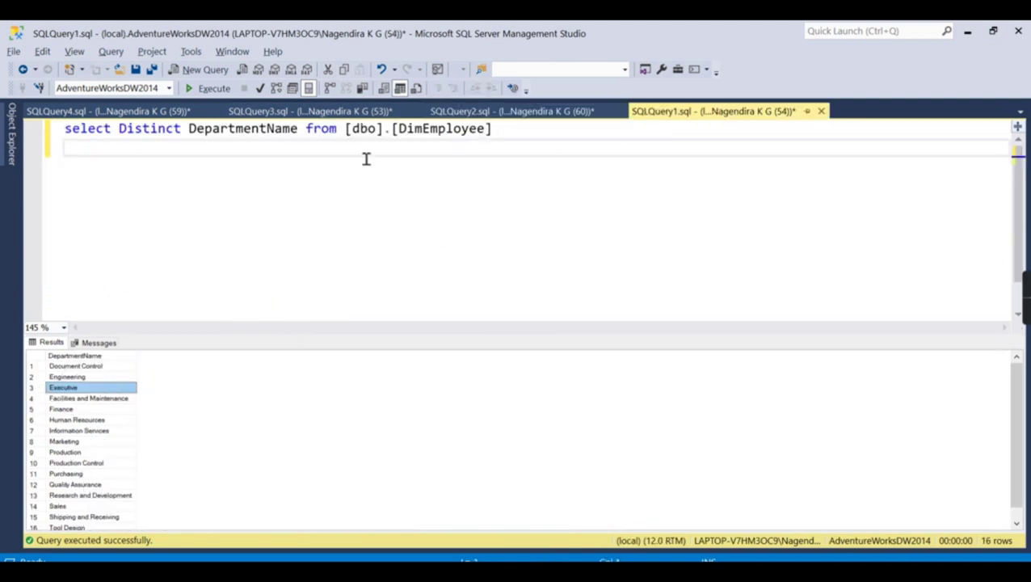
click(436, 152)
click(215, 90)
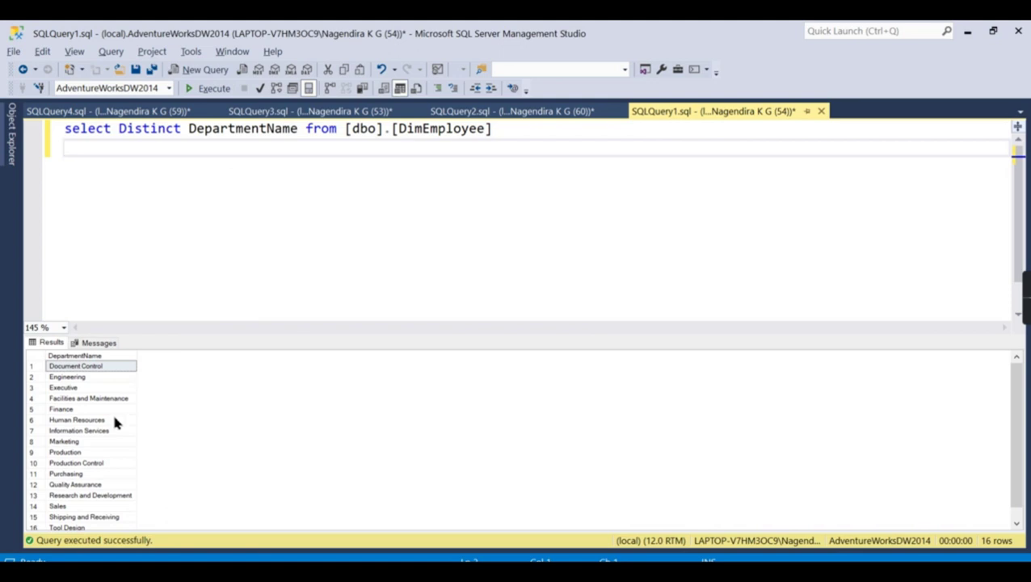
scroll(123, 433, down, 1)
scroll(71, 443, up, 1)
click(99, 358)
key(ctrl+c)
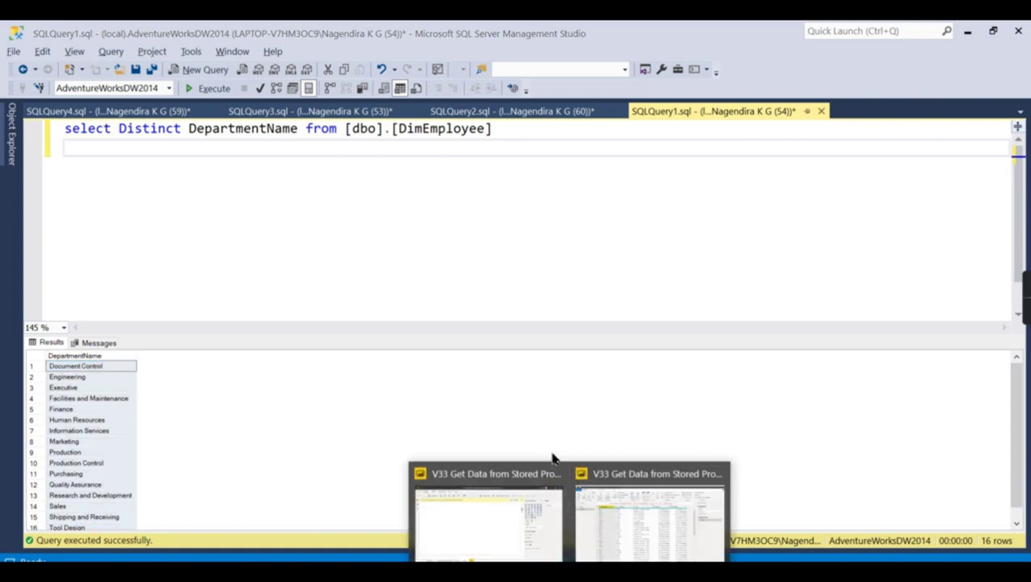
Switch to the Power Query Editor and paste the copied department names into a new manually entered table.
click(585, 517)
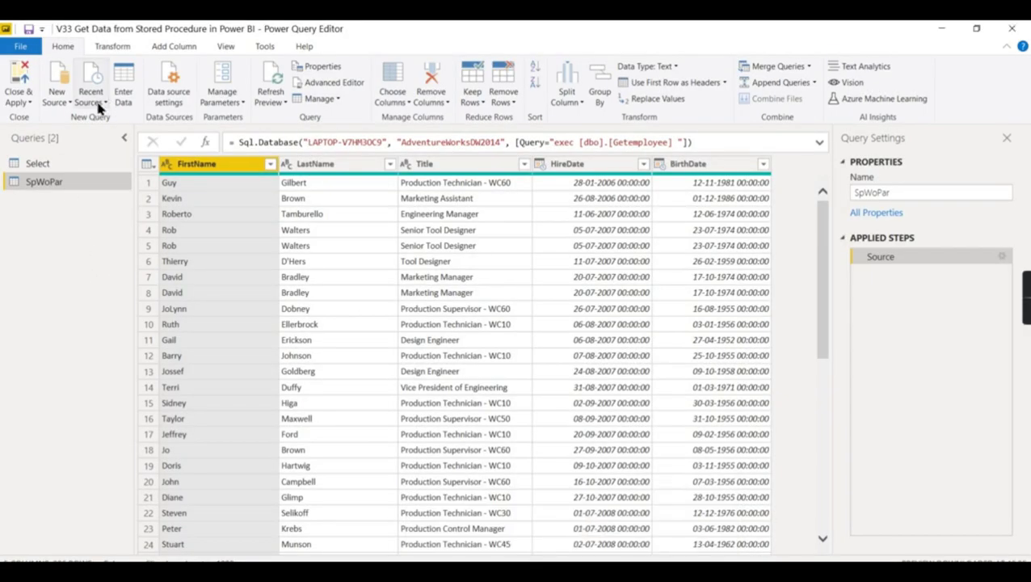
click(127, 87)
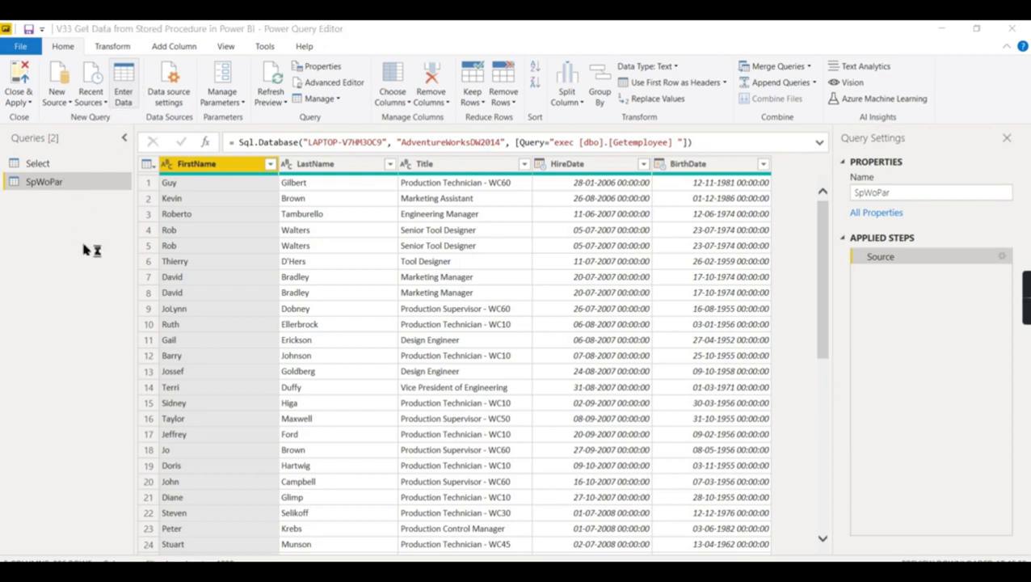
key(ctrl+v)
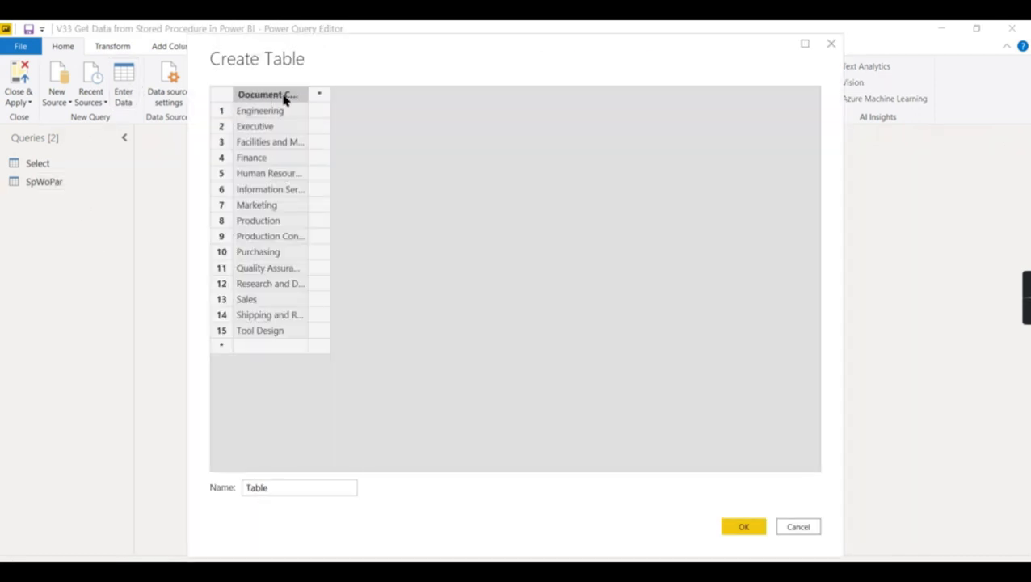
Name both the pasted column and the new table Department, and create the table.
double_click(289, 96)
text(Dep)
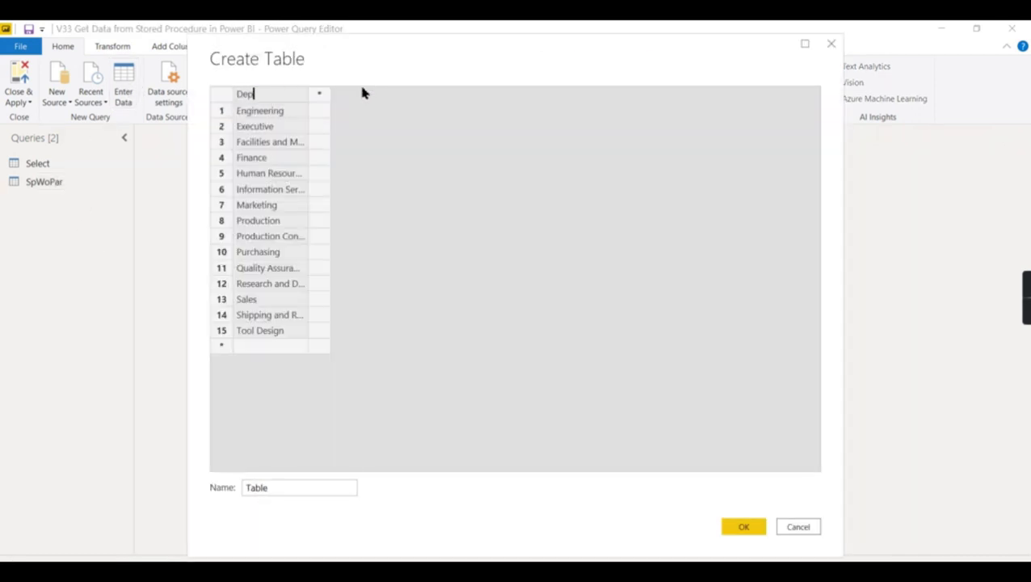
text(artment)
double_click(267, 488)
text(Department)
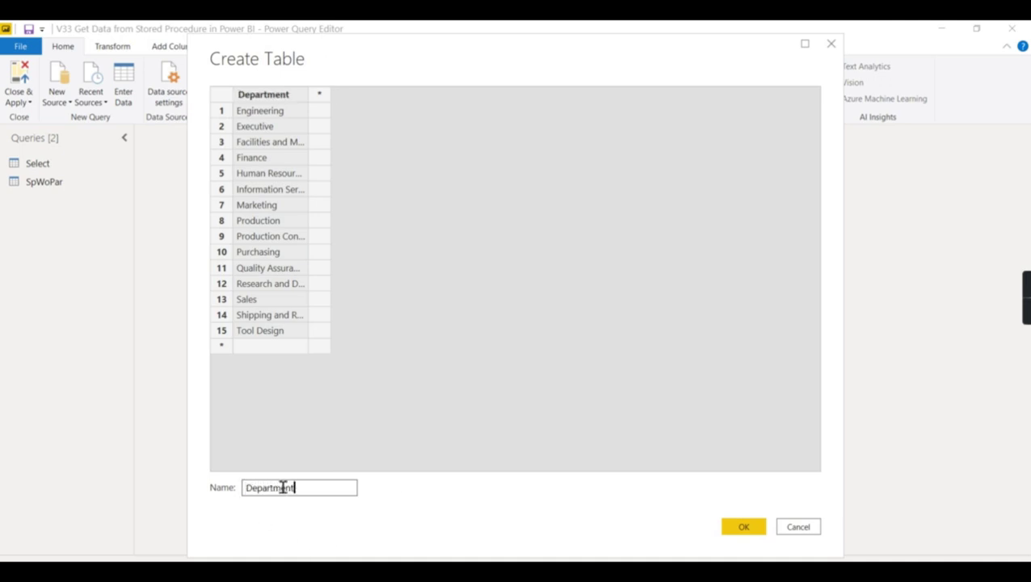
click(757, 530)
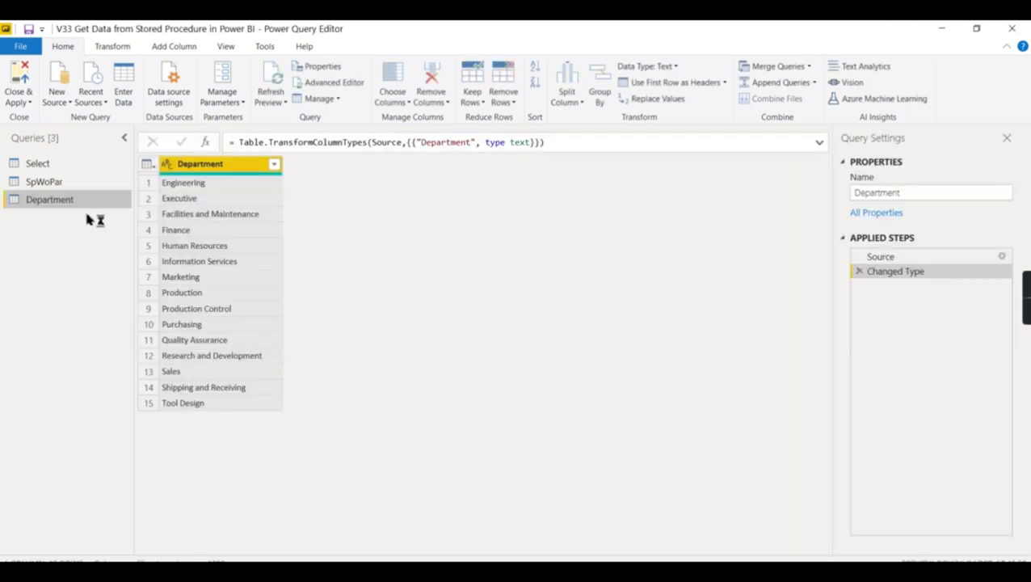
Add the Department table's column as a new list query.
right_click(70, 209)
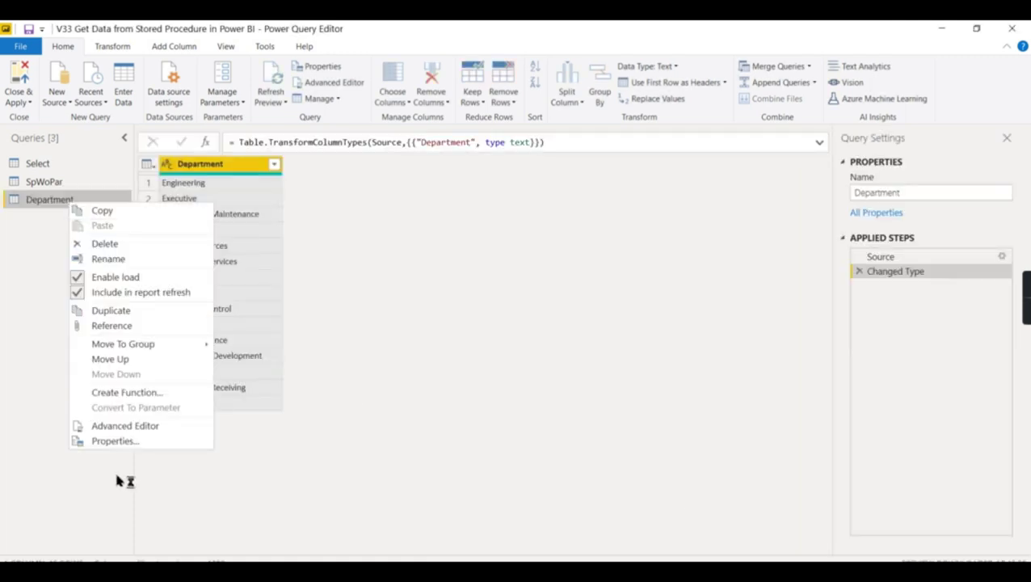
click(279, 415)
right_click(242, 174)
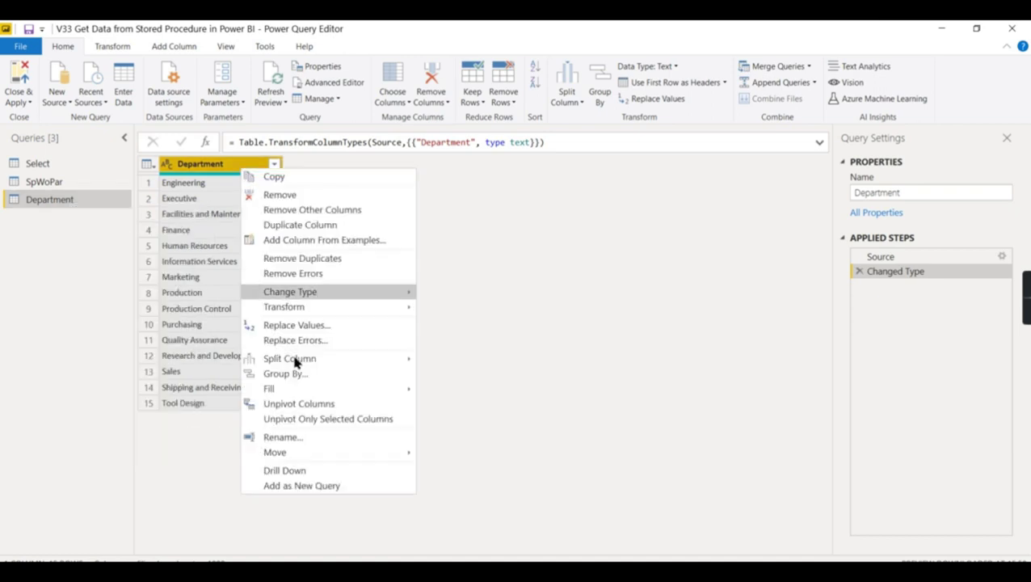
click(299, 487)
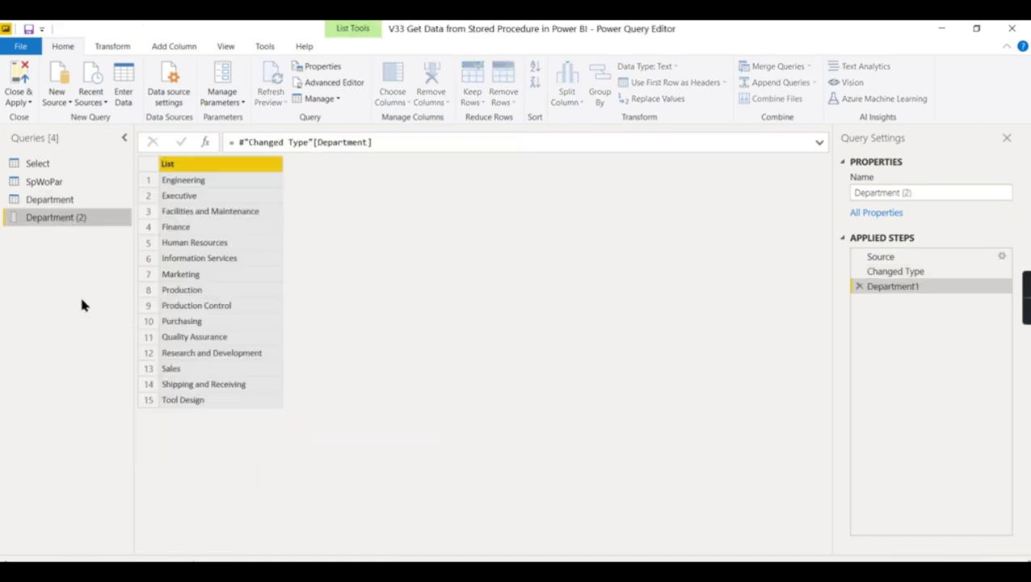
Rename the new list query as DepartmentList.
double_click(84, 218)
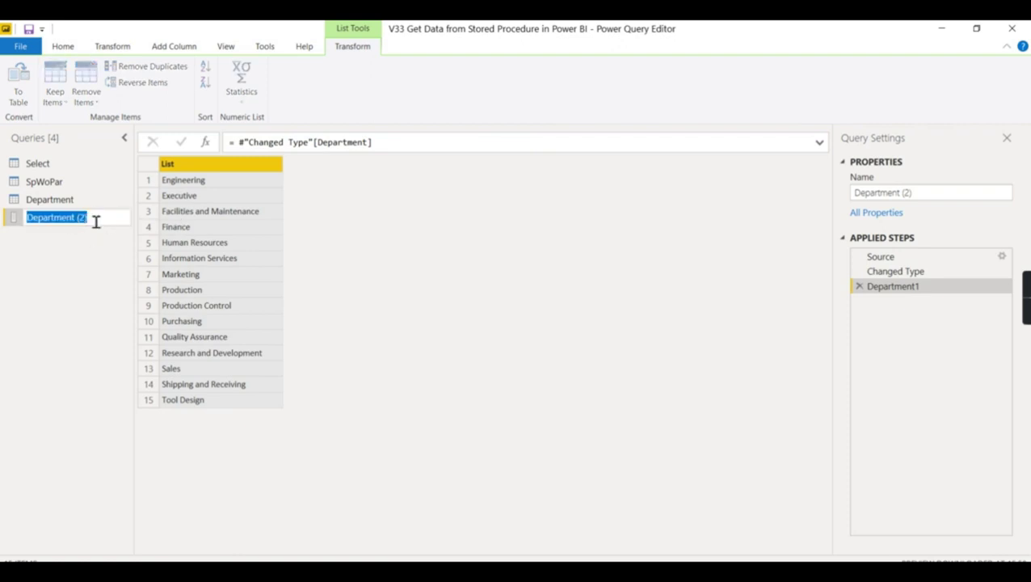
click(110, 219)
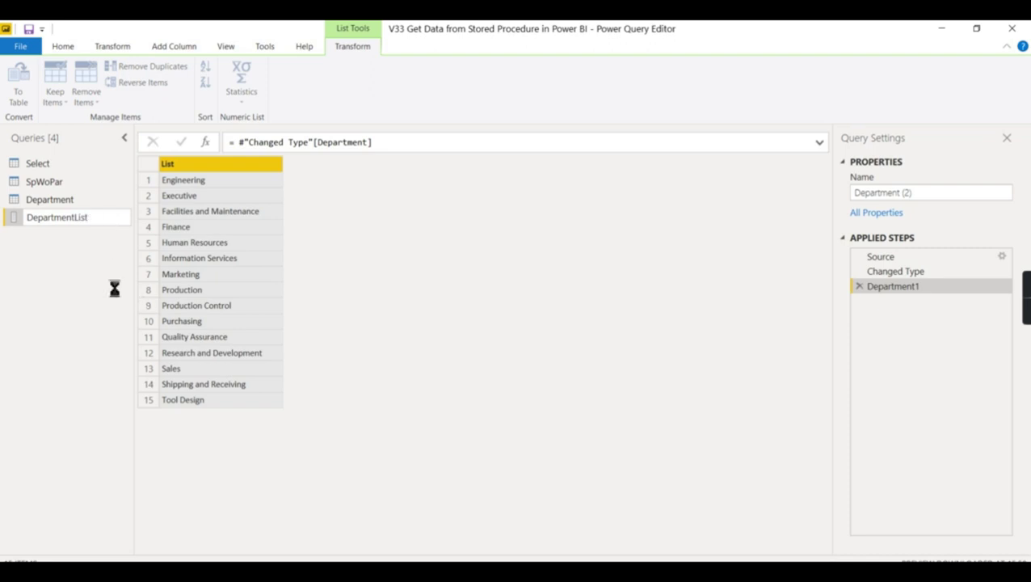
text(List)
key(Return)
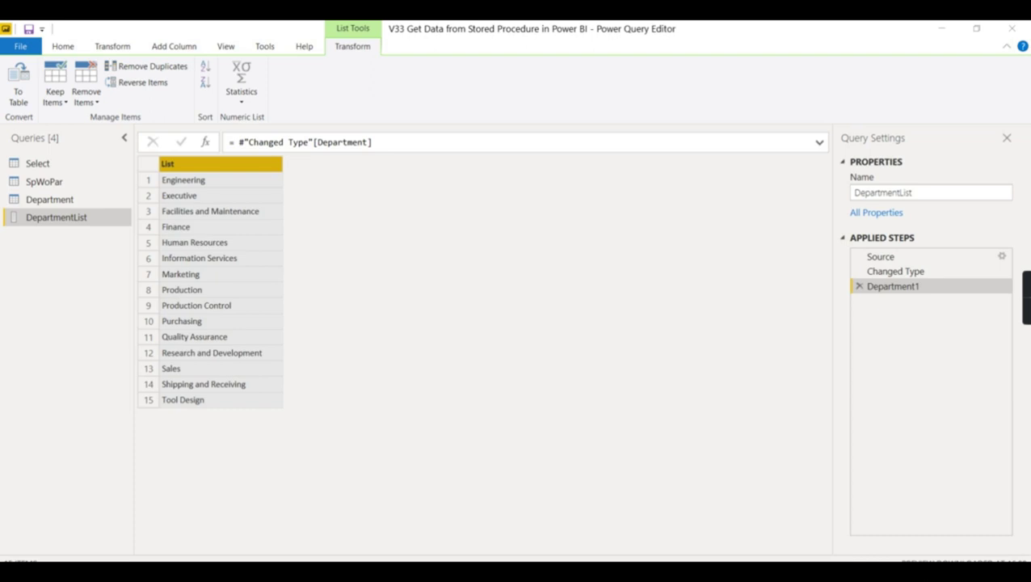
Switch to SQL Server Management Studio and select the whole exec Getemployeepar 'Production' statement in SQLQuery2.
mouse_move(570, 572)
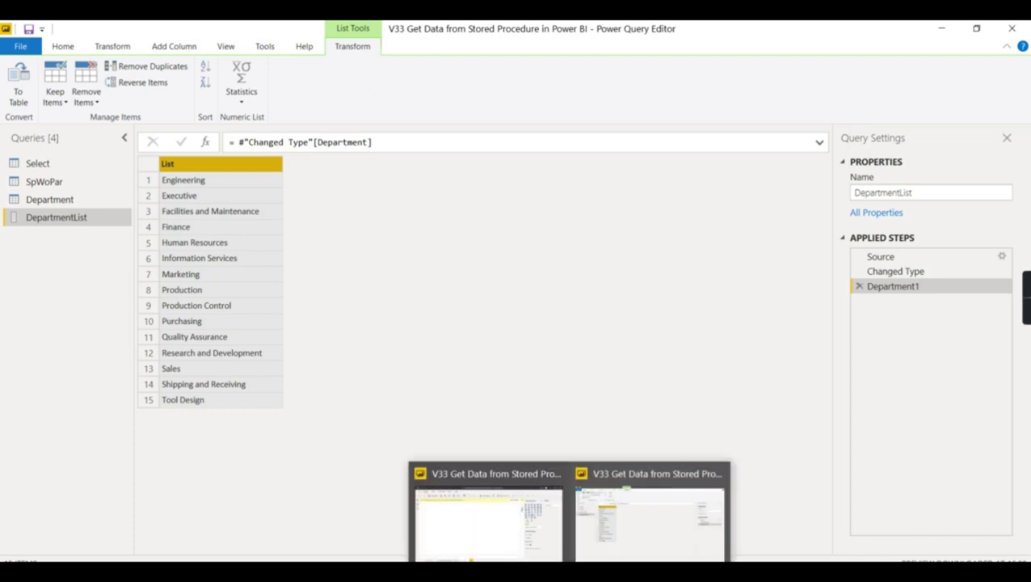
click(485, 539)
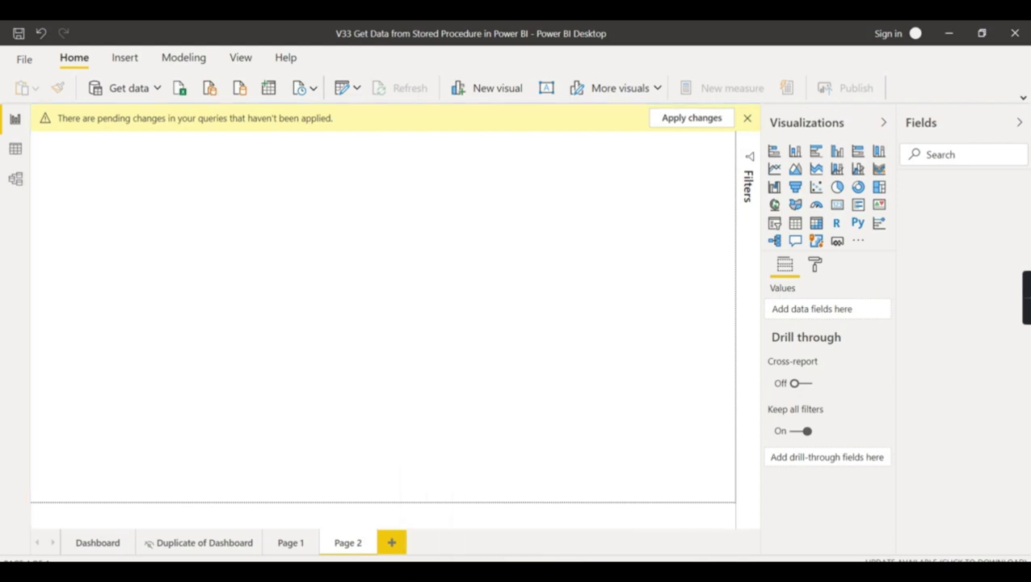
key(alt+Tab)
click(310, 110)
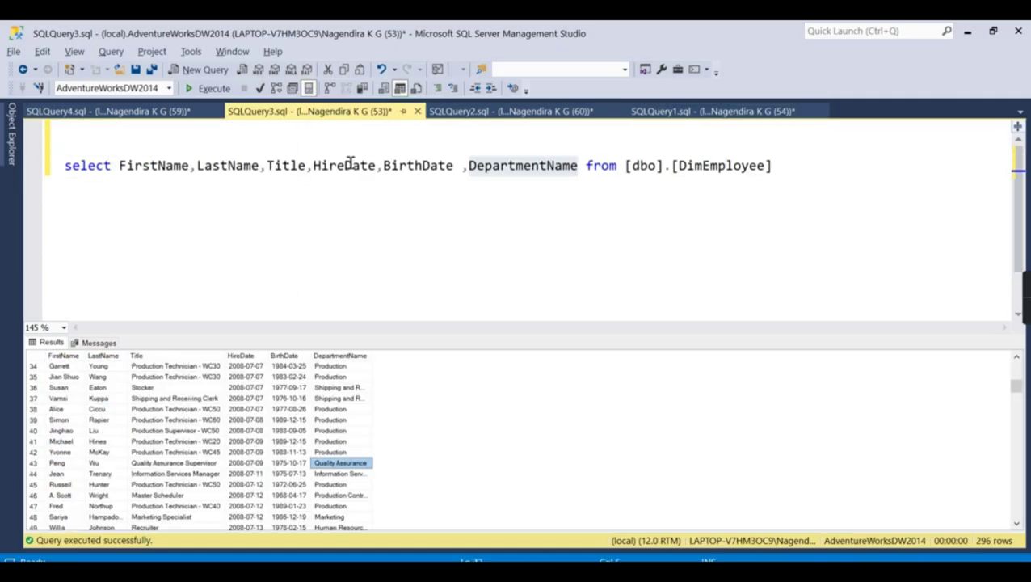
click(508, 111)
click(264, 307)
double_click(263, 307)
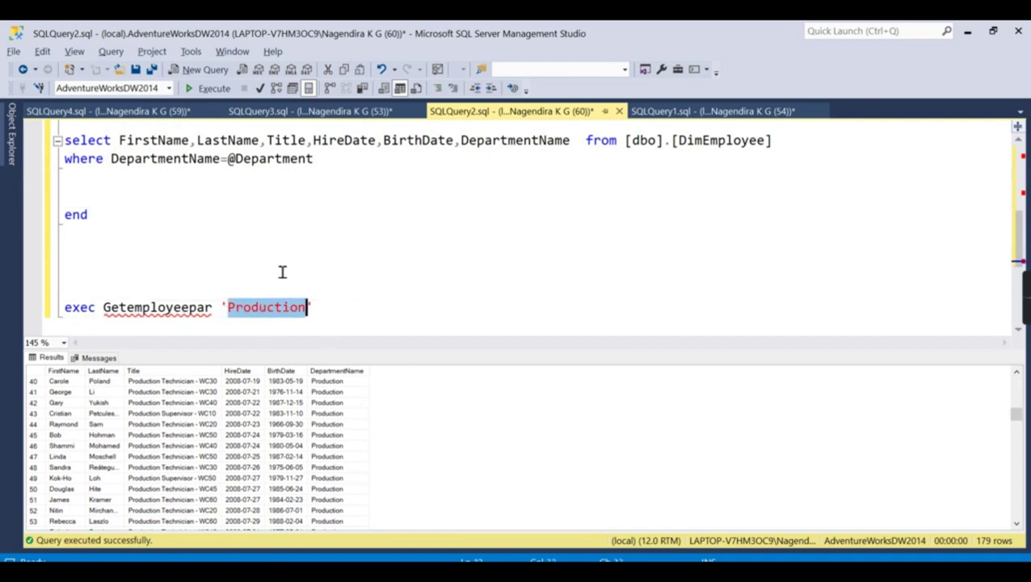
click(375, 310)
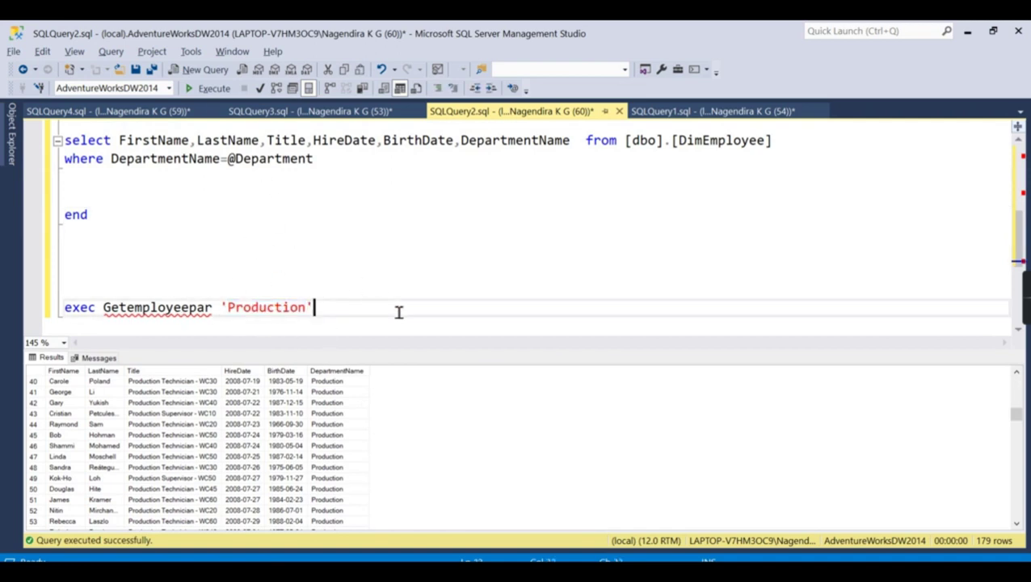
drag(401, 313, 55, 325)
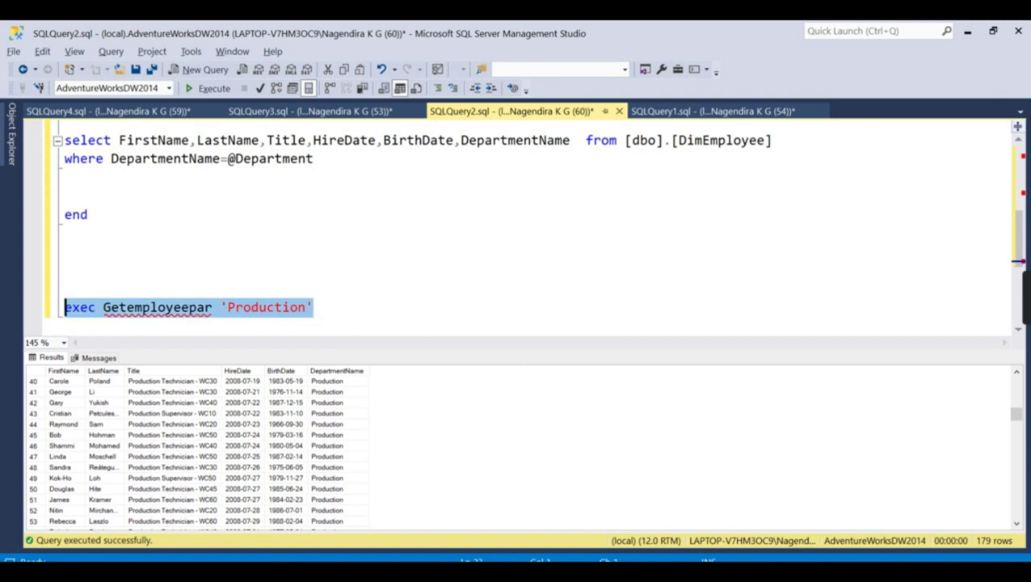
click(606, 542)
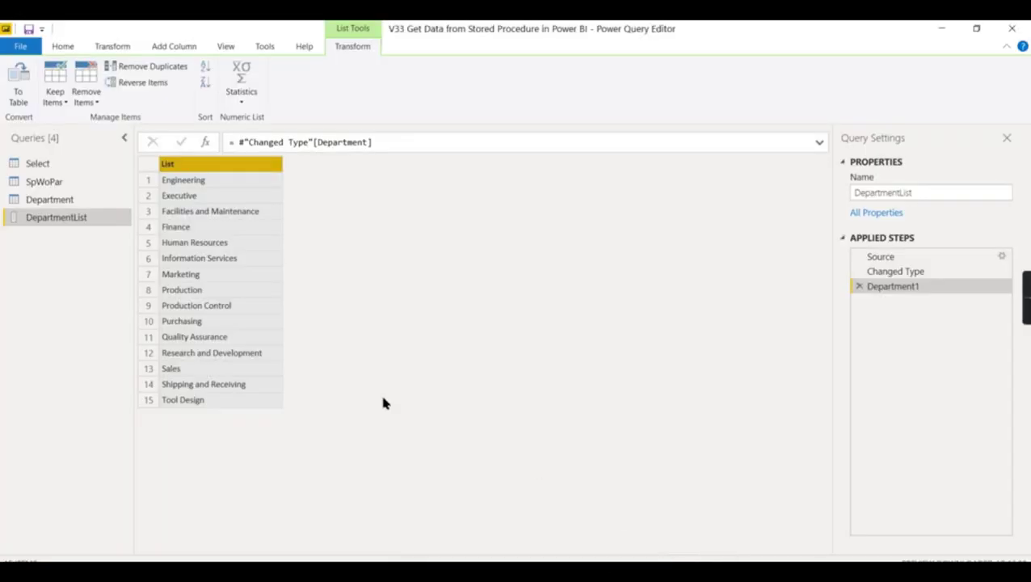
click(61, 47)
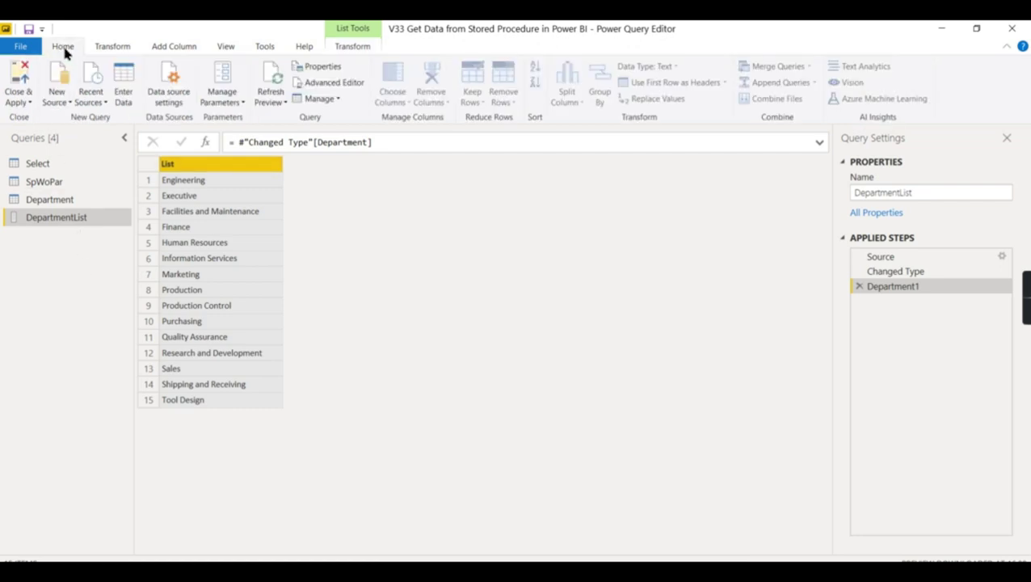
click(67, 104)
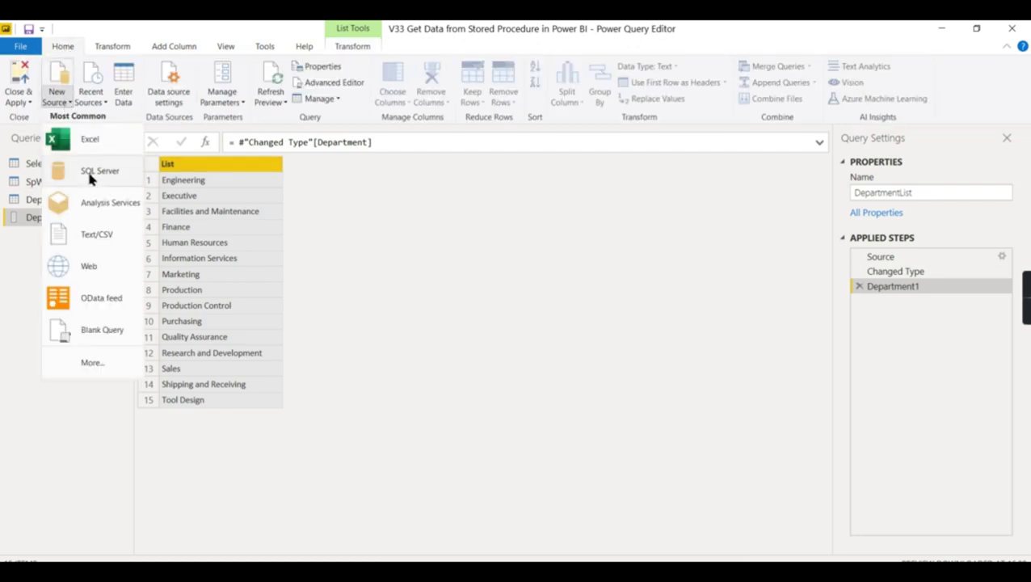
click(90, 173)
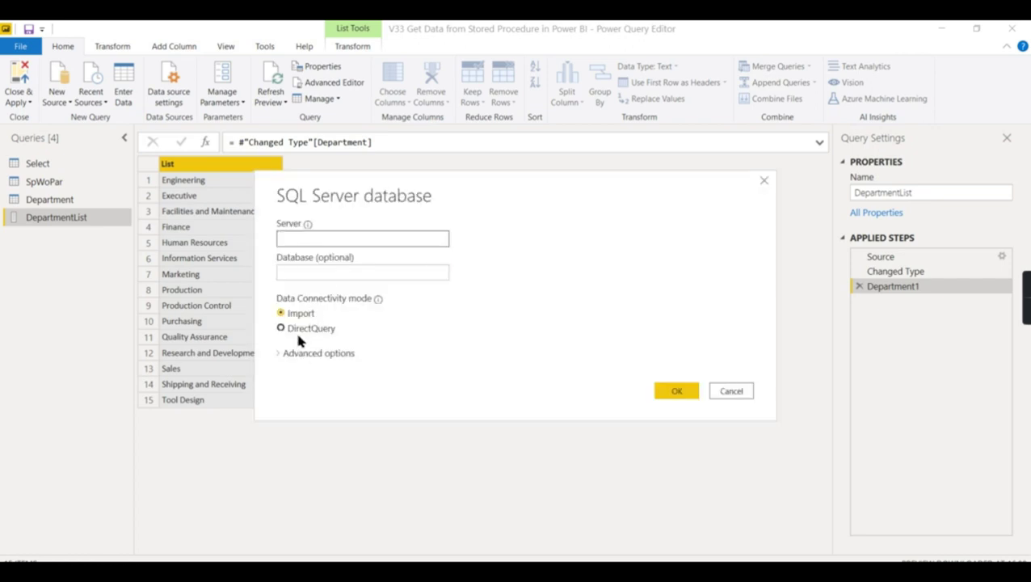
click(763, 181)
In Power Query Editor, open the SpWoPar query's code in the Advanced Editor.
click(47, 185)
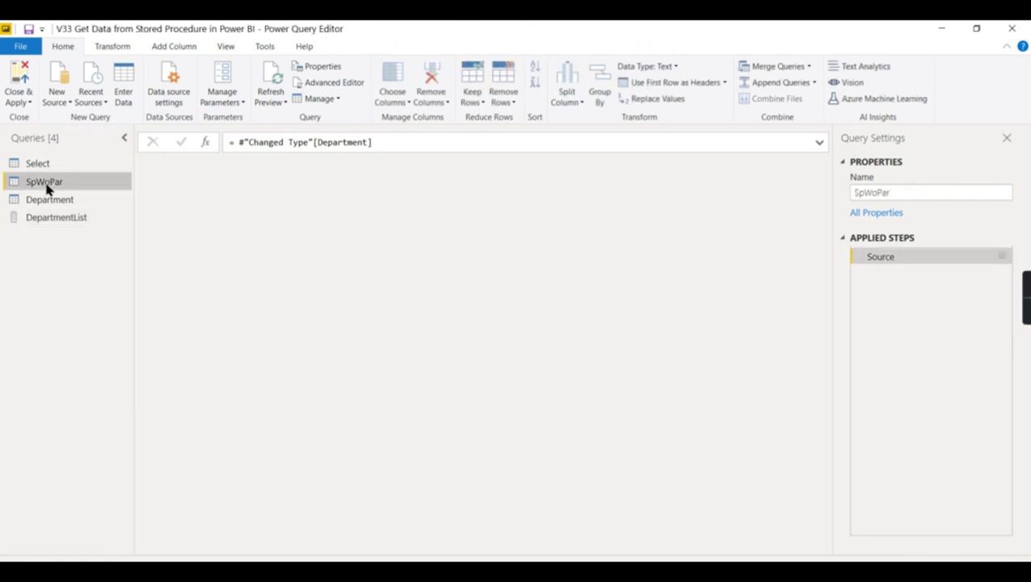
click(336, 87)
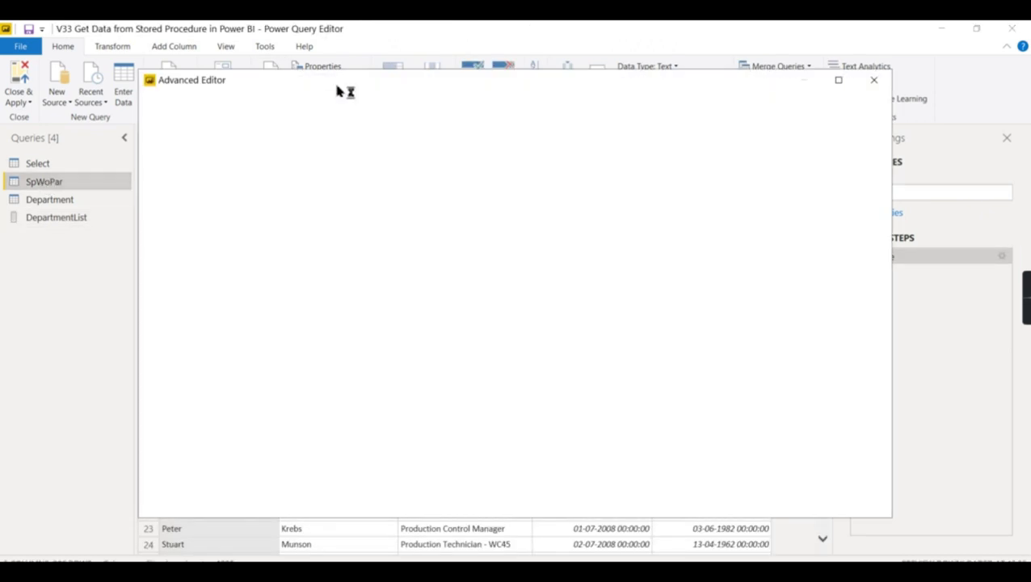
click(837, 80)
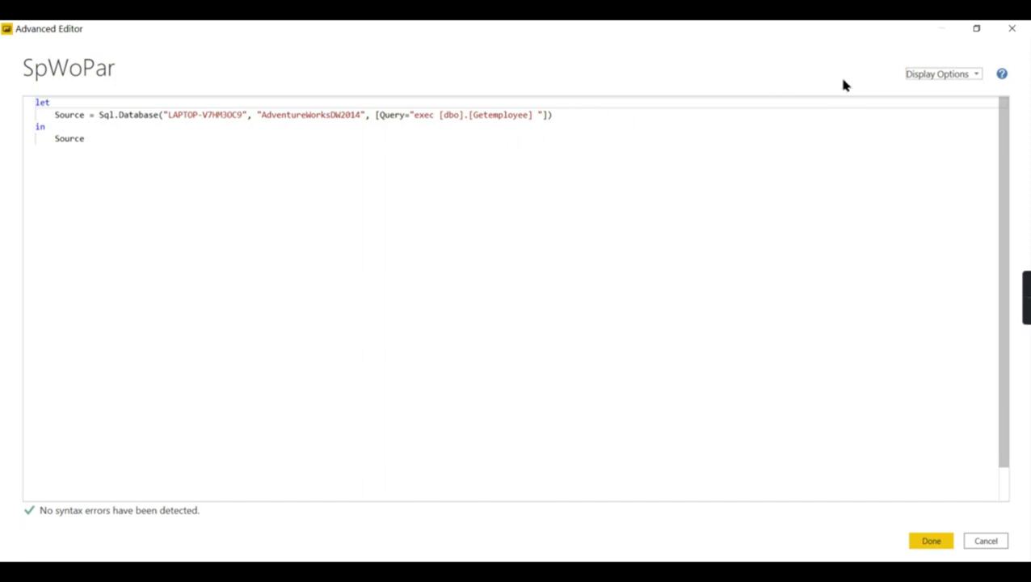
click(1012, 28)
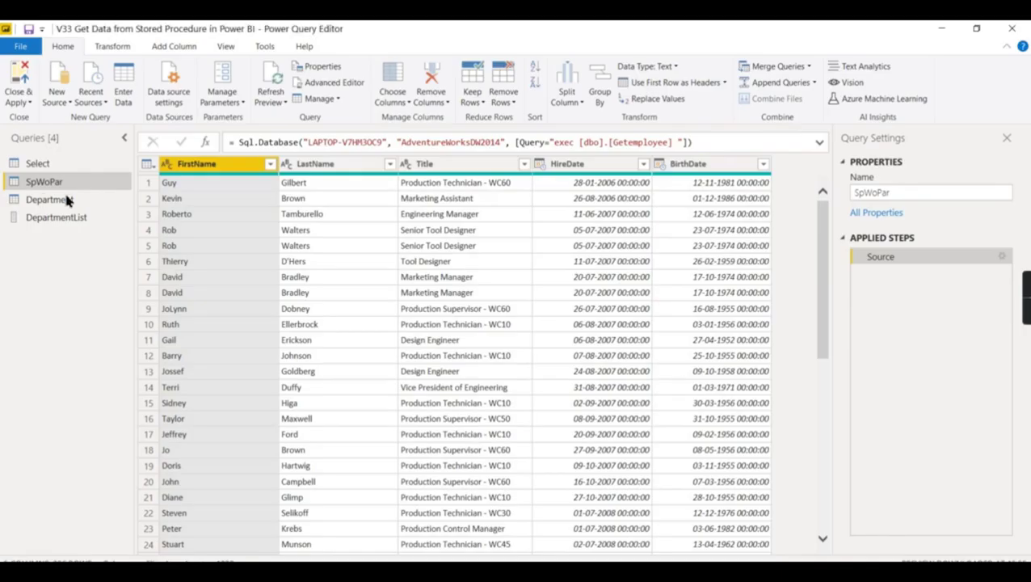
click(334, 83)
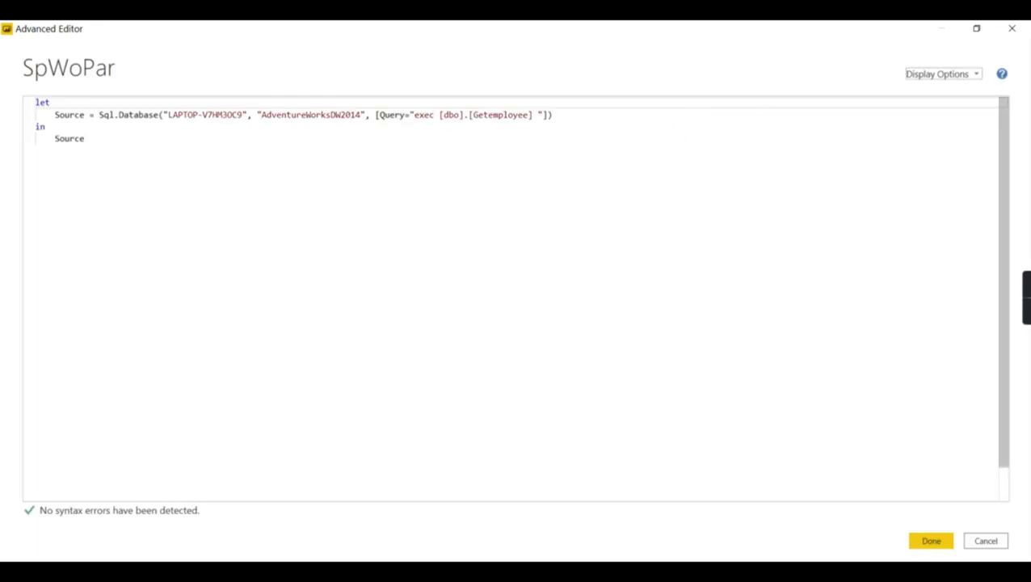
Switch to Notepad, copy the Source line that executes Getemployeepar with SelectDepatment, and return to the Advanced Editor.
key(alt+Tab)
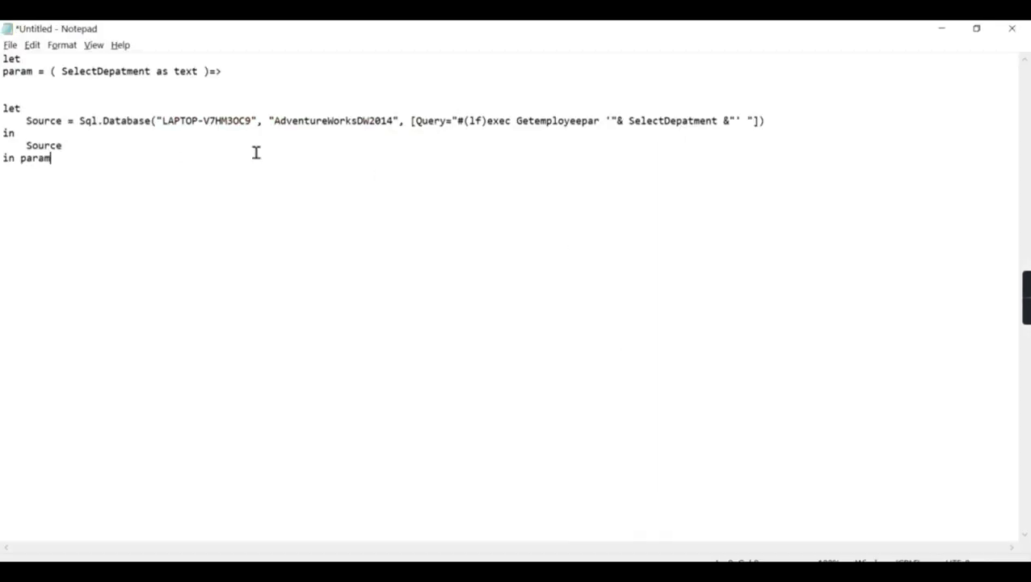
click(783, 127)
drag(783, 126, 2, 121)
key(ctrl+c)
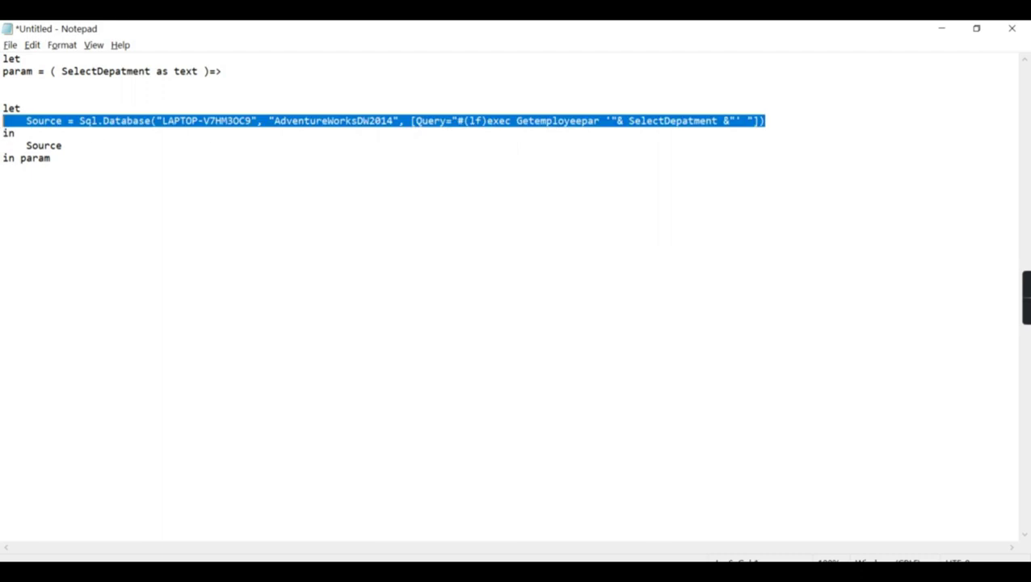
click(1012, 28)
click(629, 232)
click(939, 29)
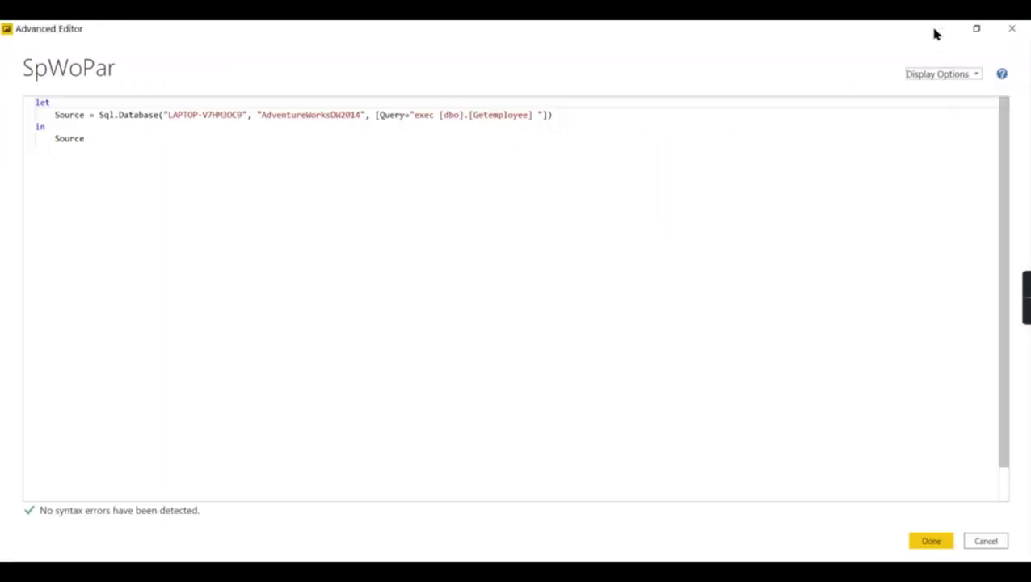
Replace the SpWoPar query's Source line with the copied Getemployeepar line.
drag(553, 120, 159, 115)
drag(743, 117, 9, 122)
key(ctrl+v)
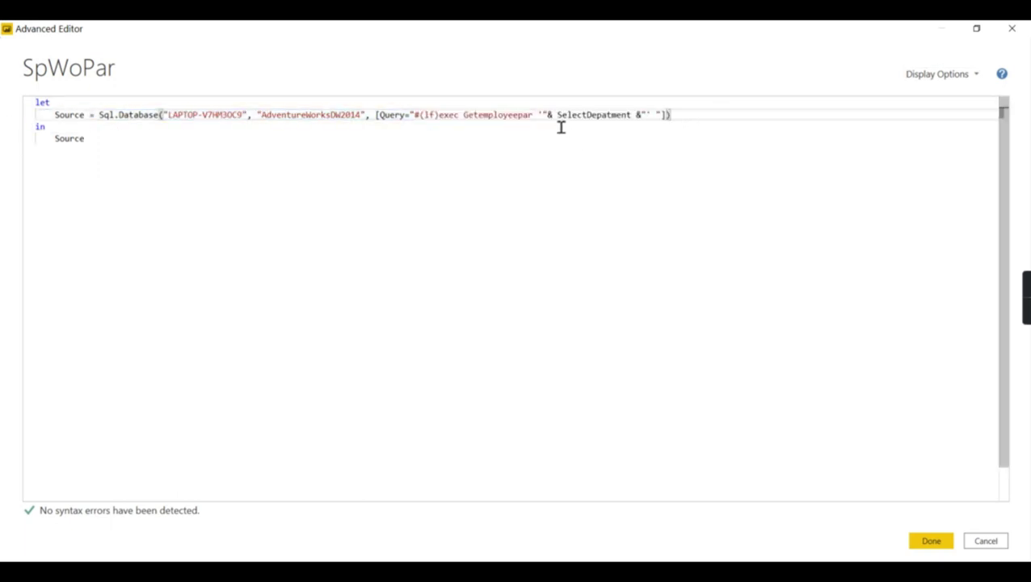
Replace the SelectDepatment expression in the Getemployeepar call with the fixed value Finance and apply the code.
drag(547, 115, 647, 115)
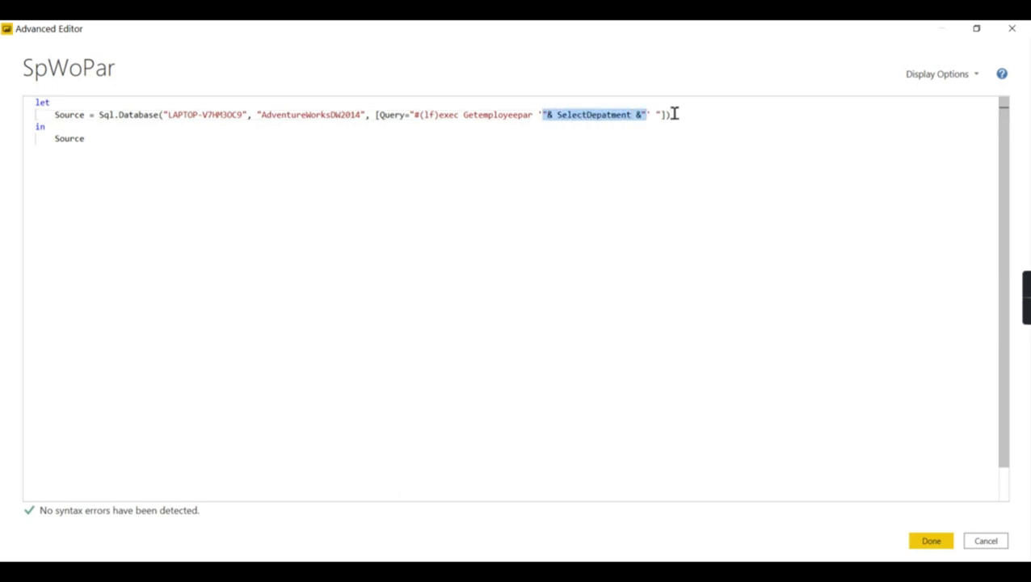
text(Fian)
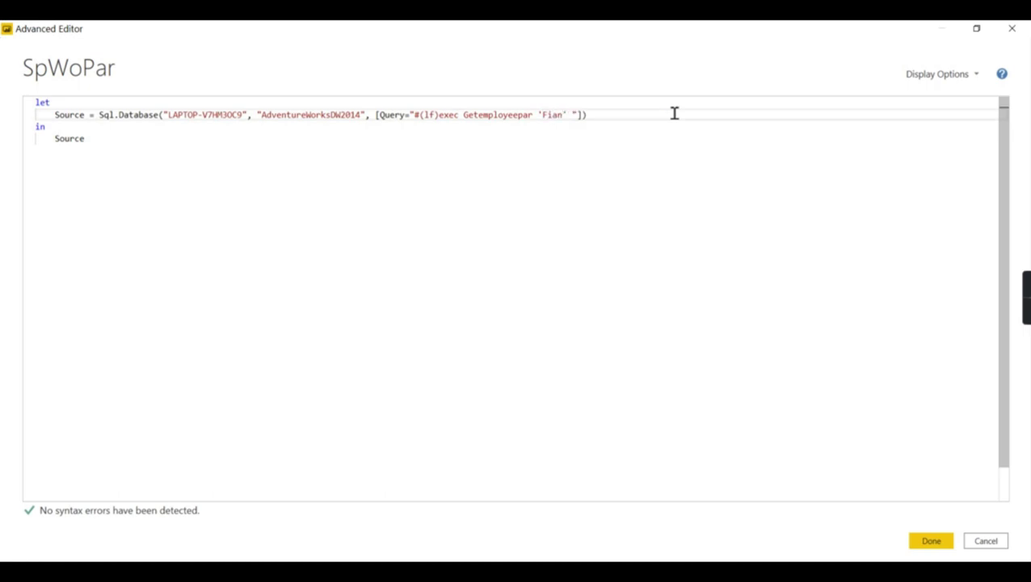
key(BackSpace)
key(BackSpace)
text(nance)
click(929, 542)
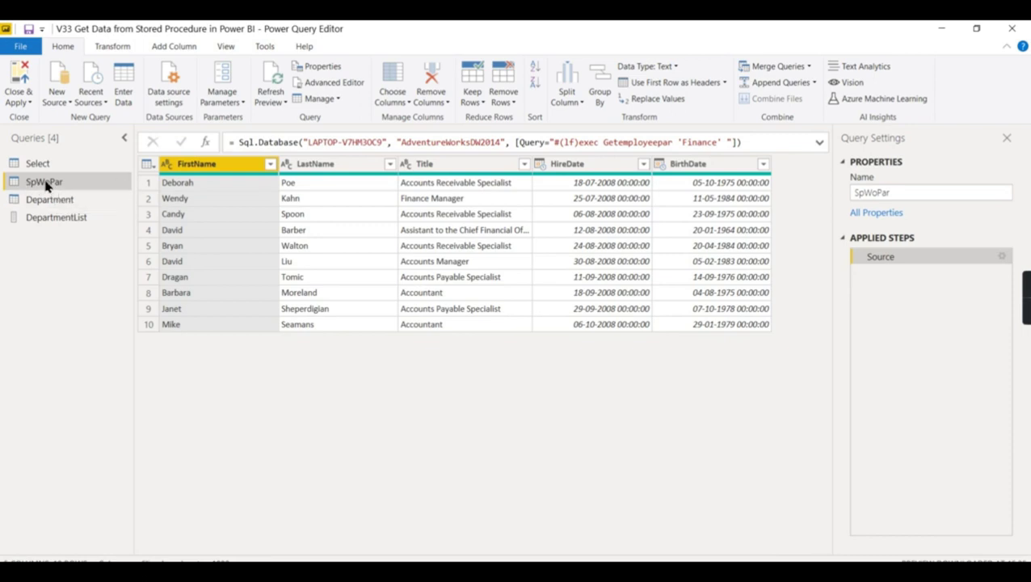
Rename the SpWoPar query as SpWPar.
double_click(51, 182)
text(SpWPar)
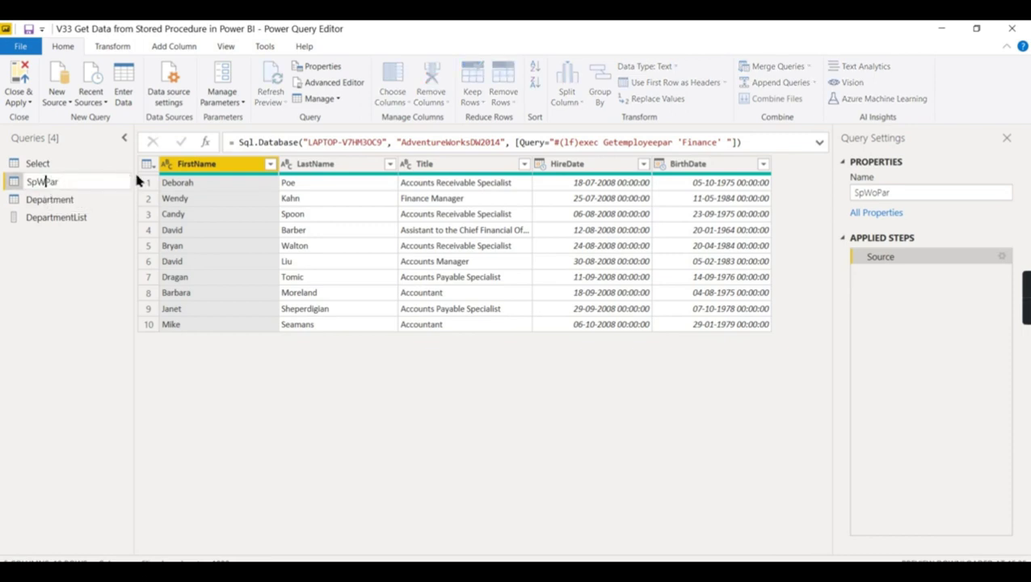
key(Return)
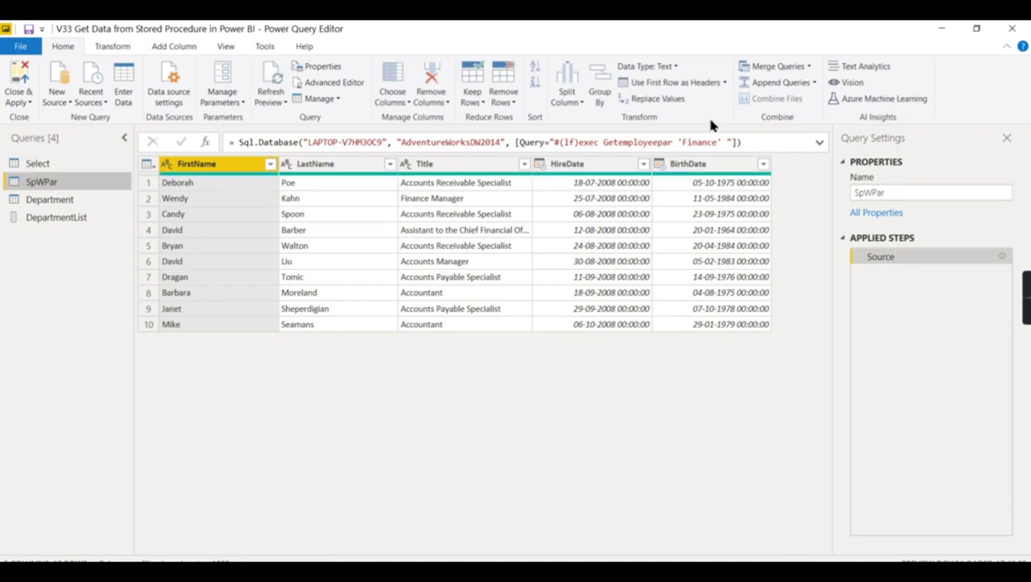
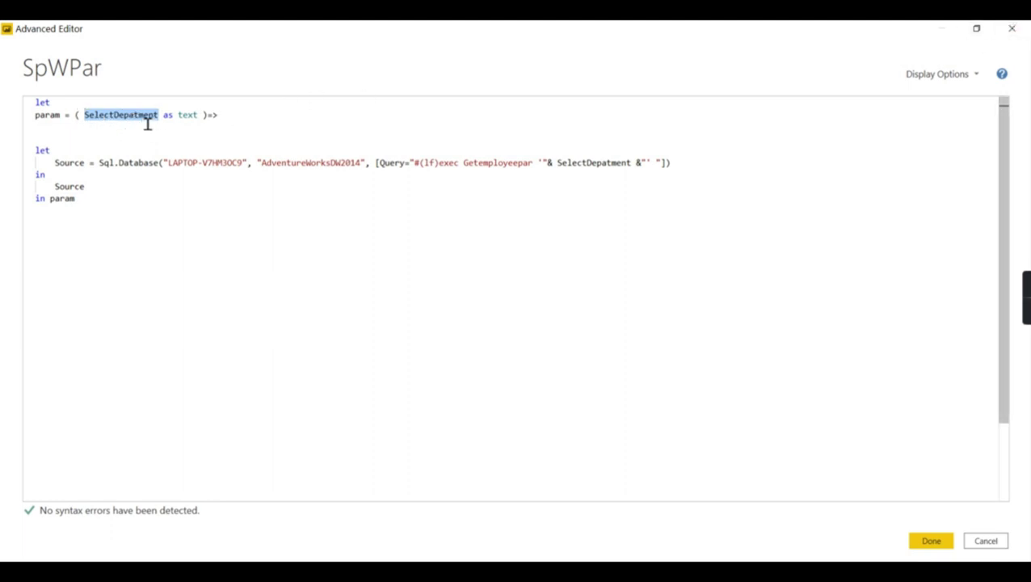
Close the Advanced Editor and rename the DepartmentList query as SelectDepatment.
click(1013, 28)
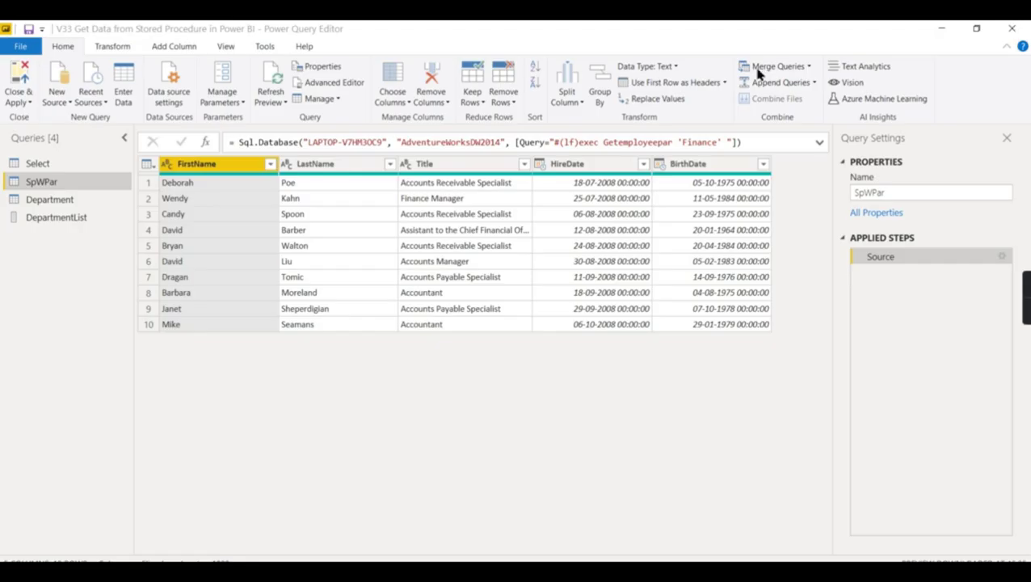
double_click(68, 219)
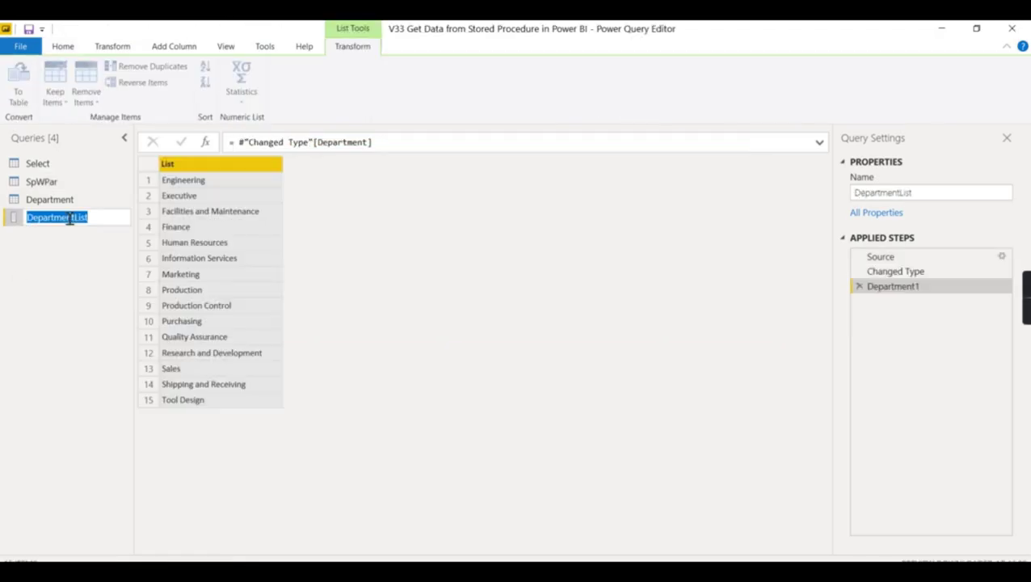
text(SelectDepatment)
key(Return)
Open the SpWPar query's code for editing and copy the entire param function code from Notepad.
click(57, 182)
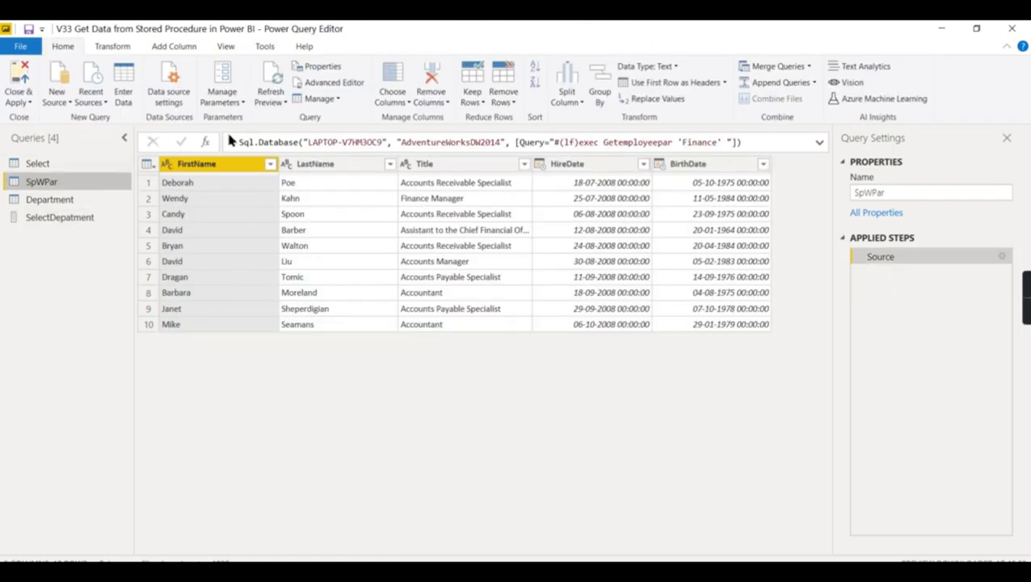
click(310, 82)
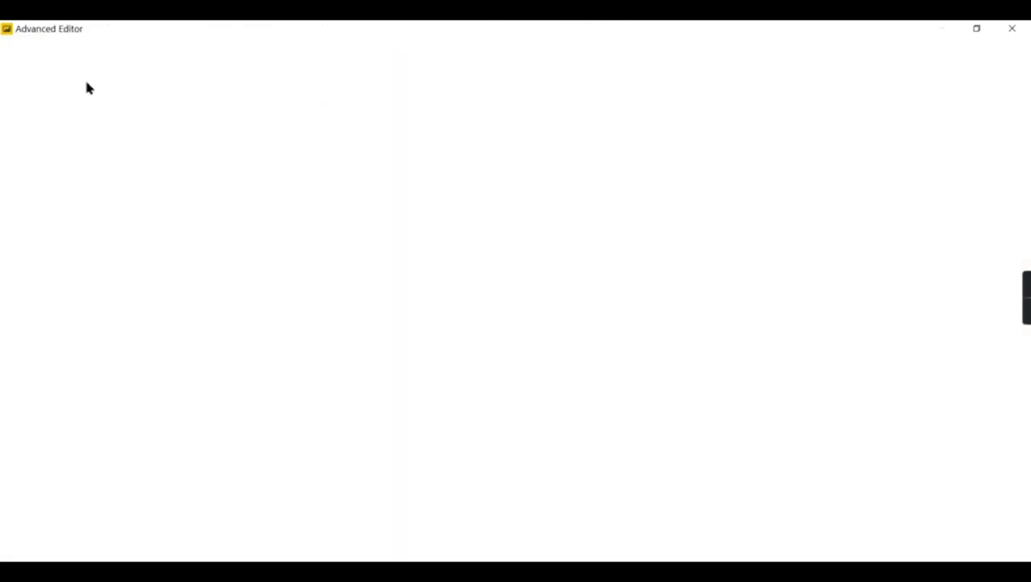
click(729, 382)
key(ctrl+a)
text(SelectDepatment)
key(alt+Tab)
key(ctrl+a)
key(ctrl+c)
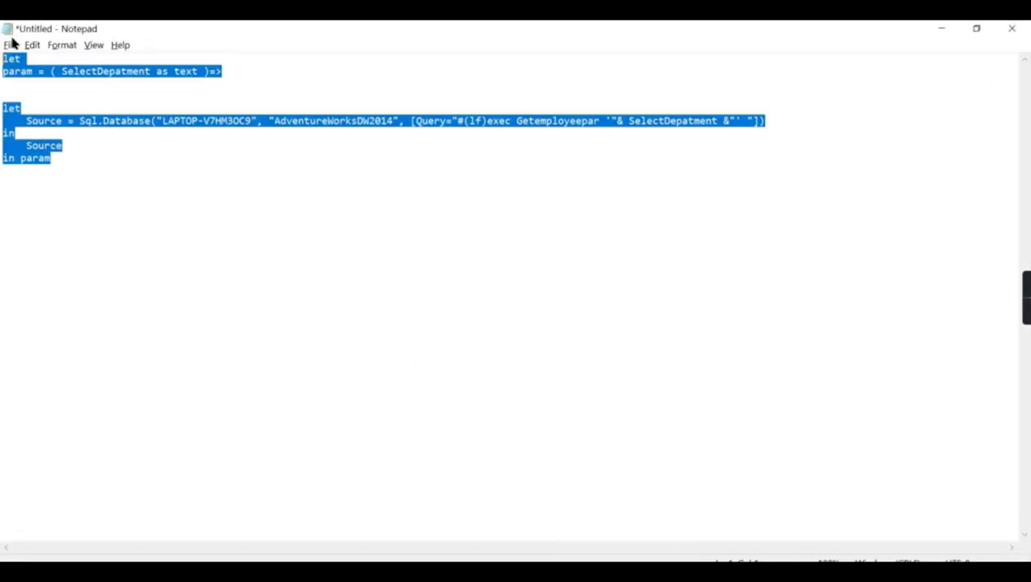
Replace all of the SpWPar query's code with the copied param function that takes SelectDepatment as text, and apply it.
click(941, 29)
key(ctrl+a)
key(ctrl+v)
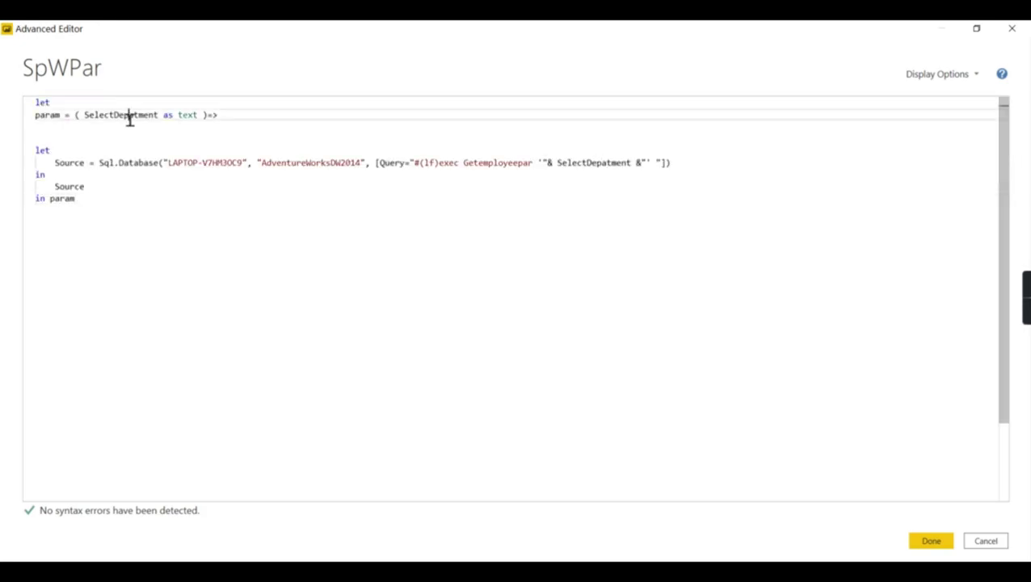
double_click(131, 115)
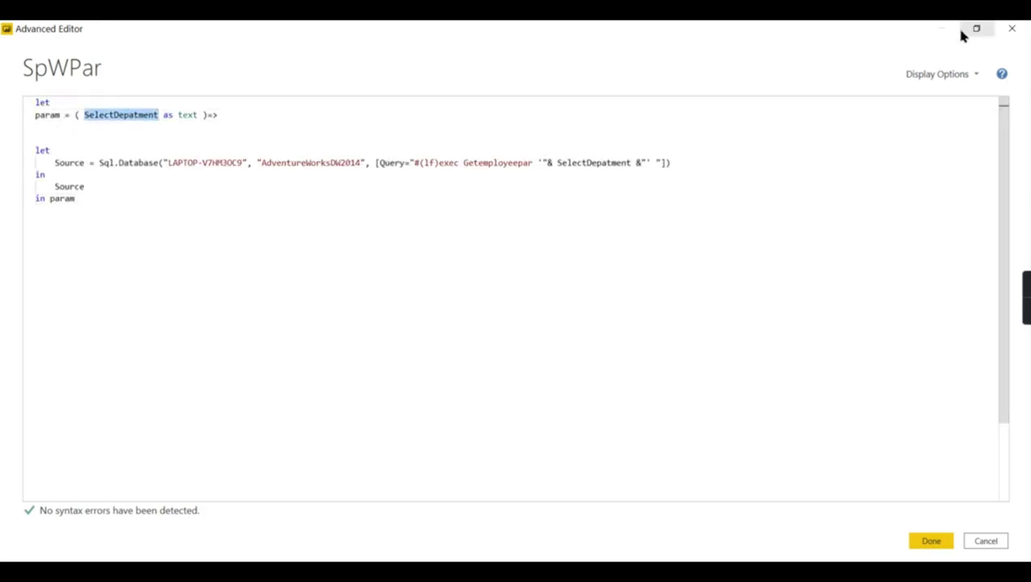
click(146, 141)
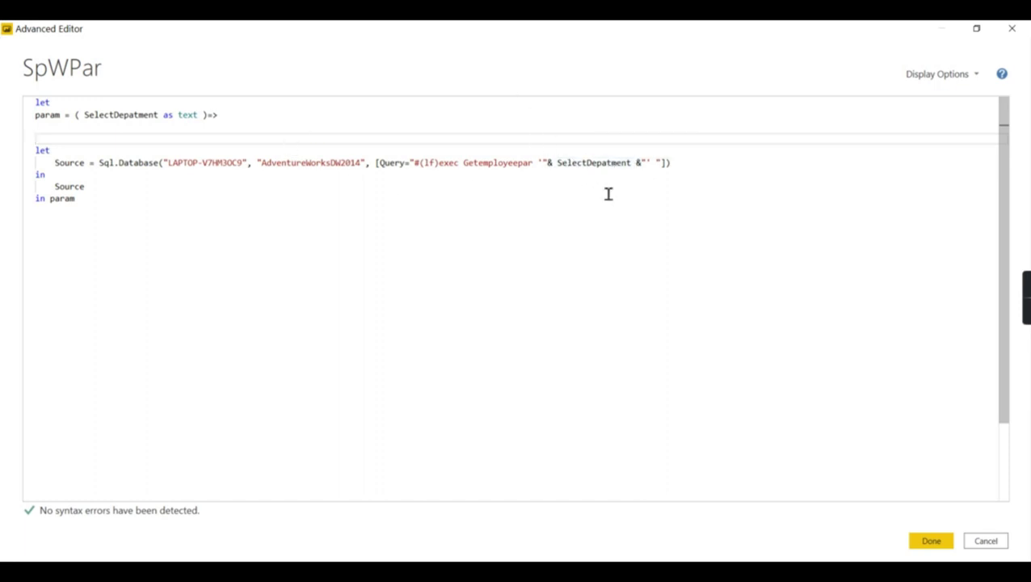
click(929, 541)
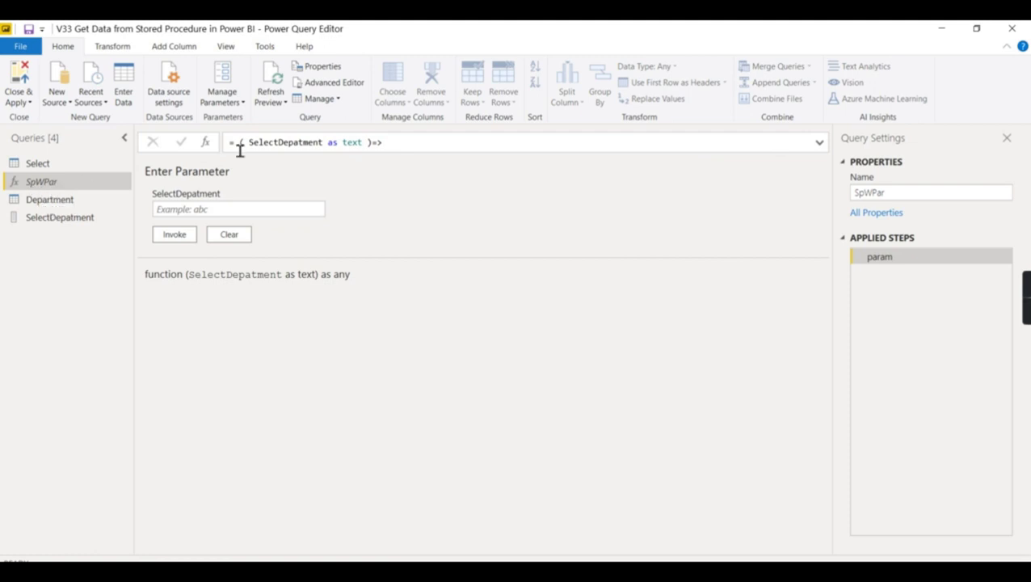
Review the SpWPar function's code, and invoke the function with SelectDepatment set to Finance.
click(318, 84)
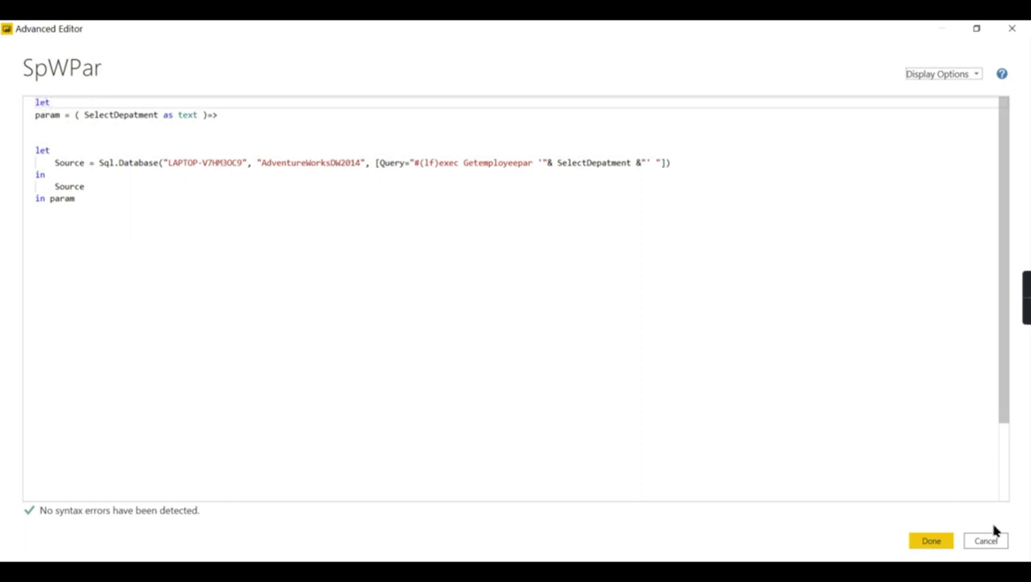
click(935, 548)
click(236, 210)
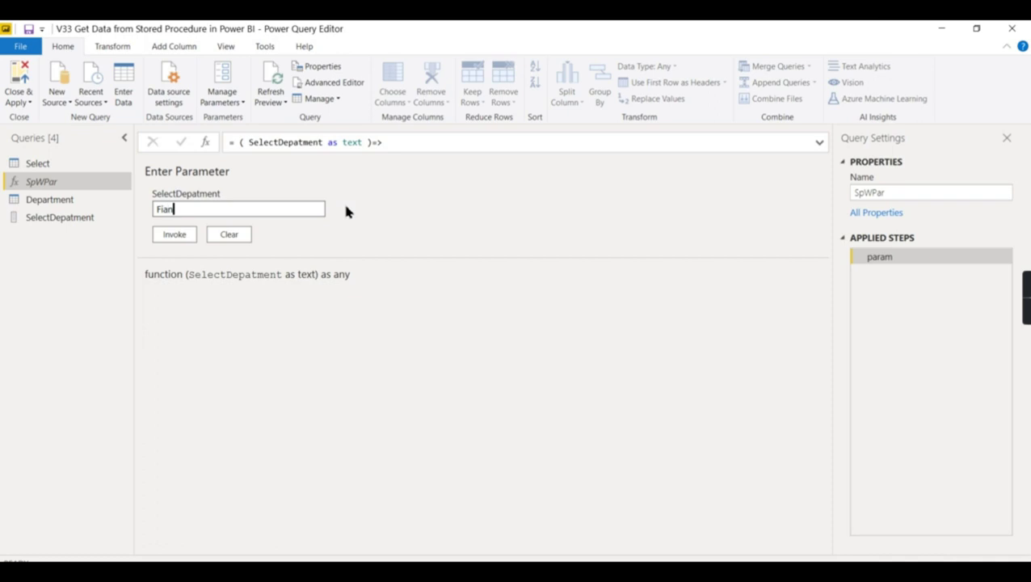
text(Finance)
click(174, 236)
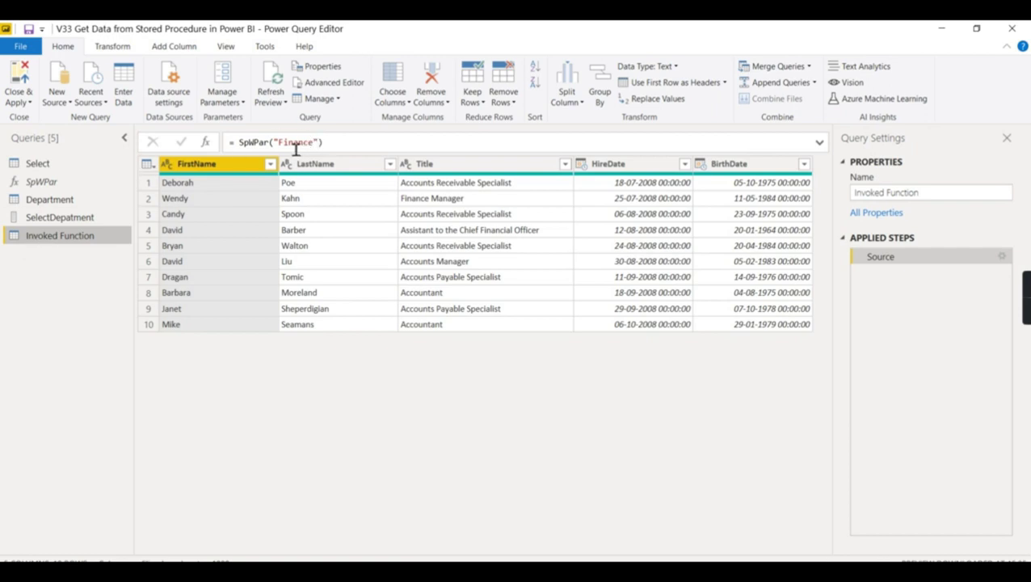
Replace the "Finance" argument in the Invoked Function query's formula with SelectDepatment and apply it.
drag(278, 143, 320, 143)
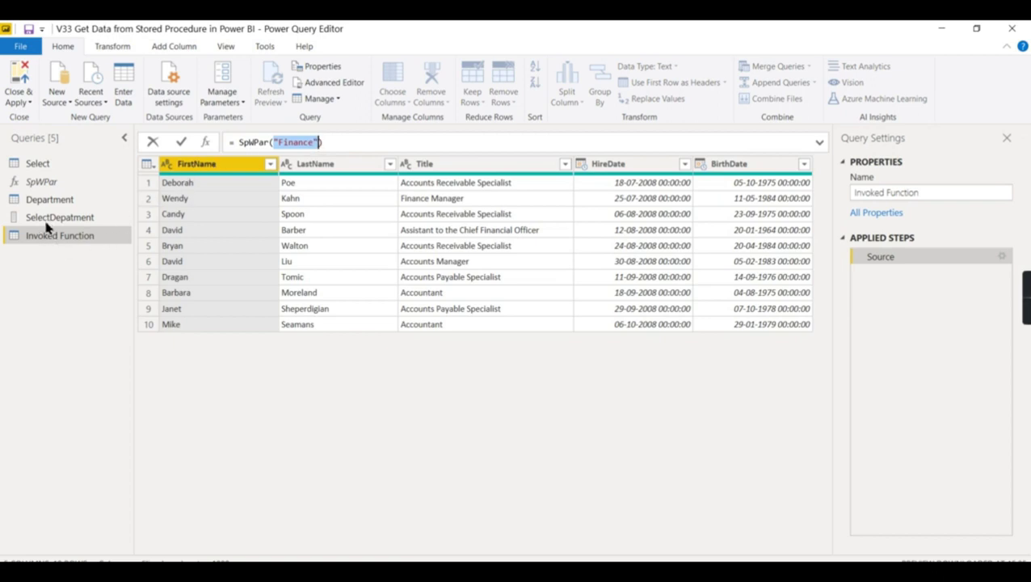
click(51, 188)
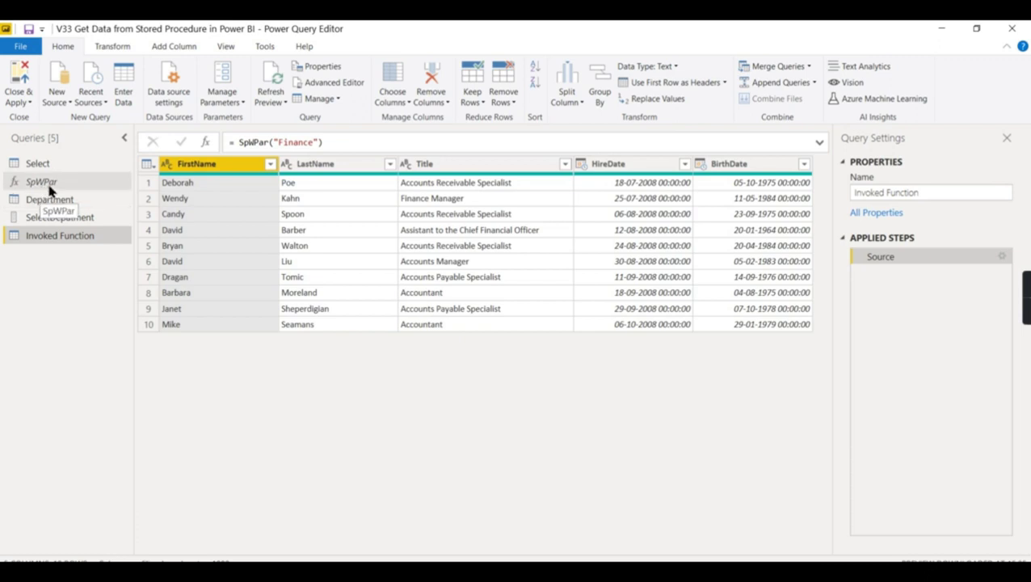
double_click(294, 141)
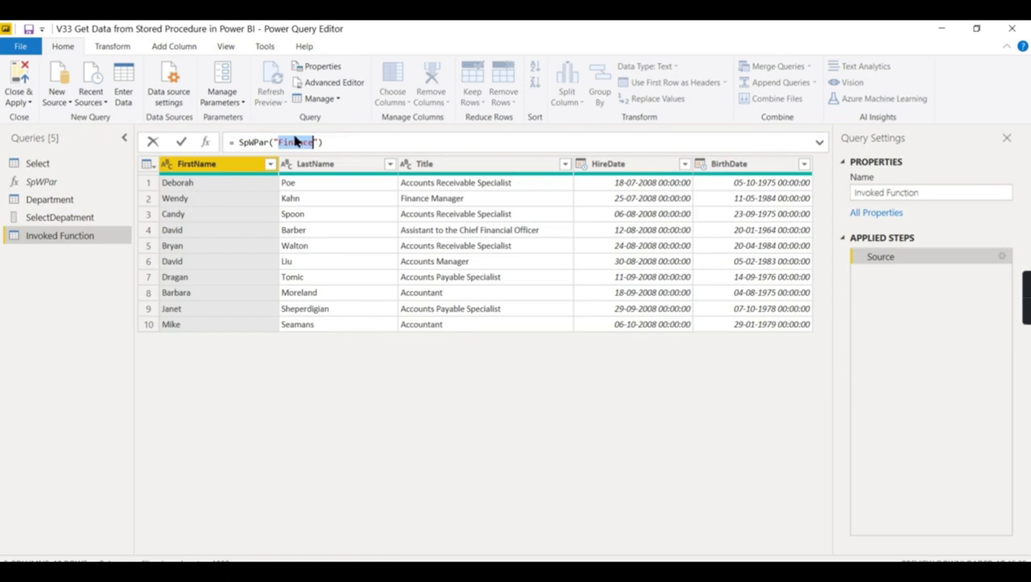
key(BackSpace)
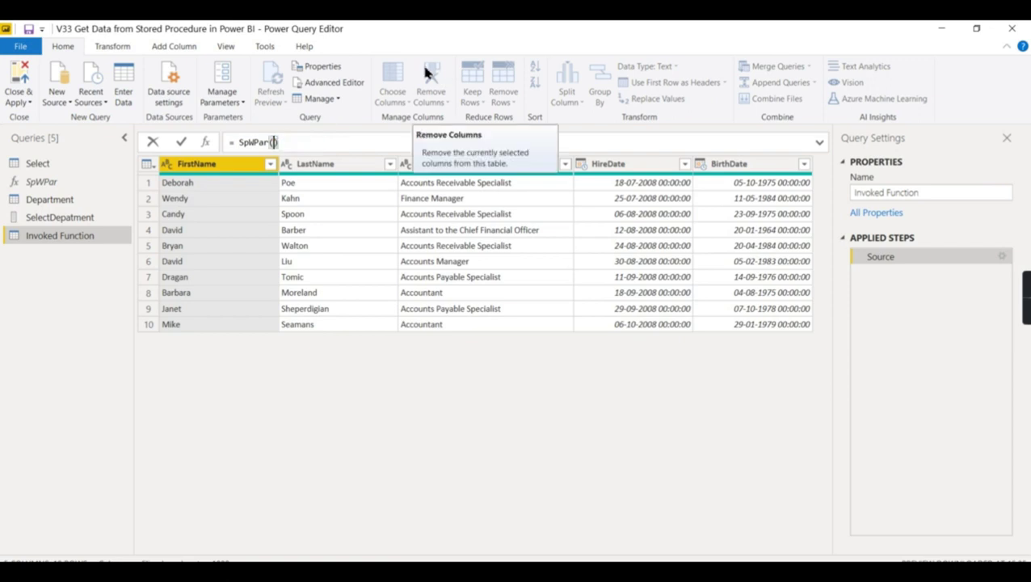
text(selec)
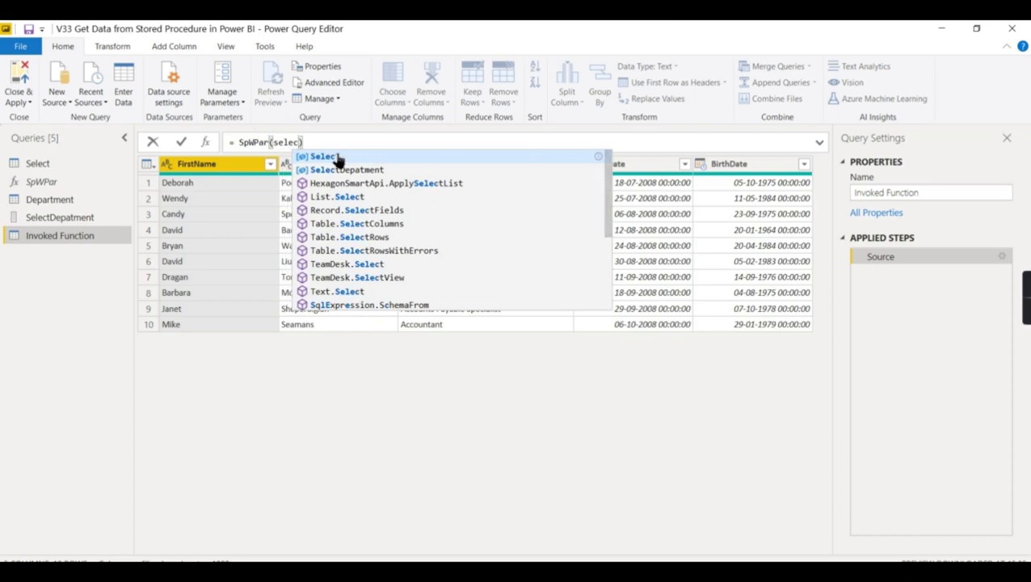
click(357, 171)
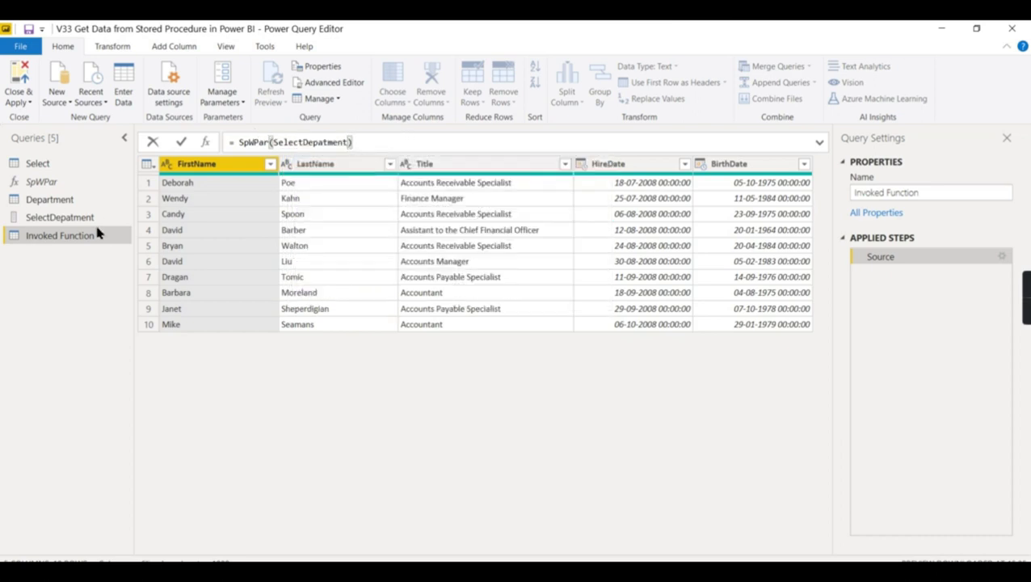
key(Return)
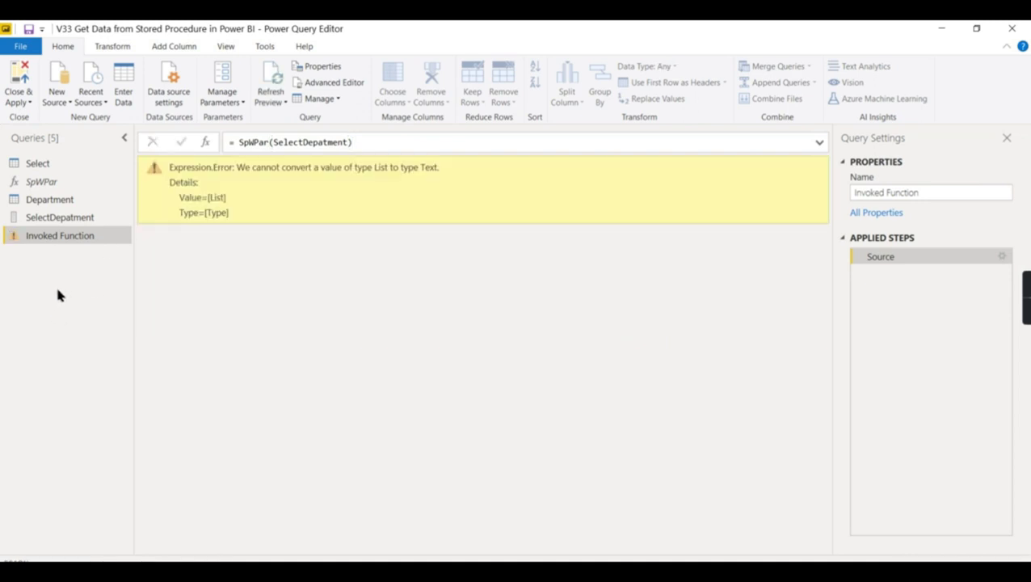
Compare the SelectDepatment list, the Department table and the Invoked Function's code to examine the list-to-text conversion error.
click(45, 225)
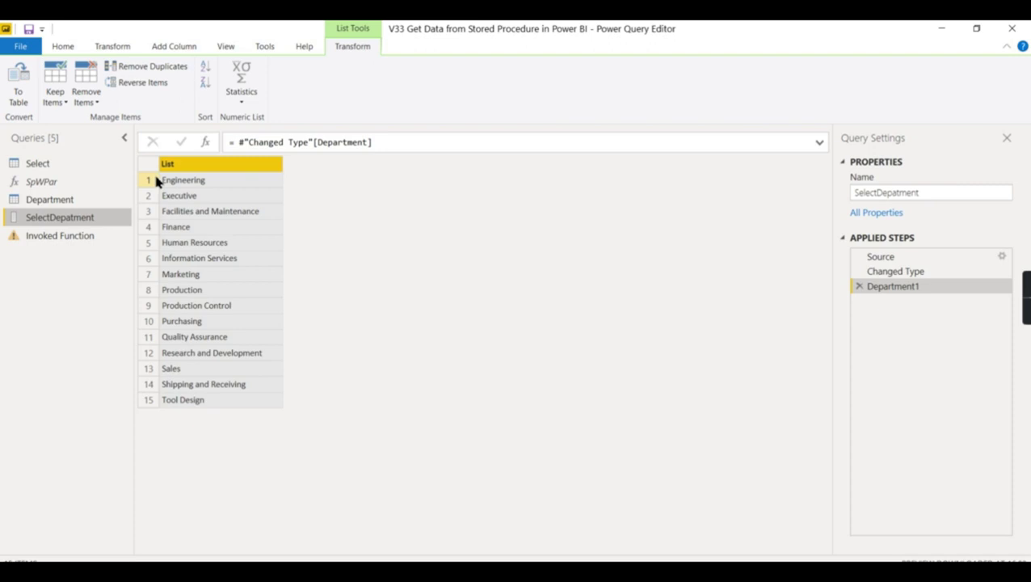
right_click(178, 166)
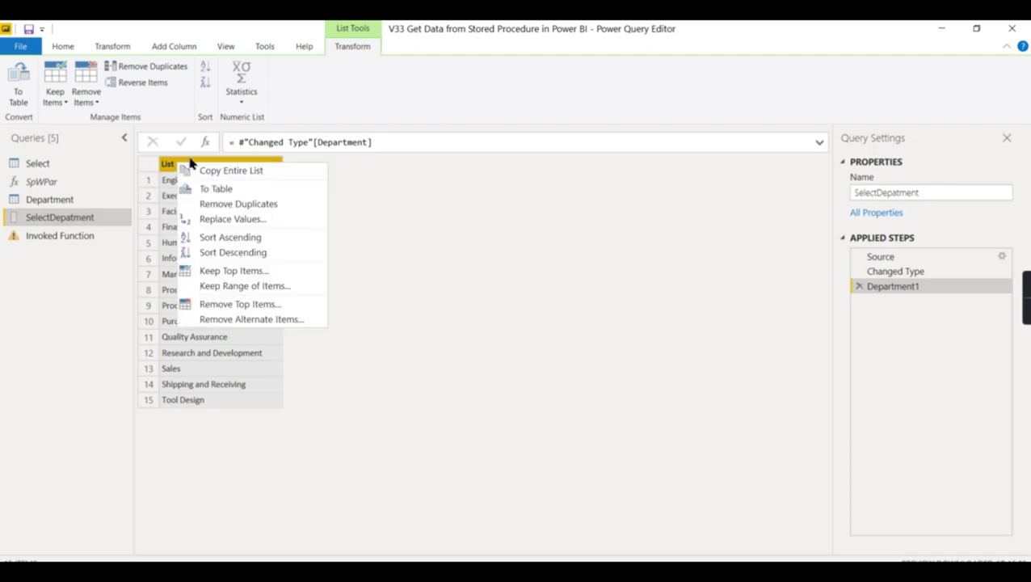
click(70, 236)
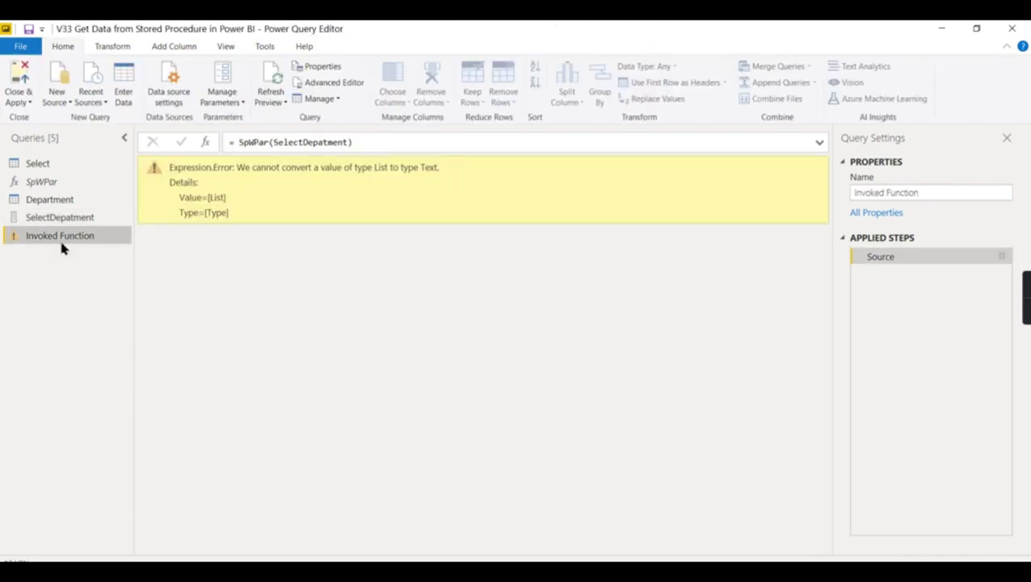
click(46, 200)
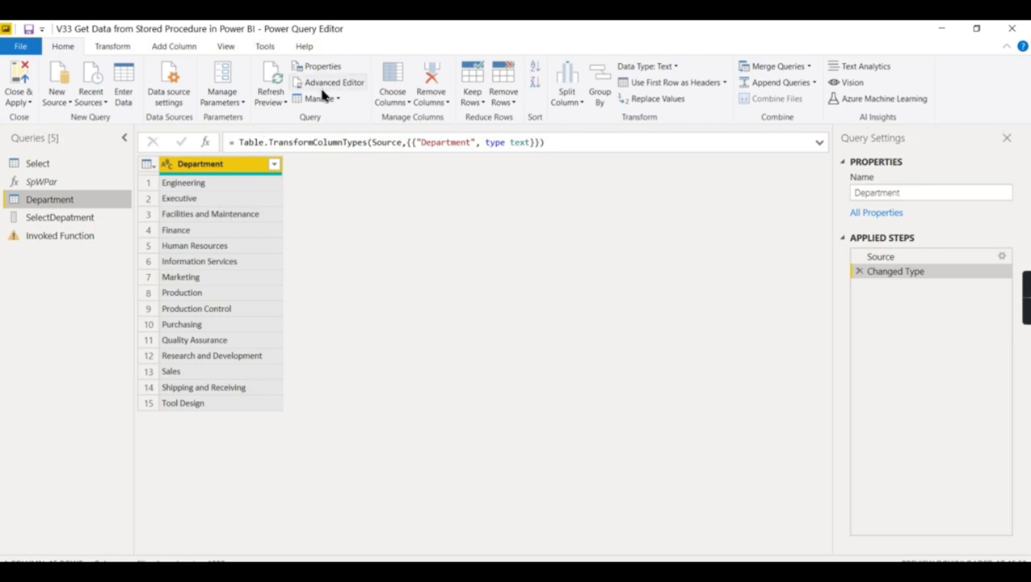
right_click(216, 166)
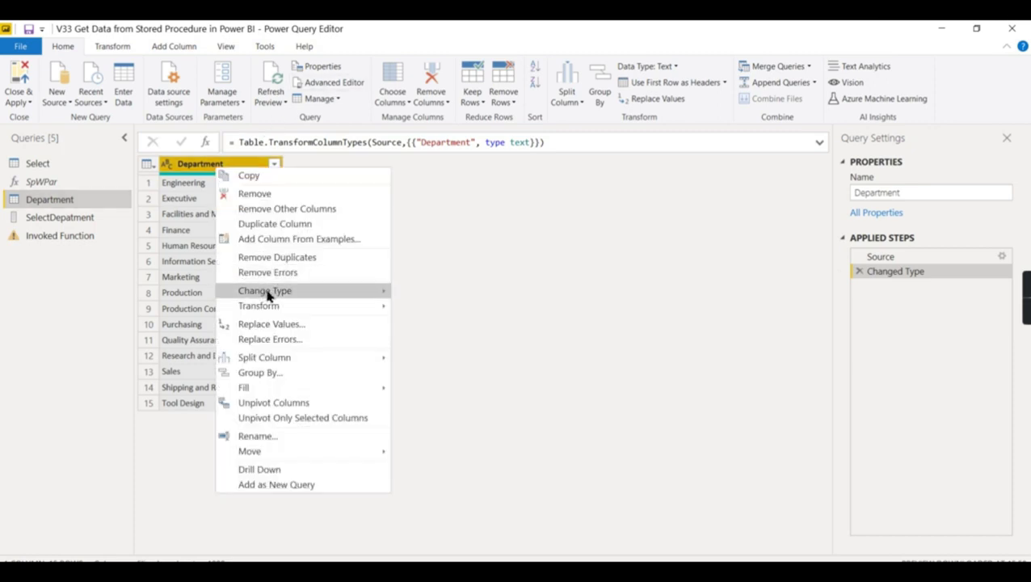
click(57, 218)
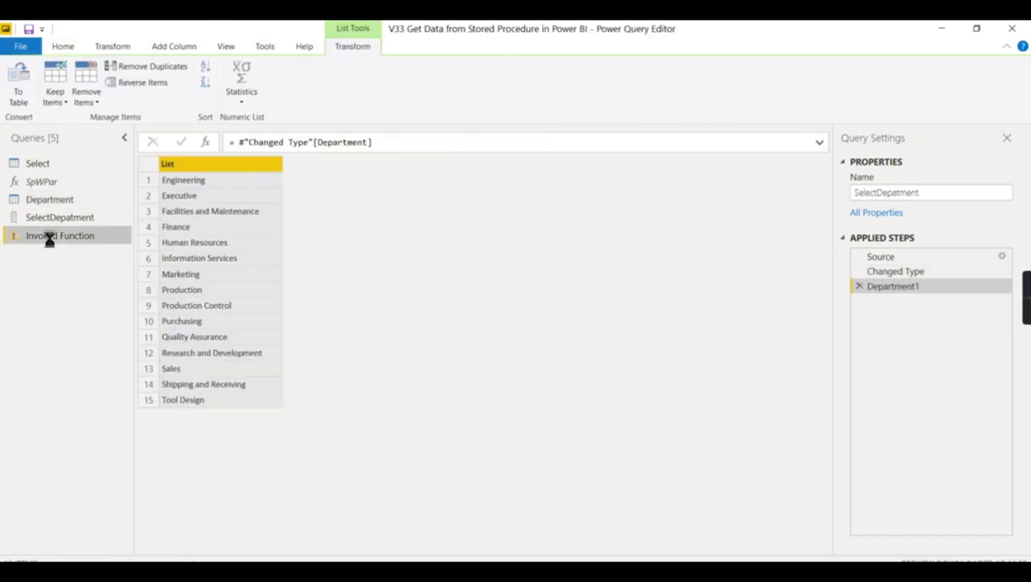
click(47, 236)
click(73, 220)
click(62, 238)
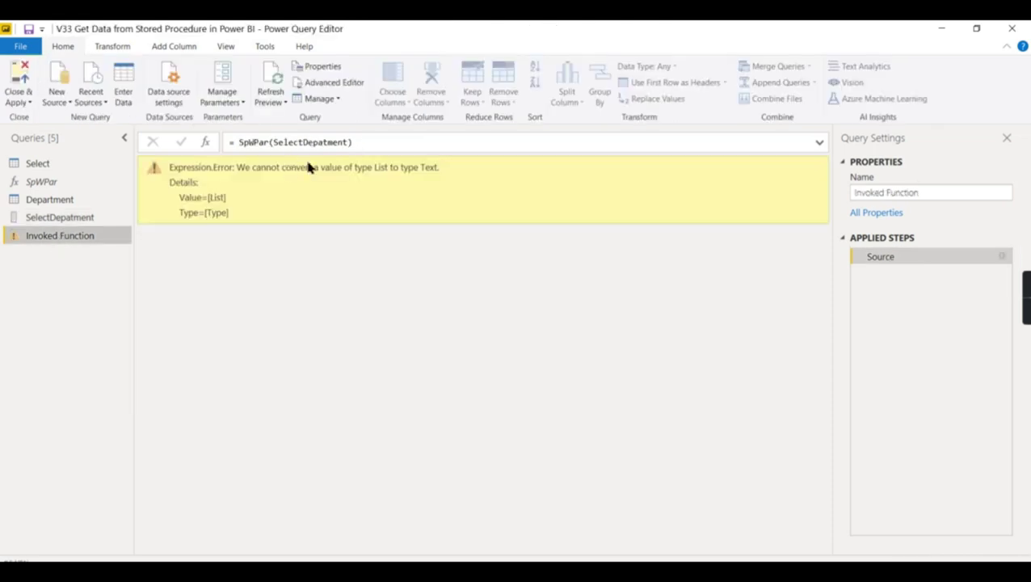
click(319, 84)
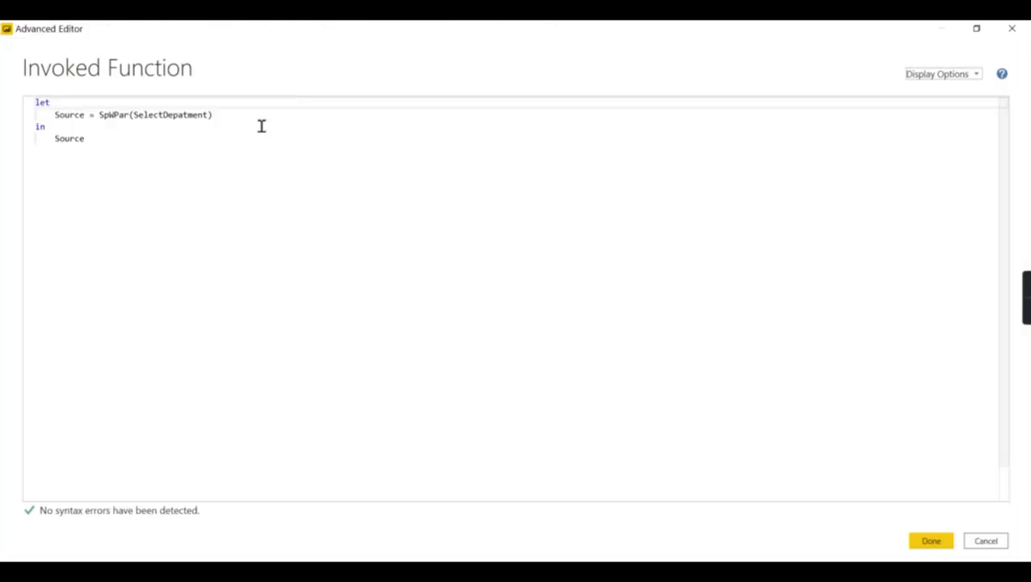
click(1012, 29)
Create a new query parameter and name it Pardepartment.
click(49, 221)
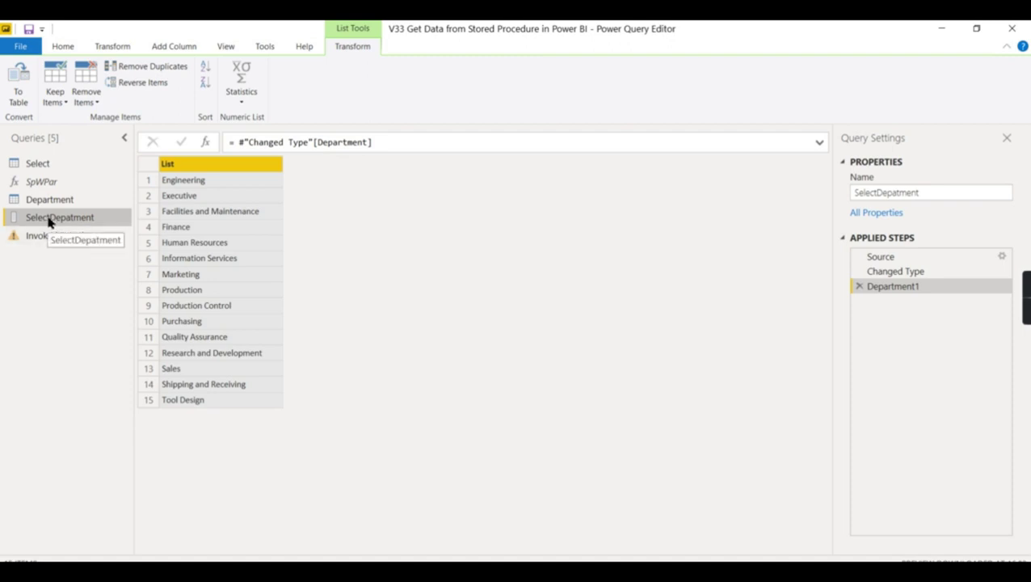
click(61, 50)
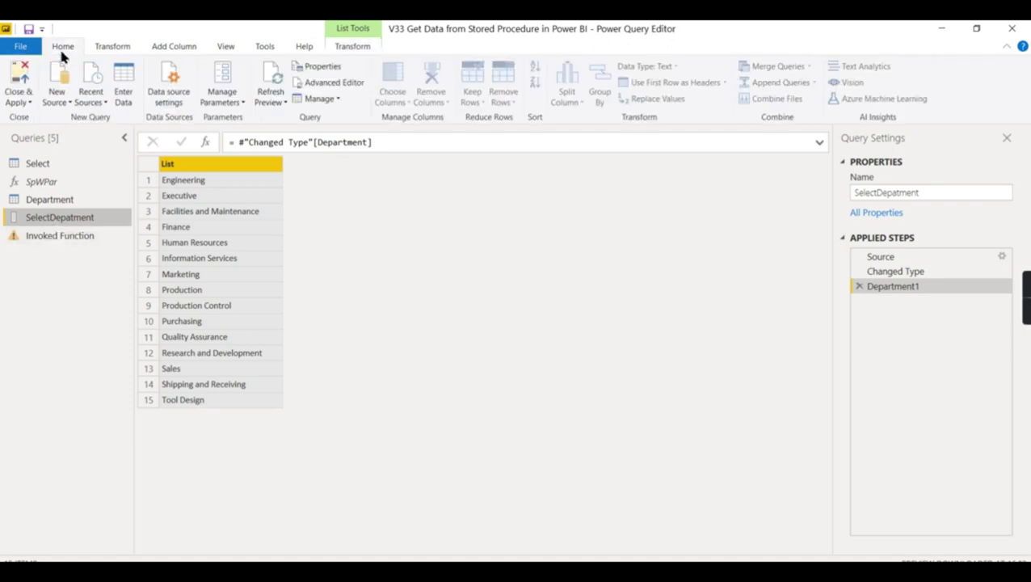
click(229, 104)
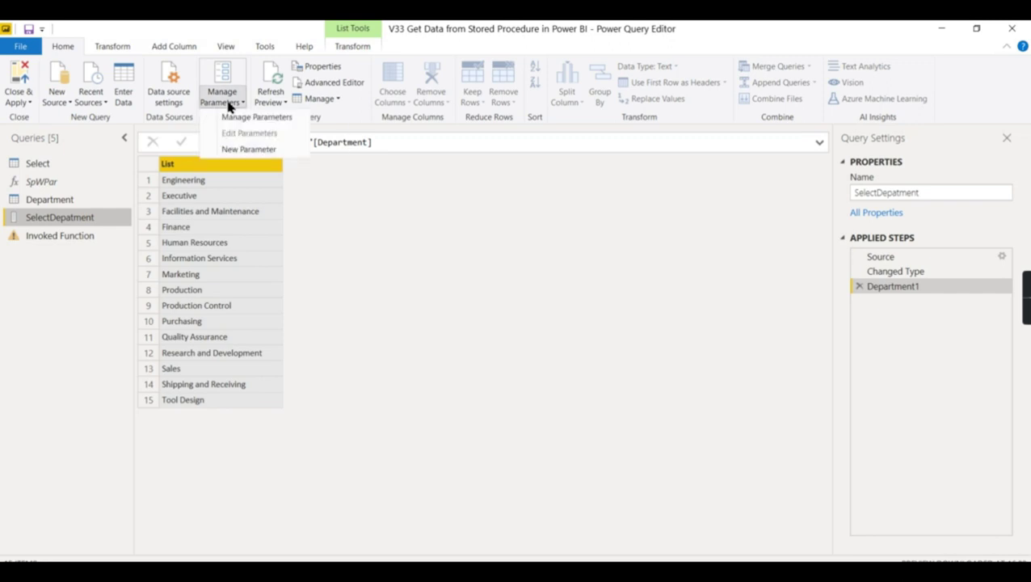
click(236, 149)
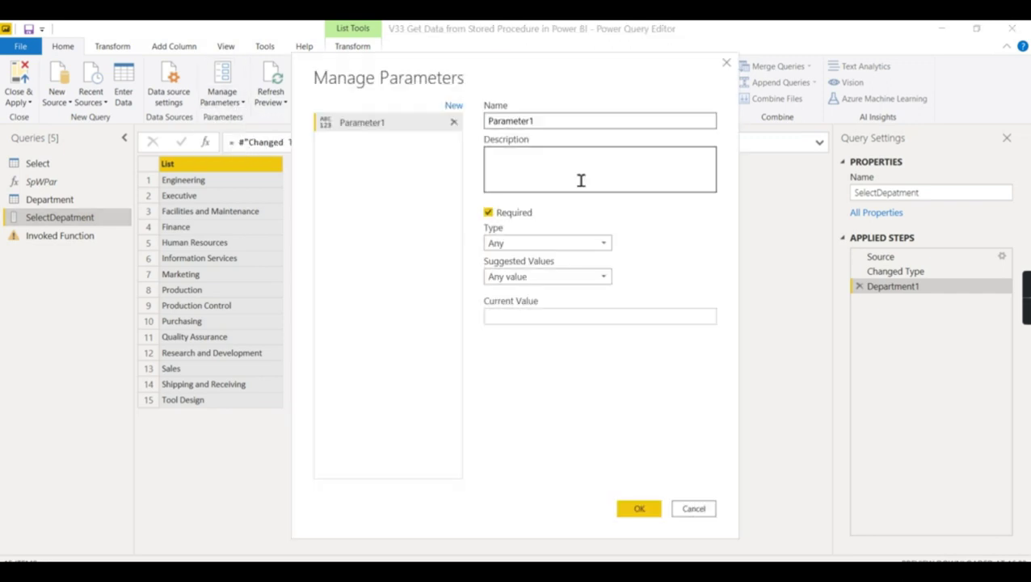
double_click(547, 122)
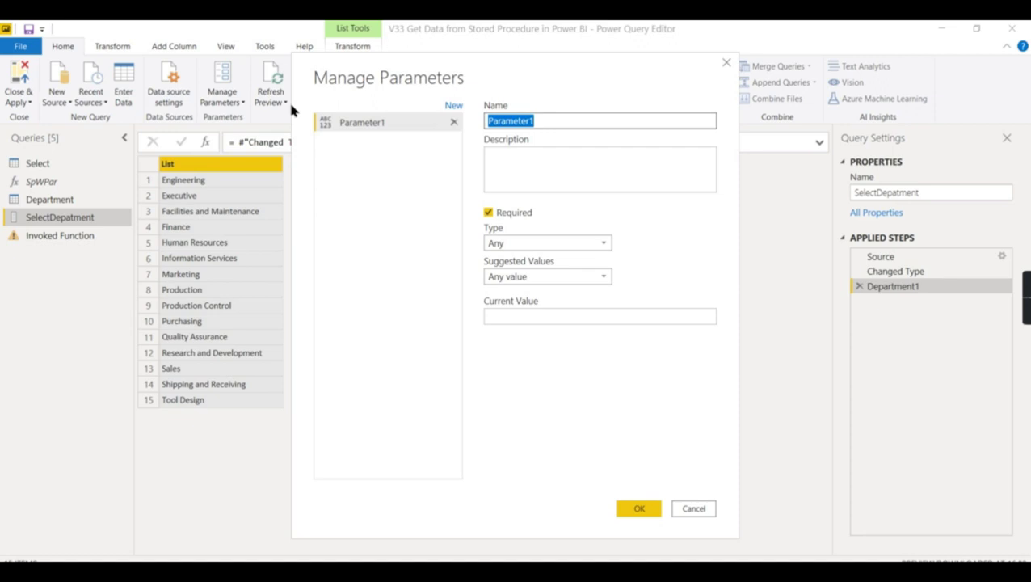
text(S)
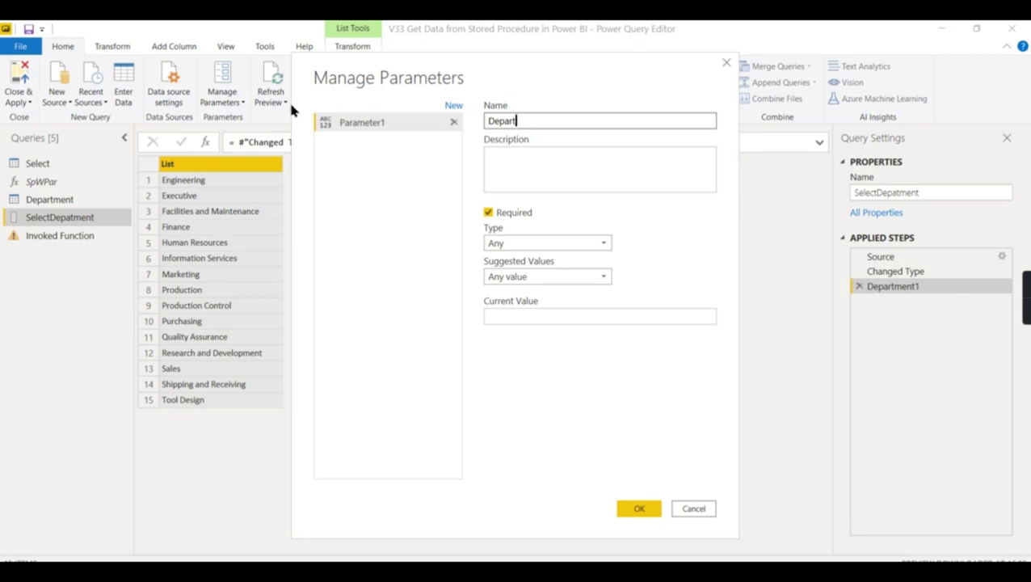
click(542, 179)
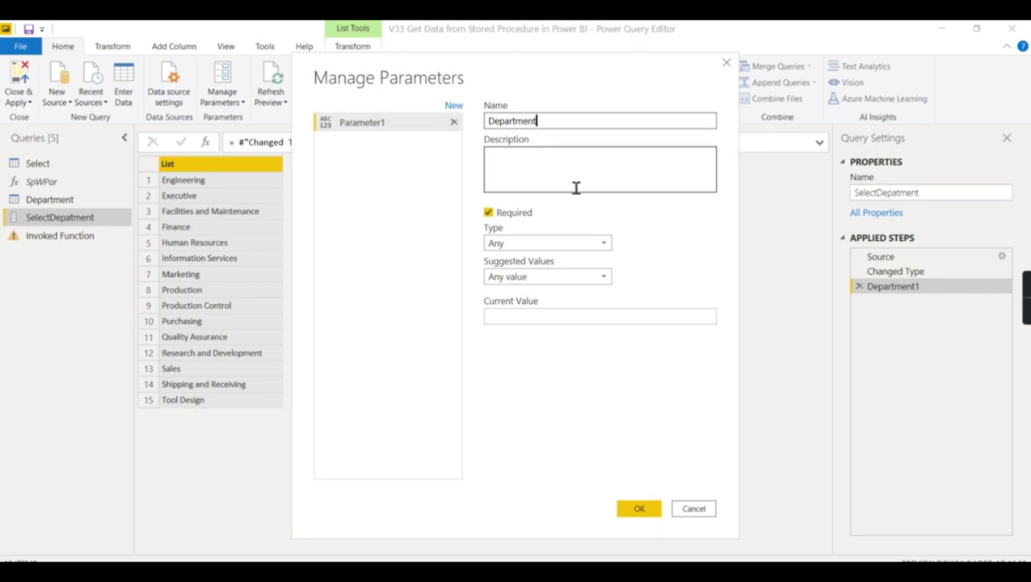
click(674, 245)
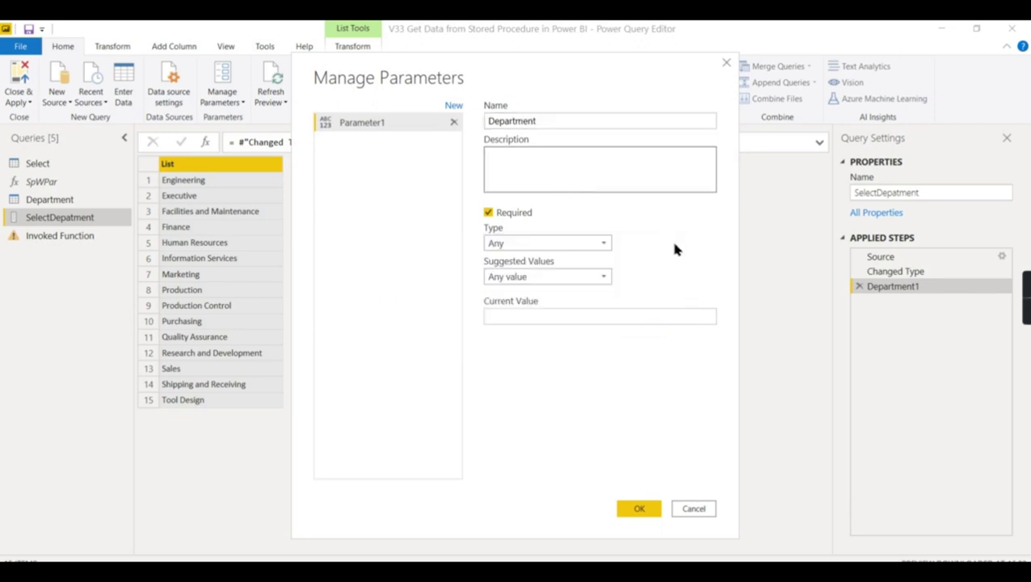
click(564, 120)
click(351, 125)
text(Pard)
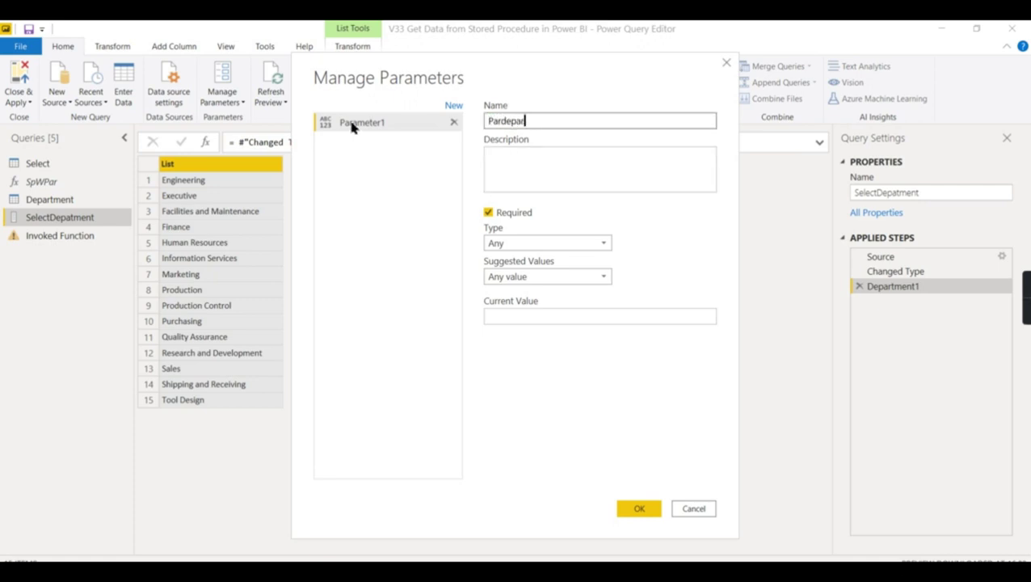
click(510, 168)
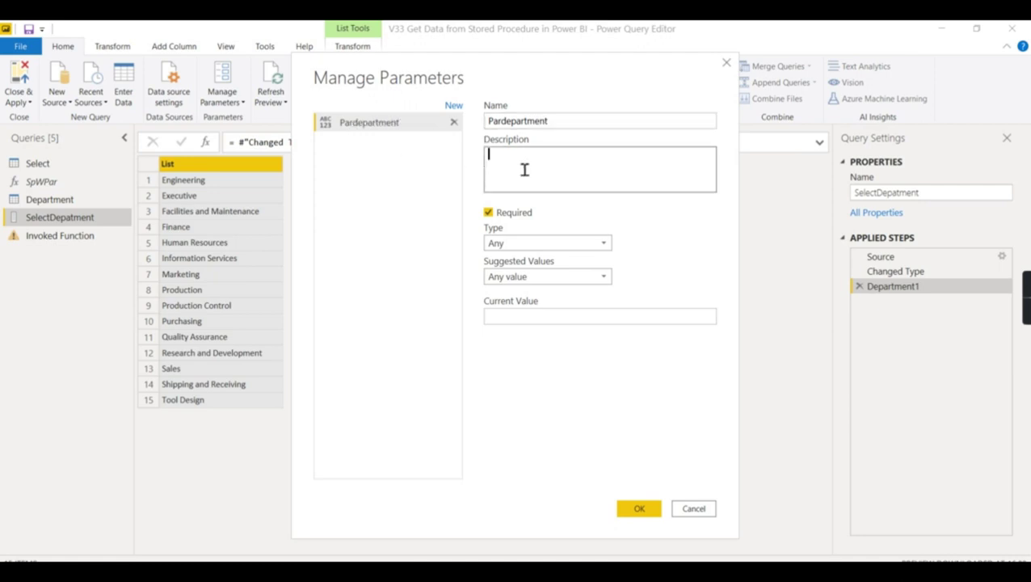
Set the Pardepartment parameter's type to Text and take its suggested values from the SelectDepatment query.
click(536, 243)
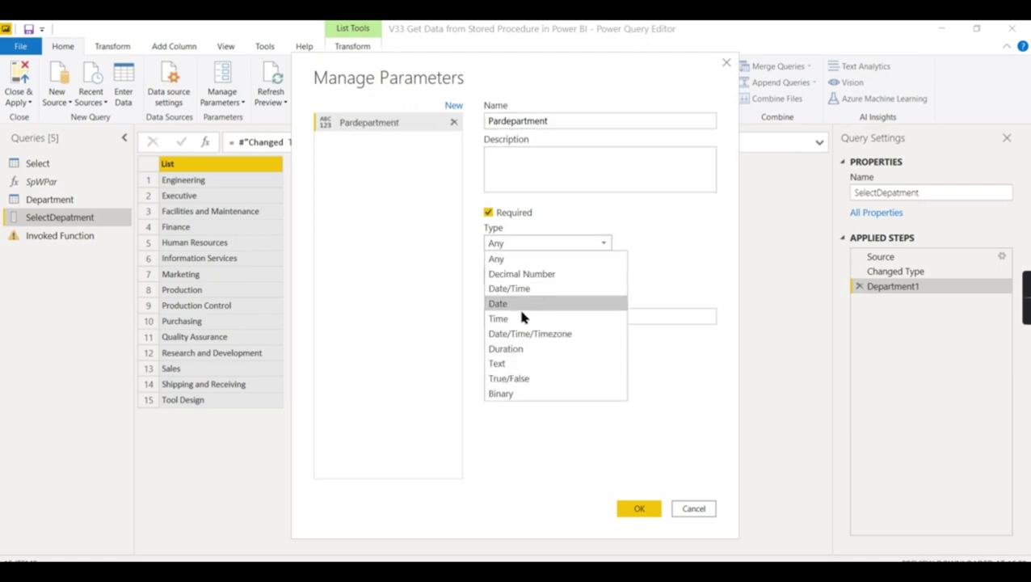
click(525, 366)
click(540, 279)
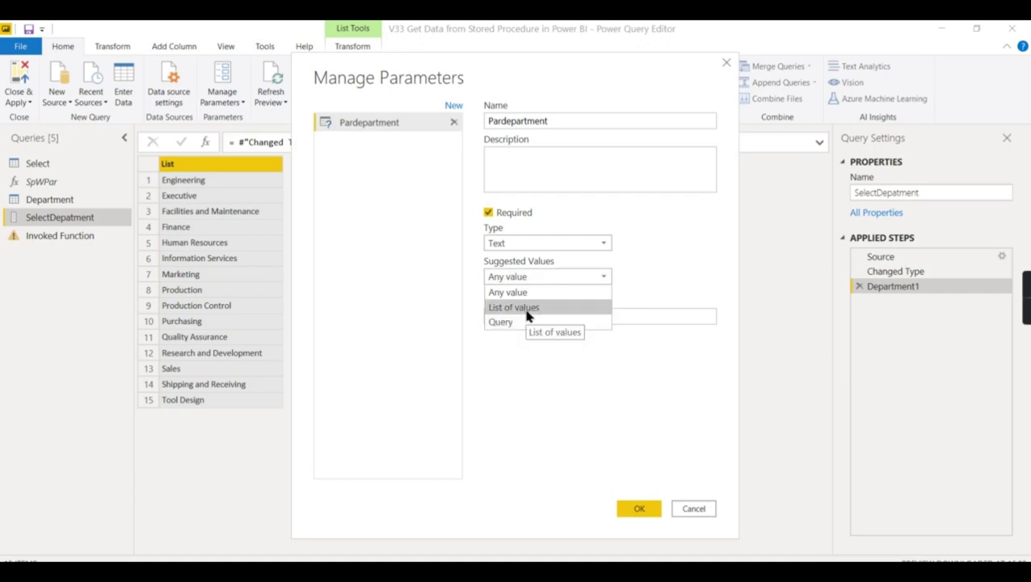
click(523, 312)
click(527, 278)
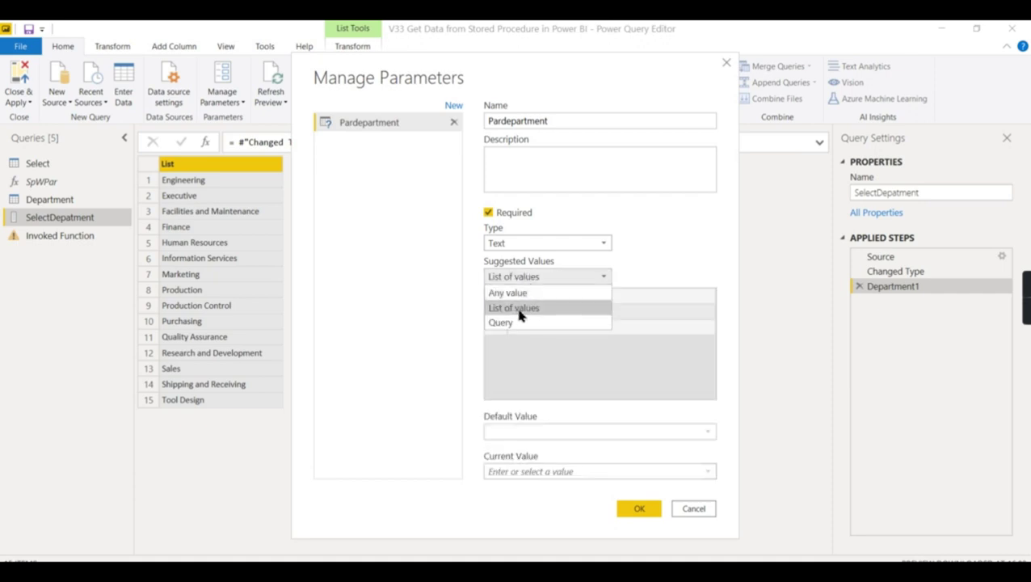
click(522, 322)
click(526, 307)
click(530, 329)
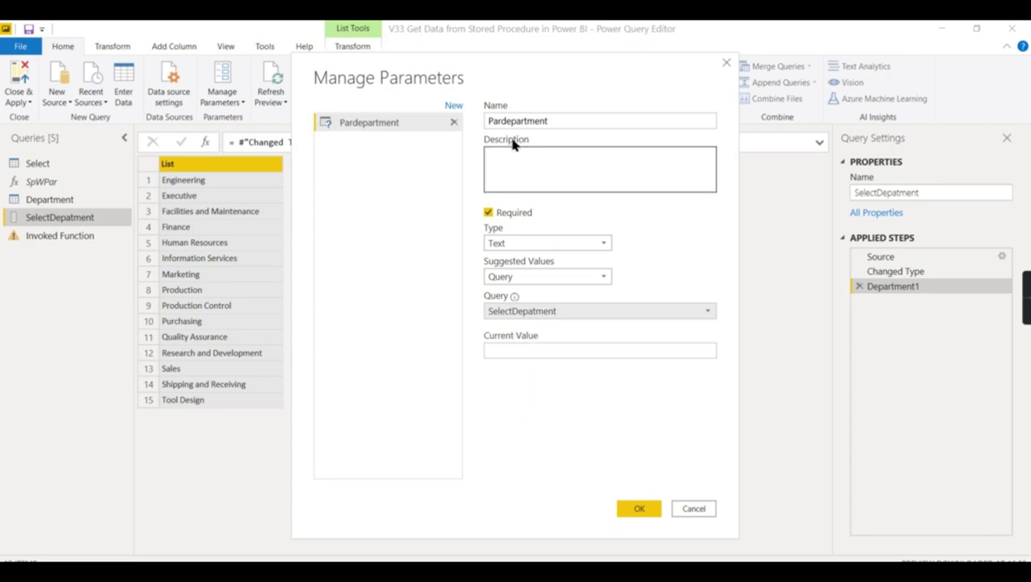
Set the Pardepartment parameter's current value to Finance and save the parameter.
click(629, 516)
click(691, 351)
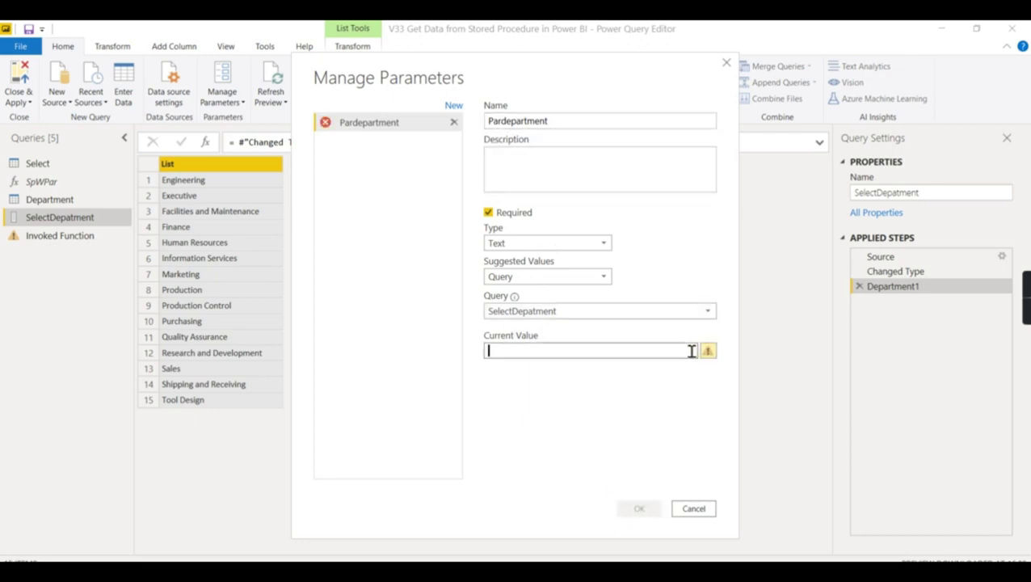
text(Fian)
key(BackSpace)
key(BackSpace)
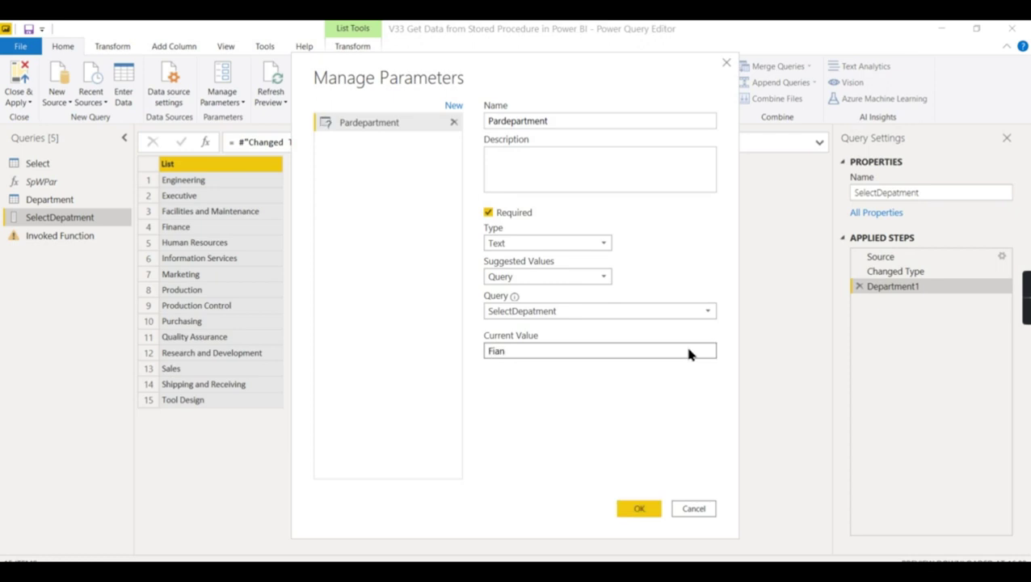
text(nance)
click(640, 509)
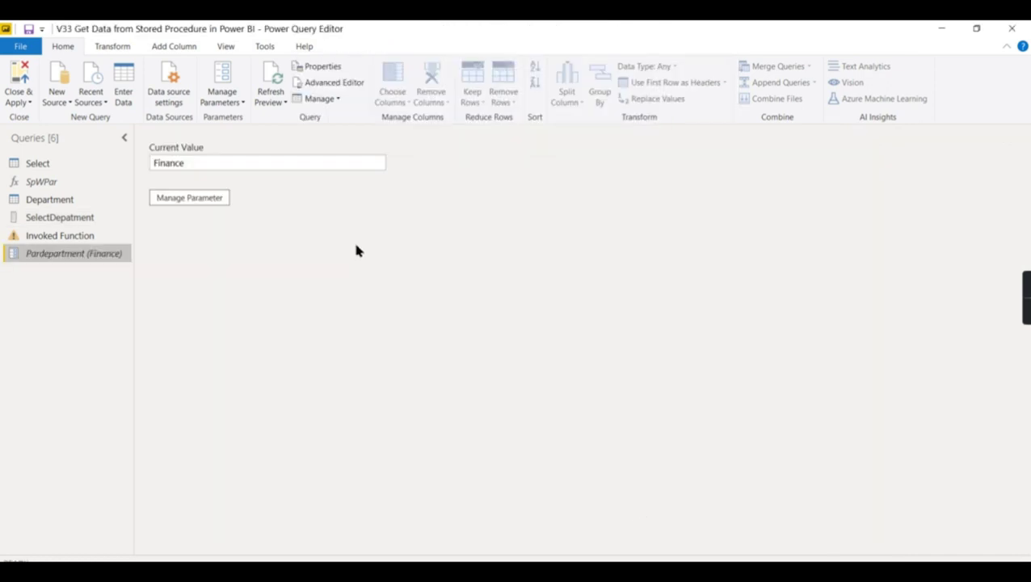
click(65, 236)
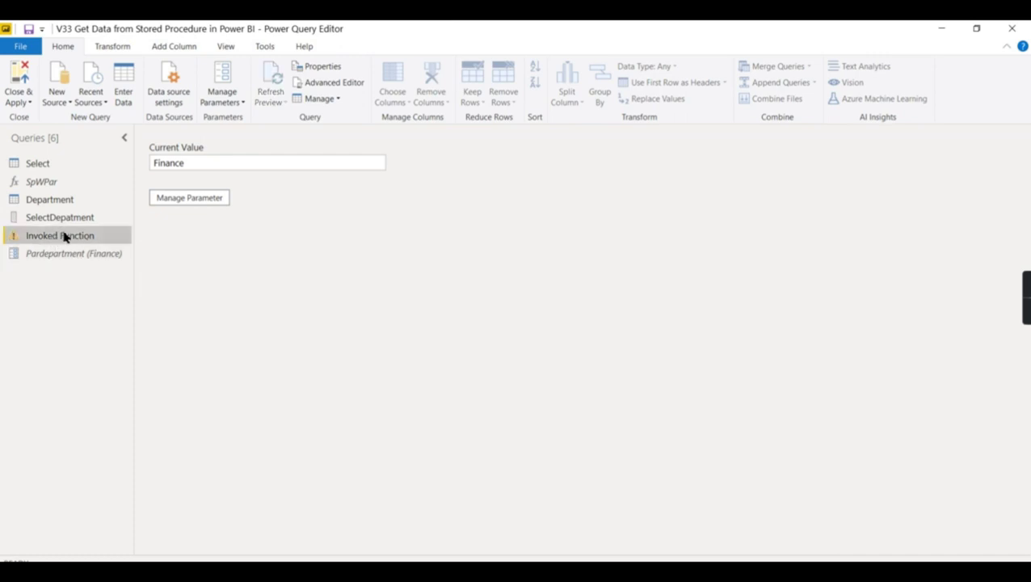
click(327, 83)
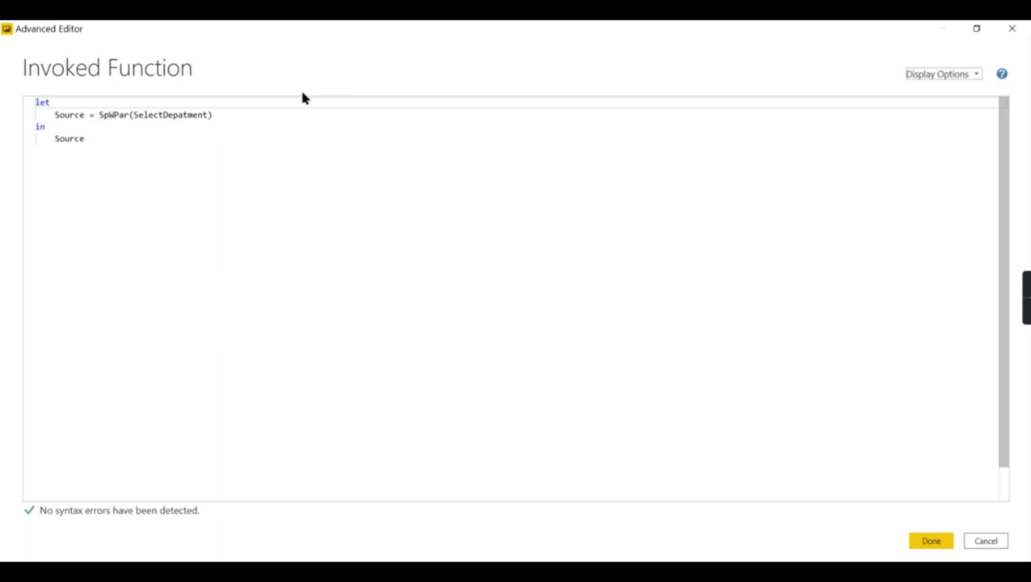
double_click(155, 118)
text(Po)
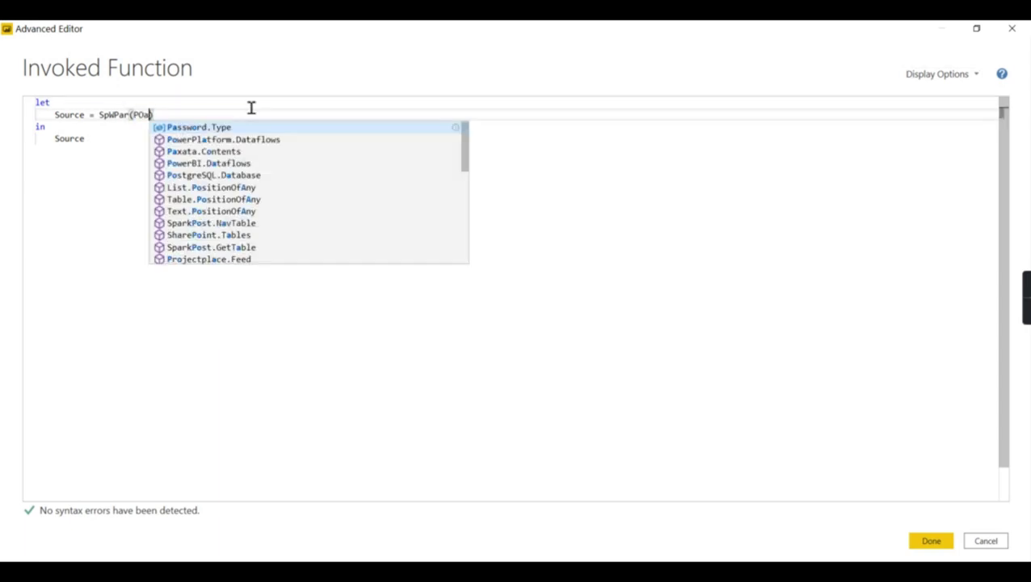
key(BackSpace)
key(BackSpace)
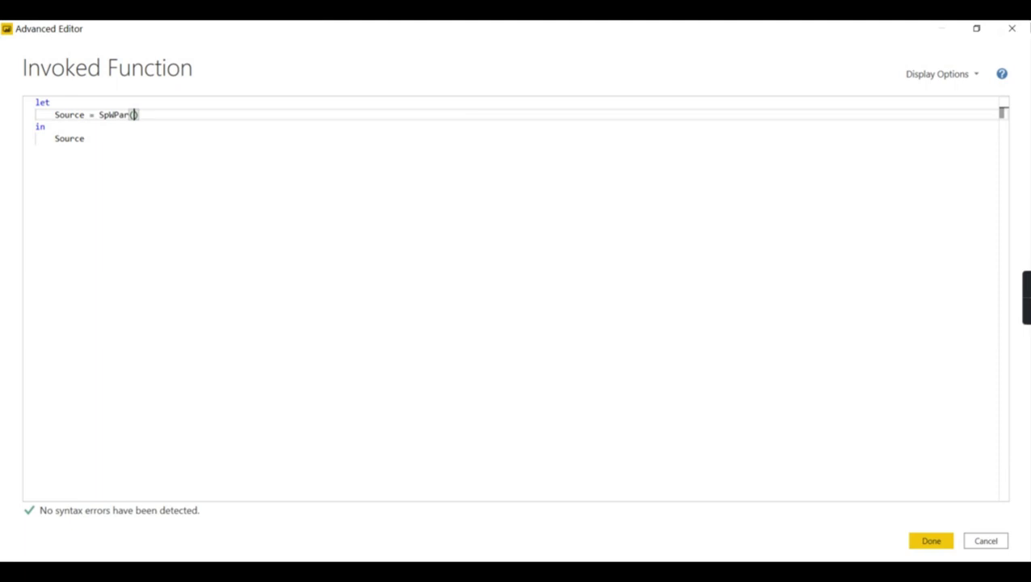
click(1012, 29)
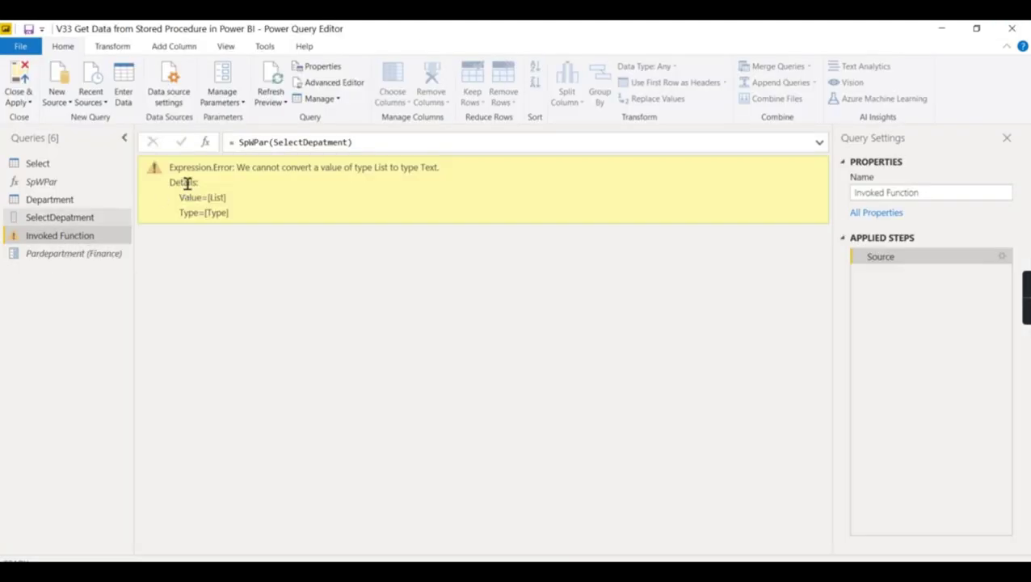
Open the Invoked Function query's code for editing.
click(333, 83)
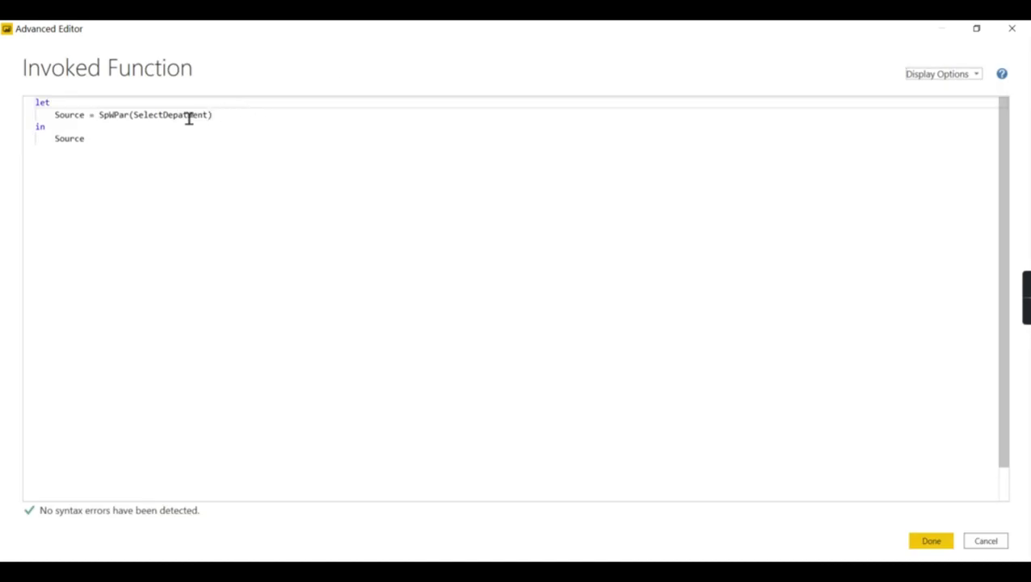